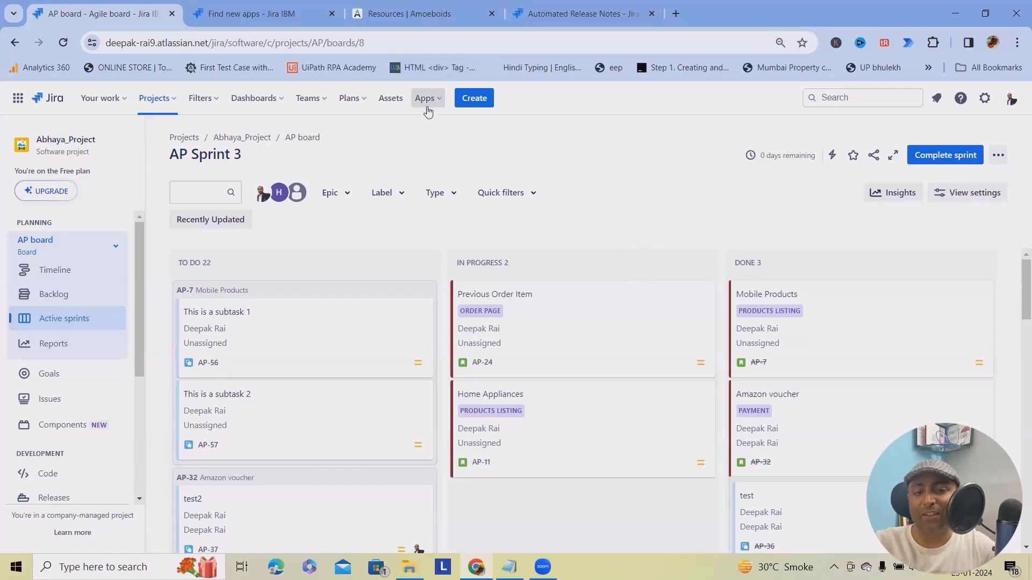
click(239, 14)
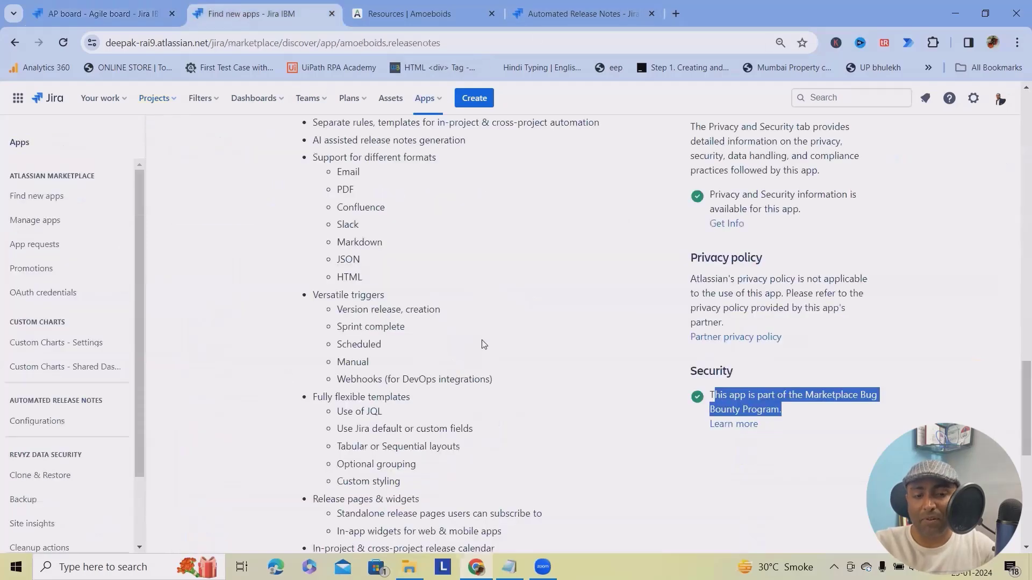
scroll(449, 188, up, 8)
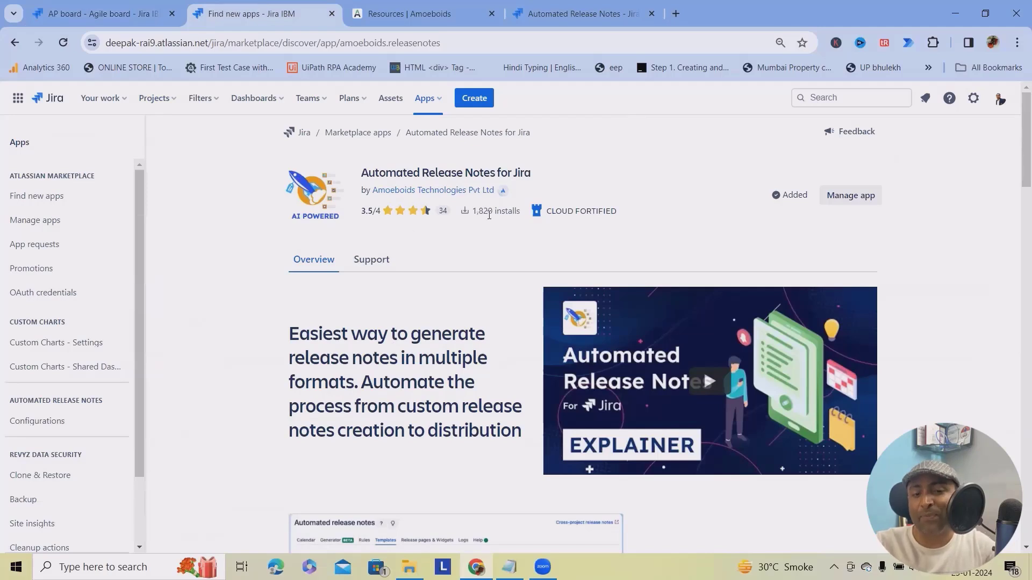
mouse_move(496, 210)
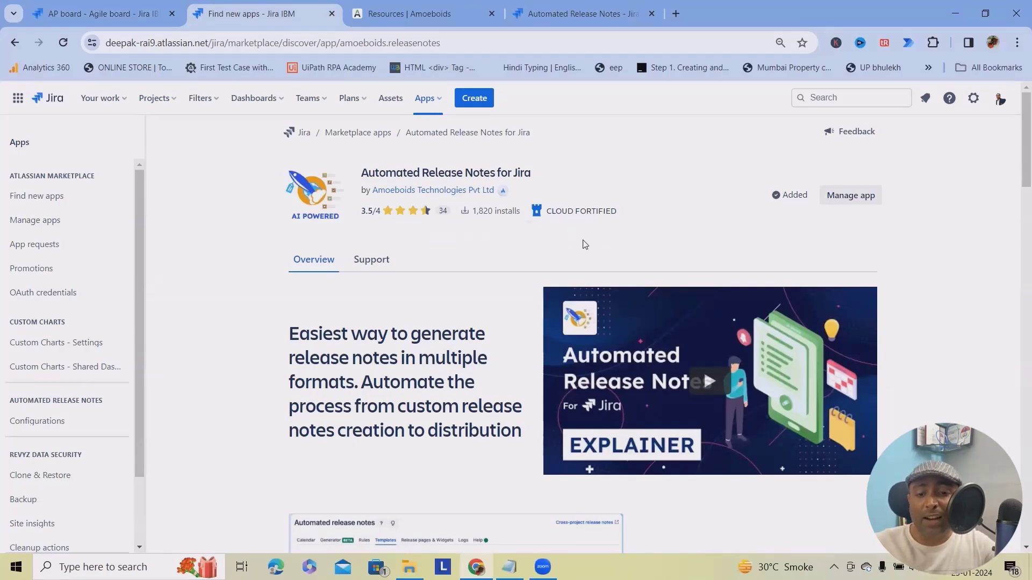
mouse_move(575, 212)
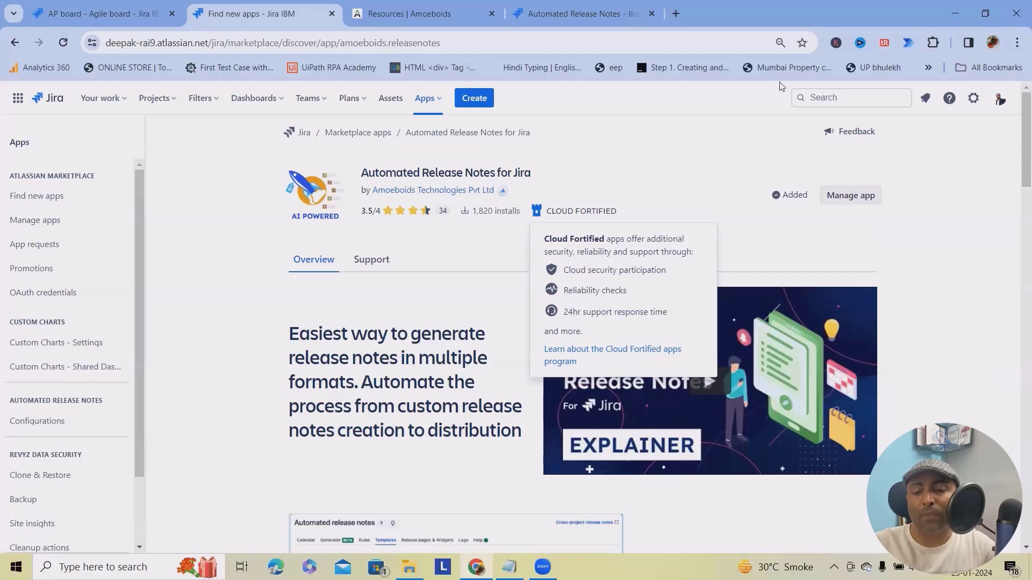
scroll(938, 280, down, 15)
scroll(936, 285, down, 12)
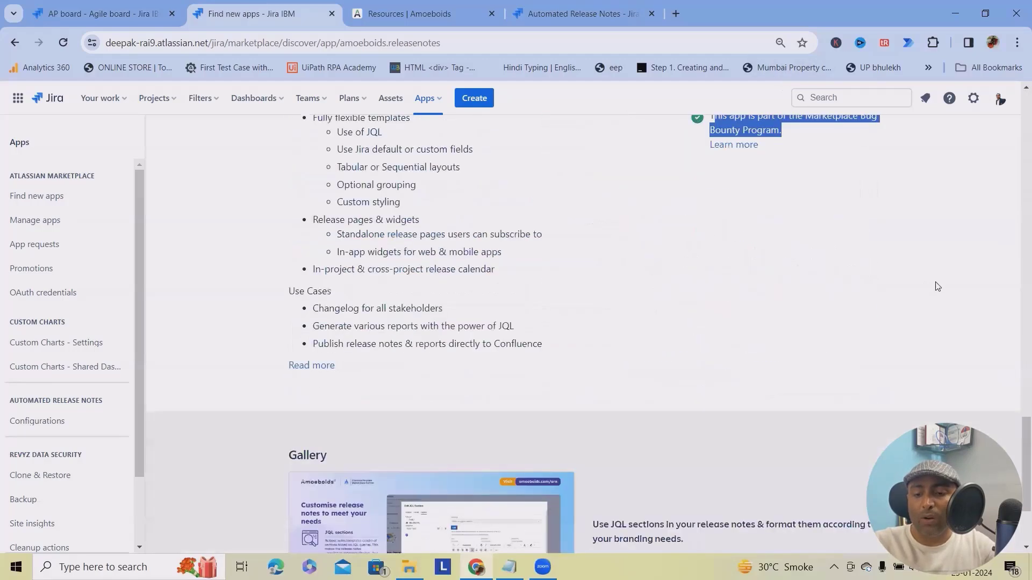
scroll(936, 289, up, 6)
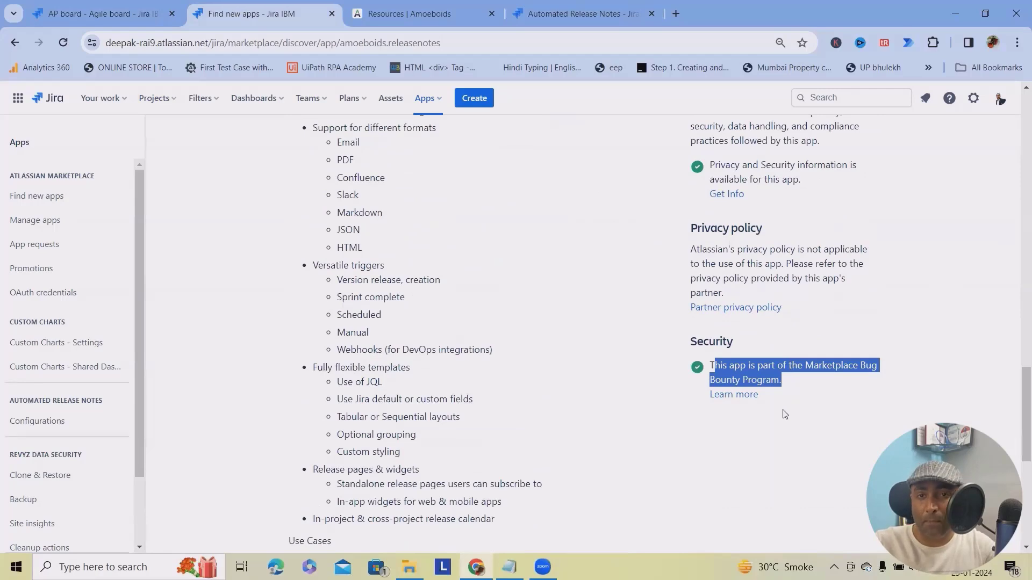
scroll(753, 414, up, 10)
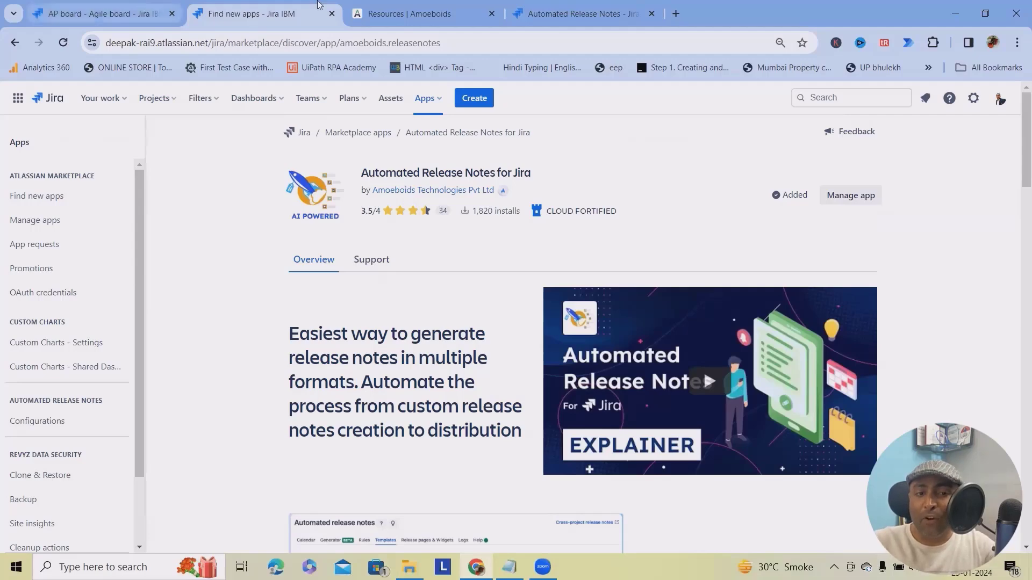
Glance at the Amoeboids resources page, then go back to the app's marketplace listing.
click(402, 5)
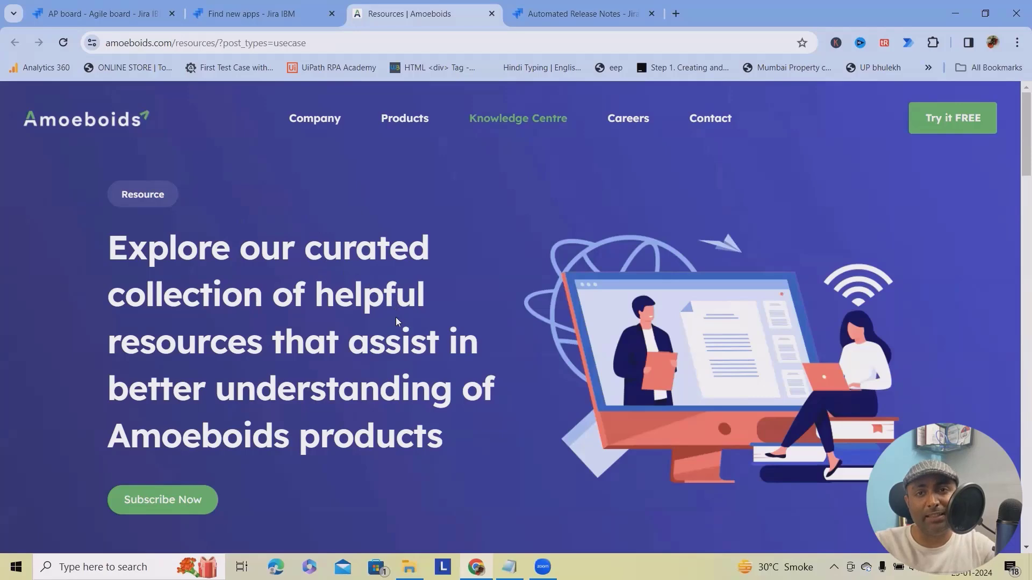
click(233, 12)
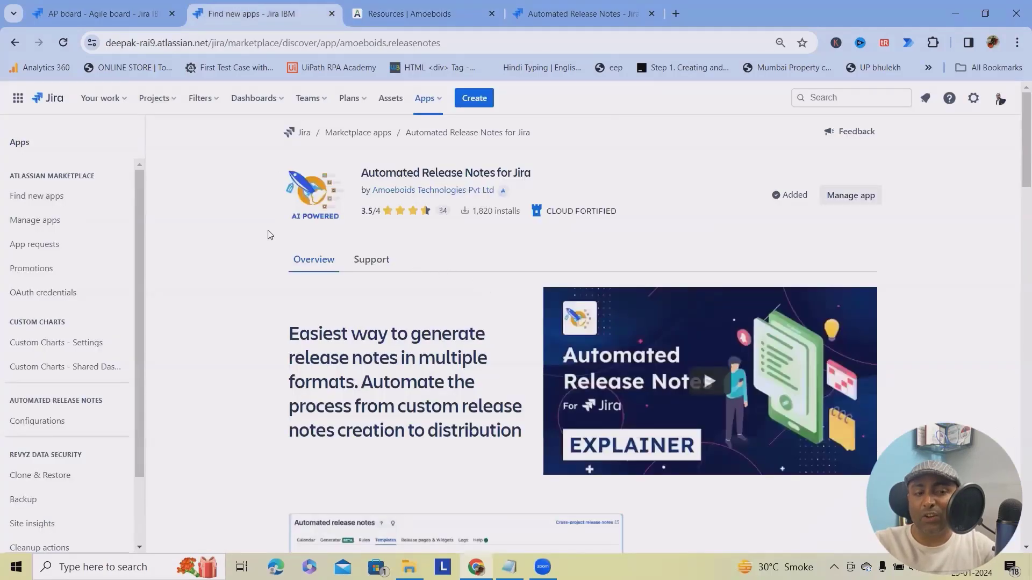
scroll(71, 300, down, 2)
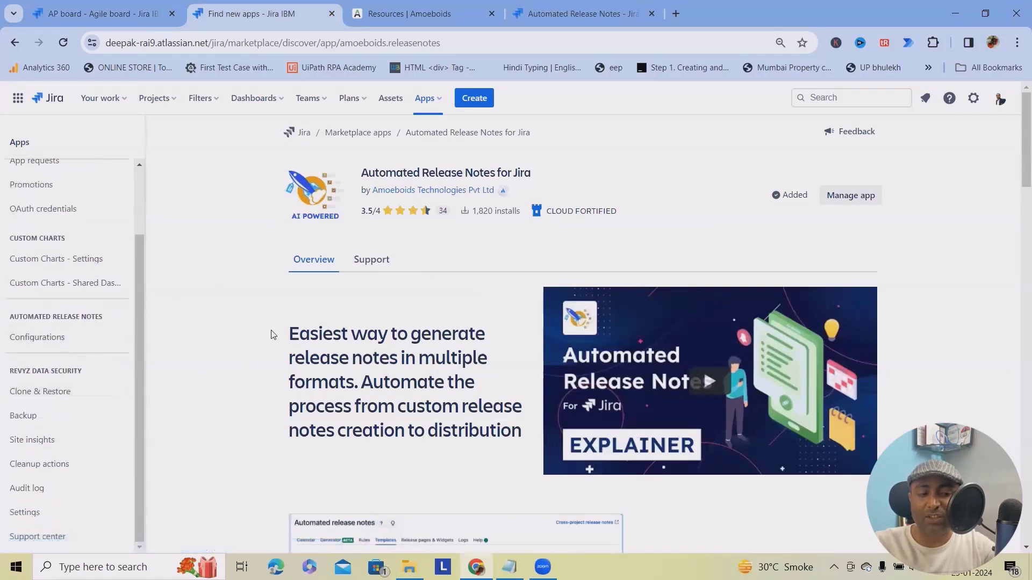
Launch Automated Release Notes from Jira's Apps menu to show its January 2024 calendar.
click(425, 98)
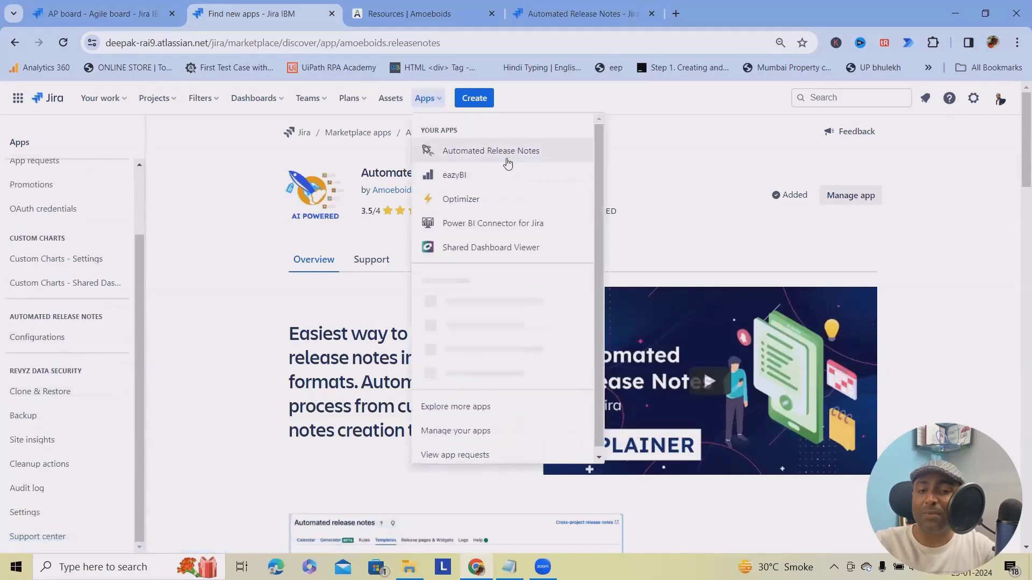
click(506, 160)
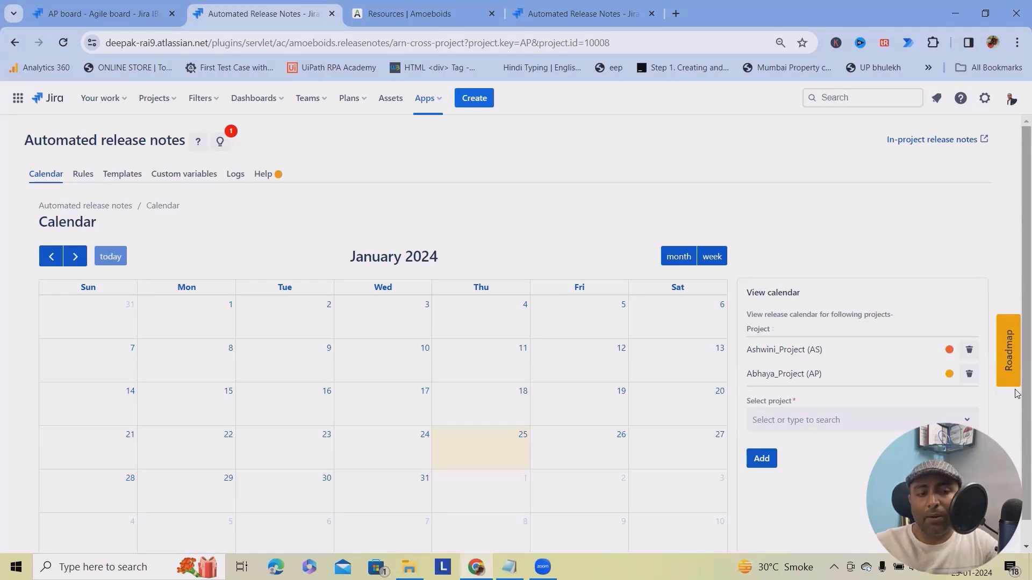
Open the release notes Templates list and reset its filters.
click(104, 173)
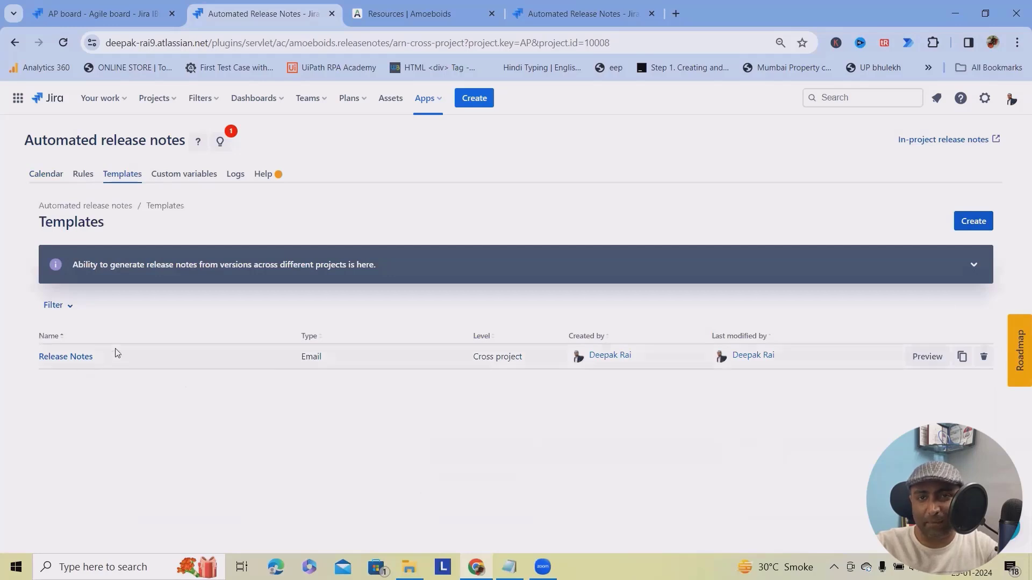
click(53, 305)
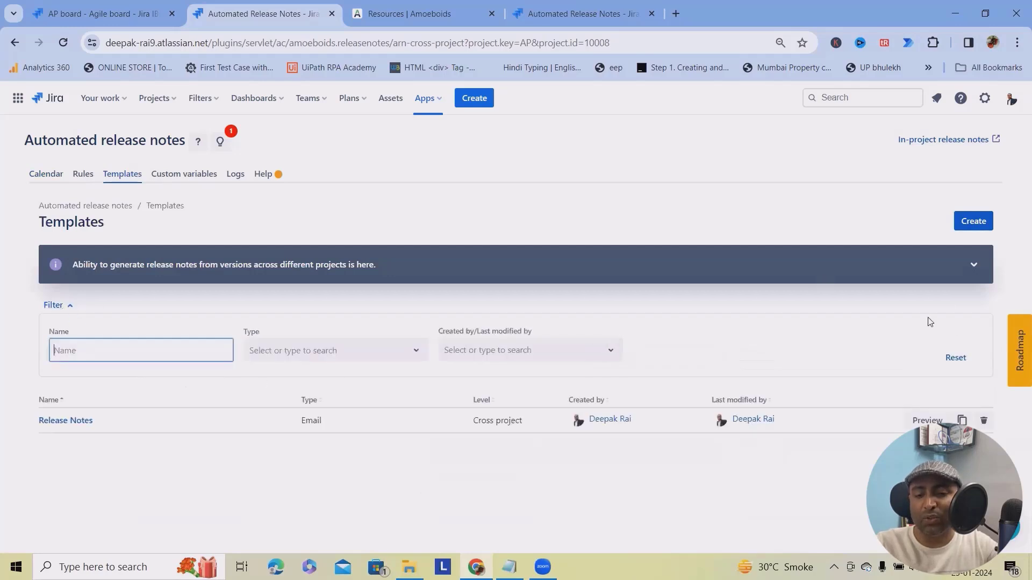
click(956, 358)
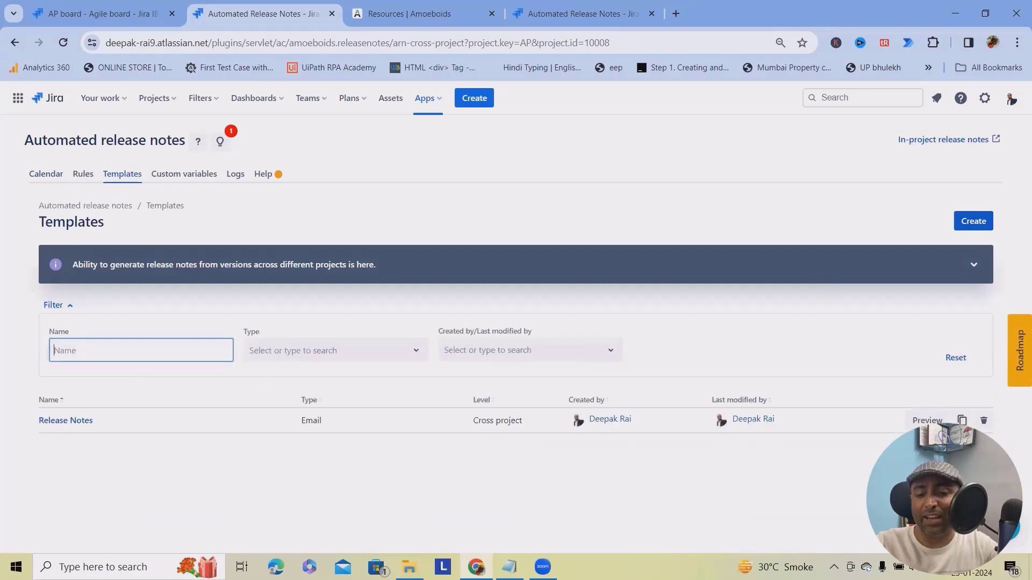
Clone the Release Notes template as 'Release Notes 2', removing the Clone prefix.
click(962, 421)
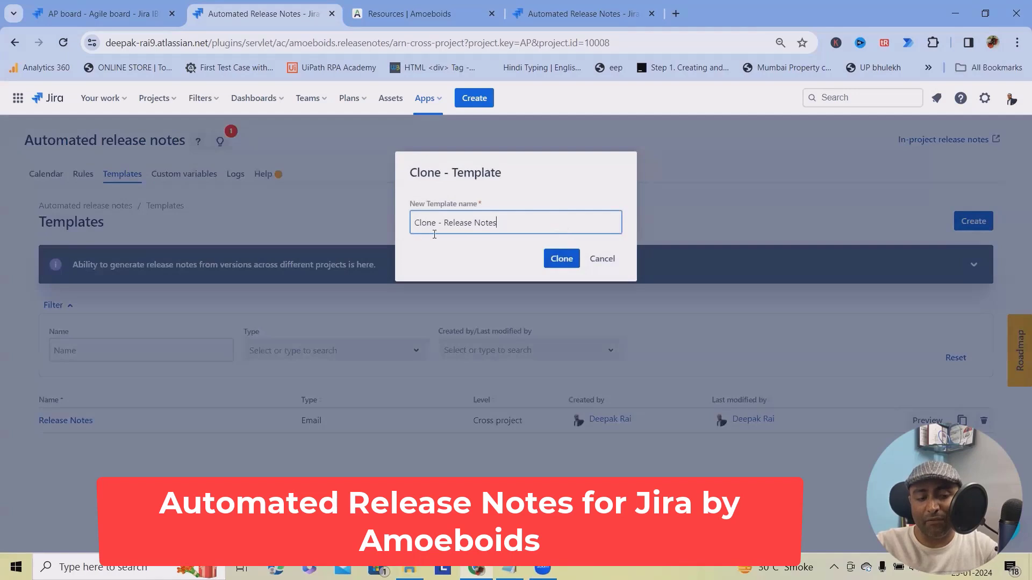
drag(444, 222, 412, 222)
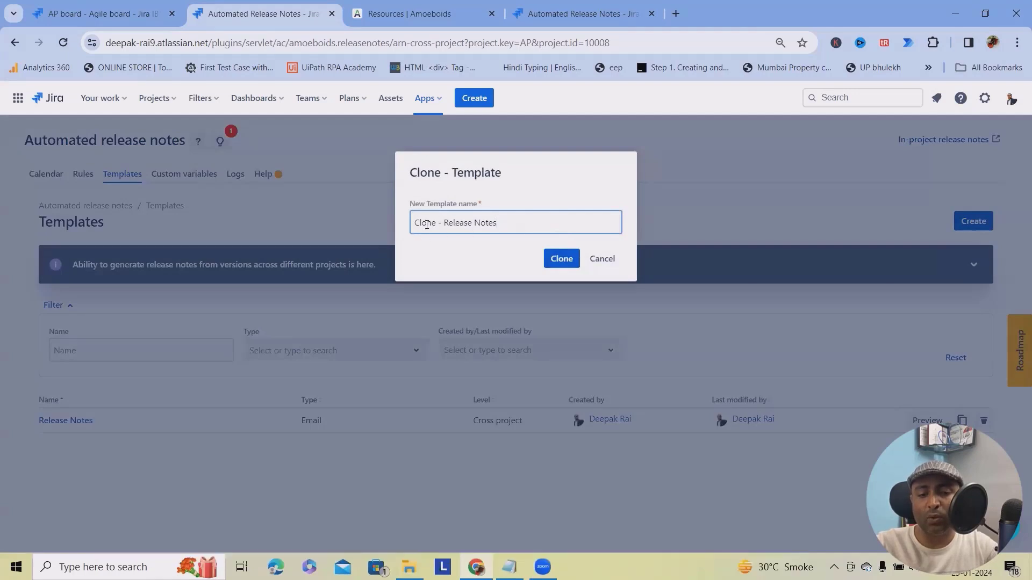
key(BackSpace)
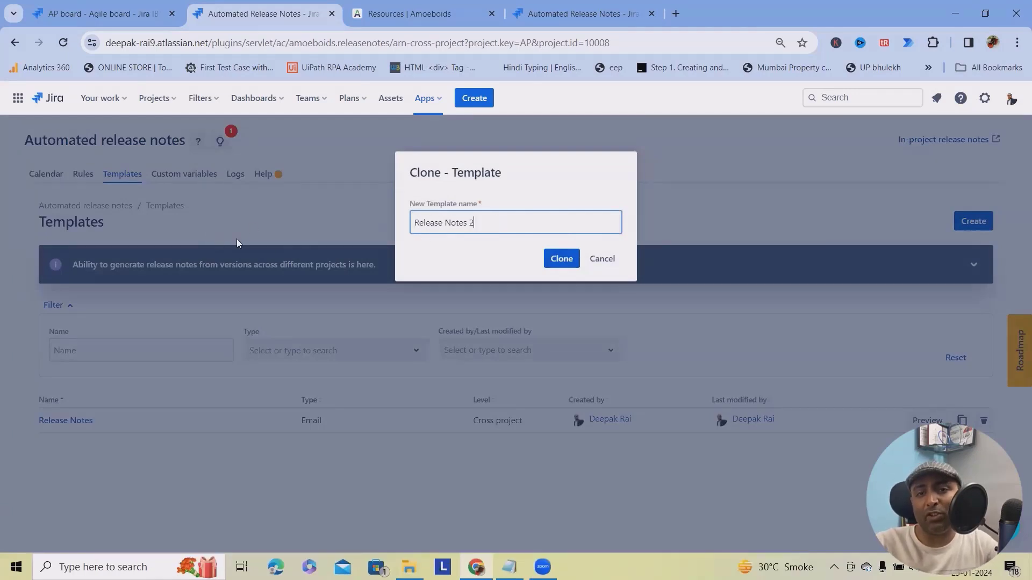
click(562, 260)
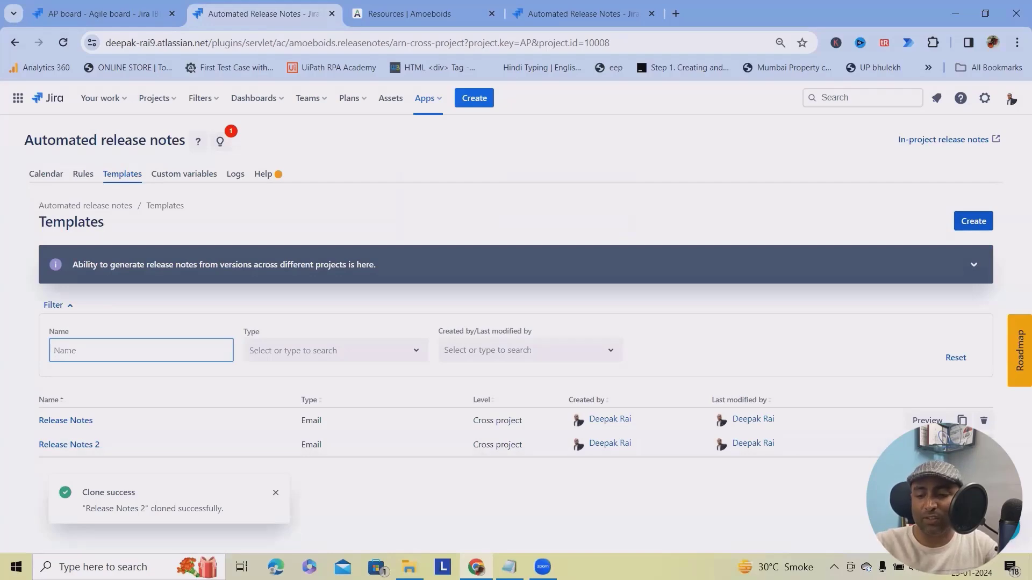
Delete the Release Notes 2 copy and start creating a new template.
click(984, 444)
click(555, 240)
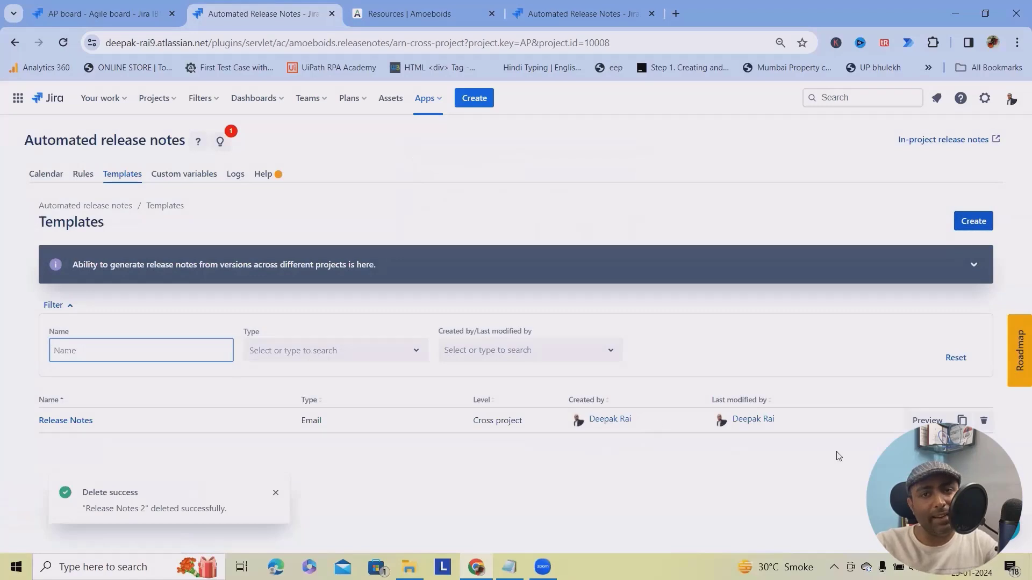
click(961, 225)
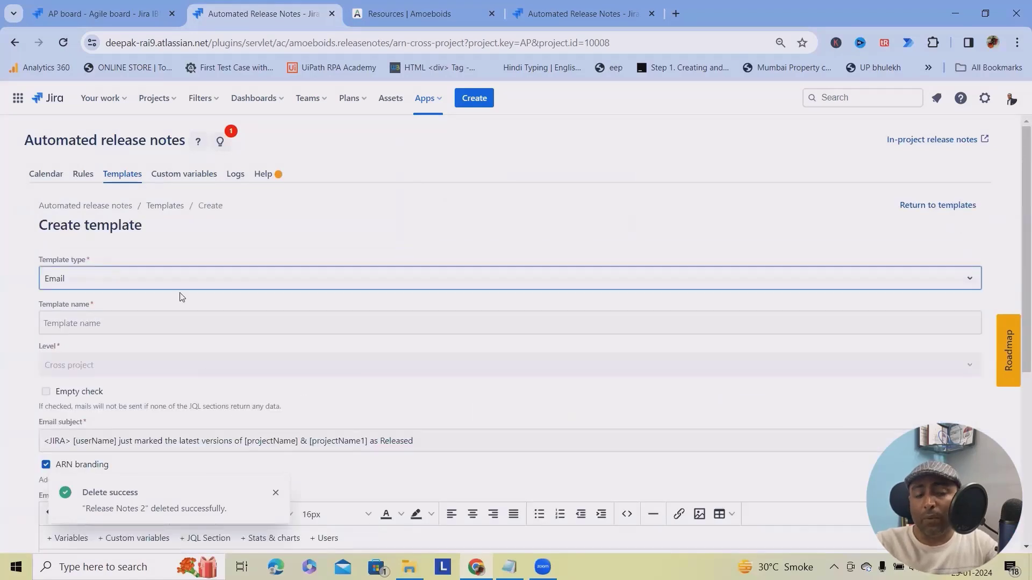
Set the new template's type to PDF and name it 'PDF_Template'.
click(88, 288)
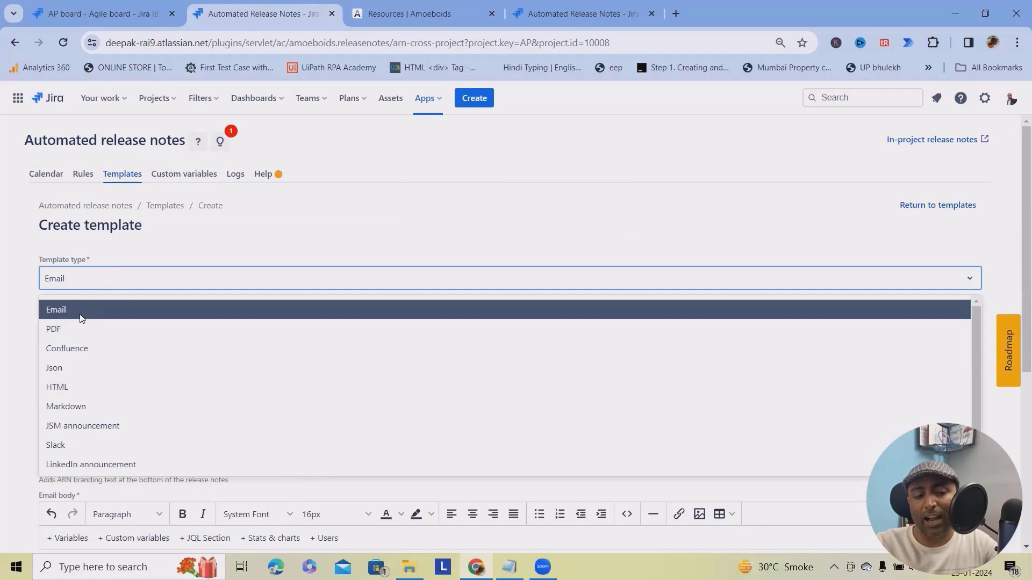
click(64, 328)
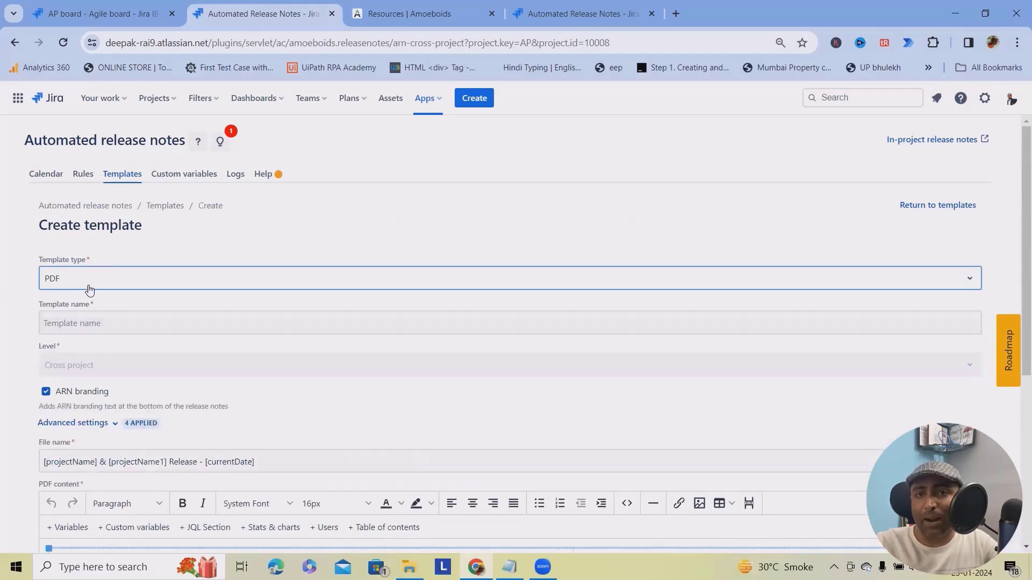
click(105, 323)
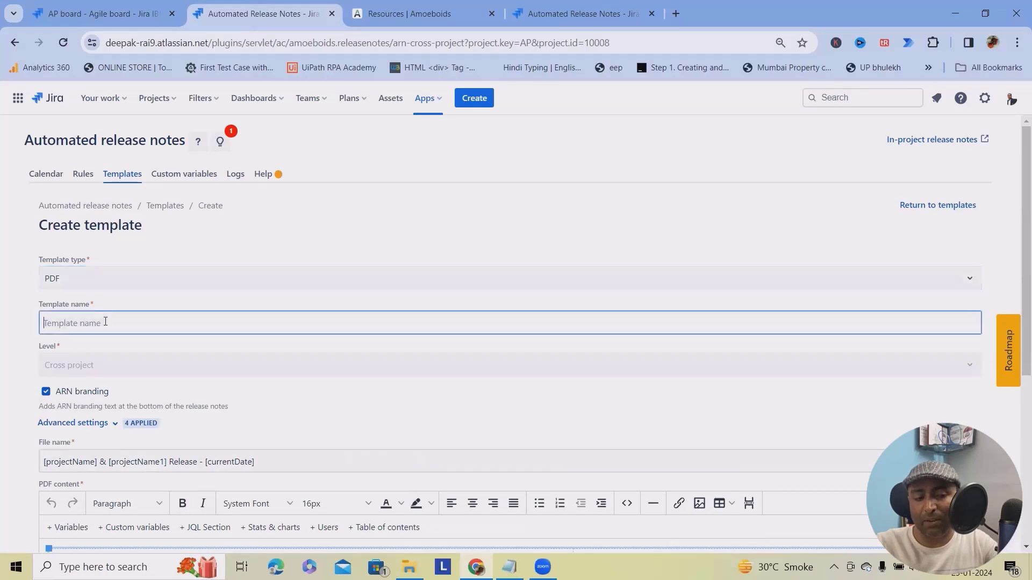
text(PDF)
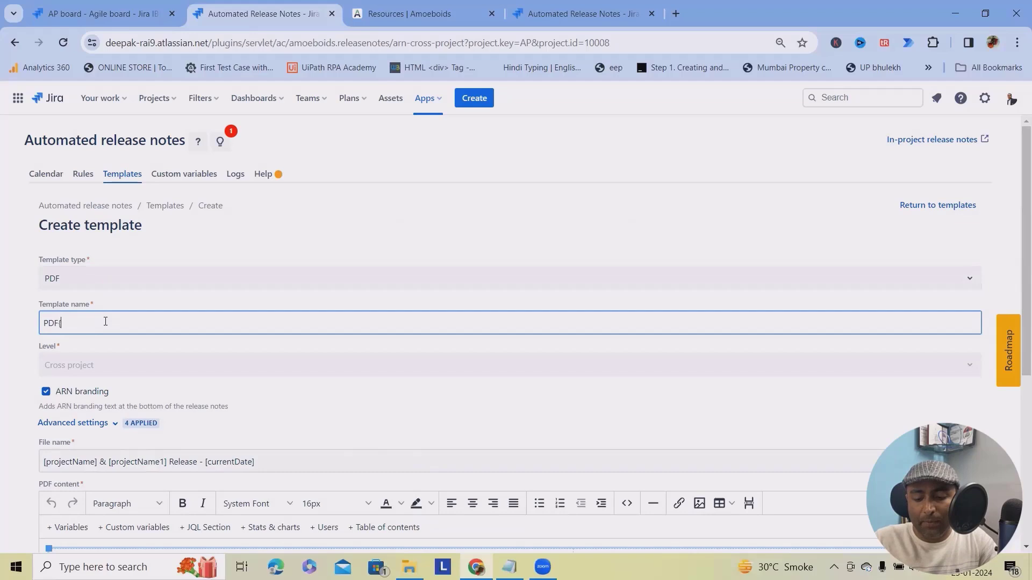
text(_Template)
click(134, 363)
scroll(81, 302, down, 1)
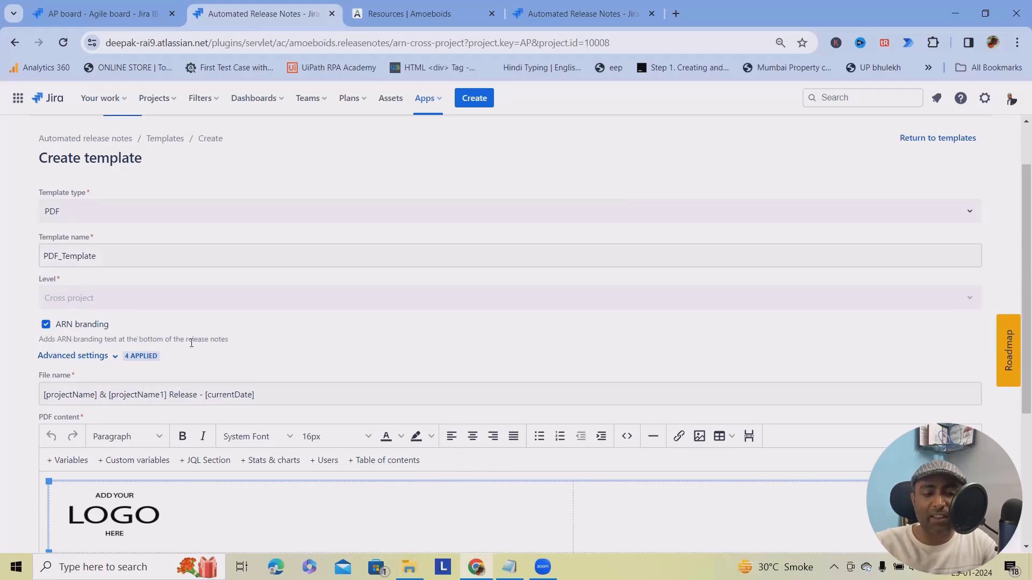
scroll(215, 342, down, 1)
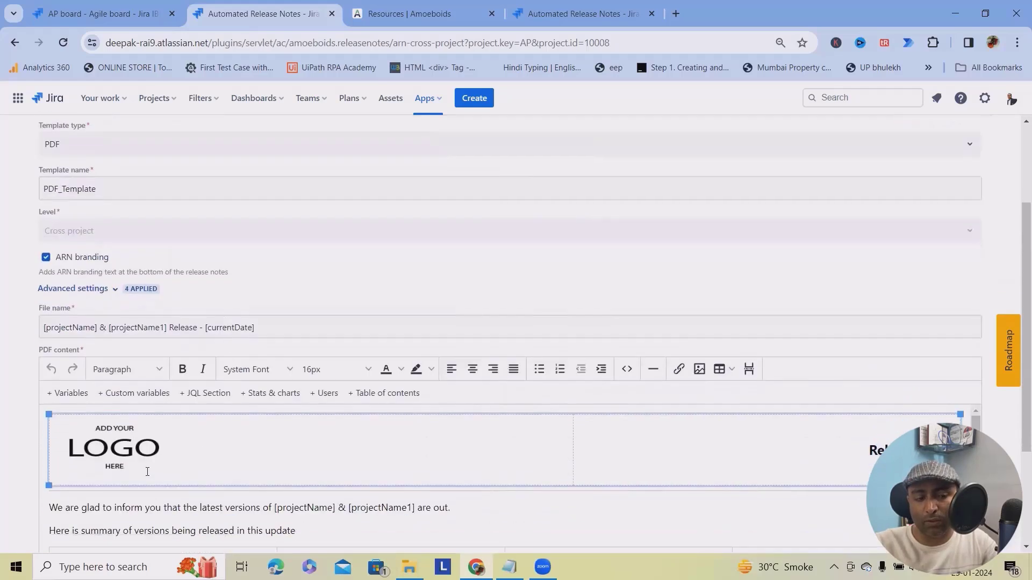
Replace the header's logo placeholder with the Rai Gurukul Learn & Lead logo file.
click(147, 471)
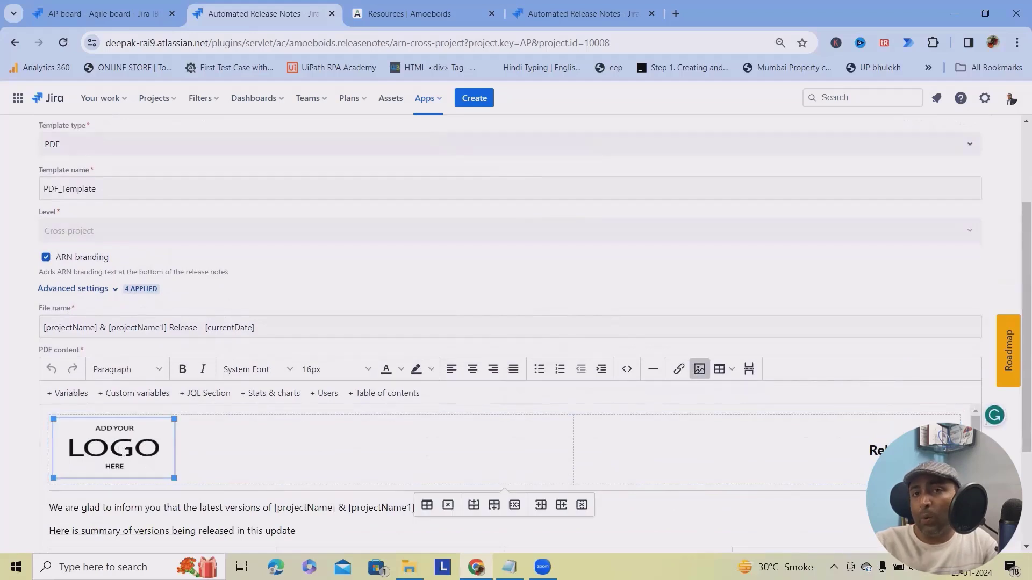
click(700, 371)
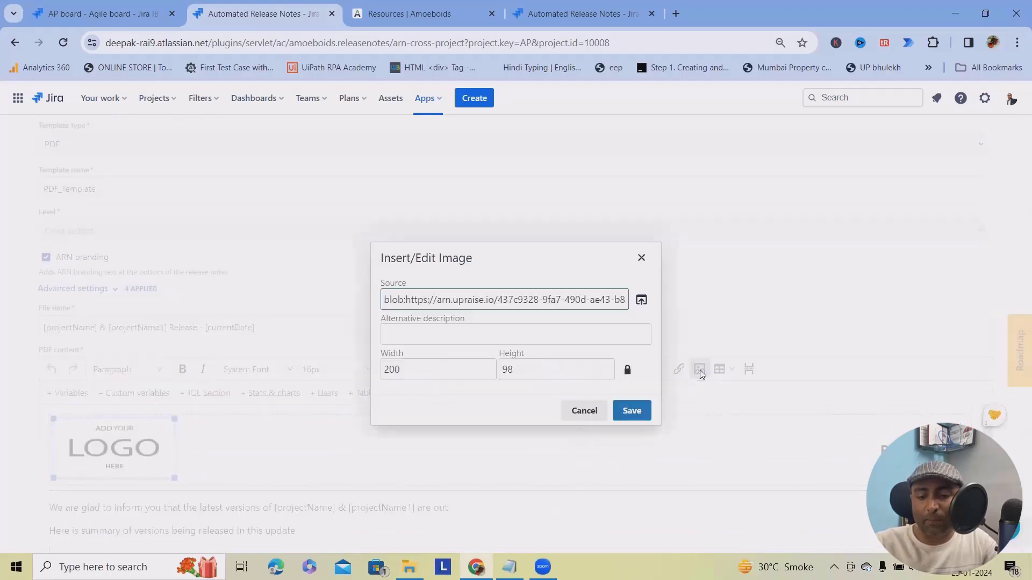
click(641, 299)
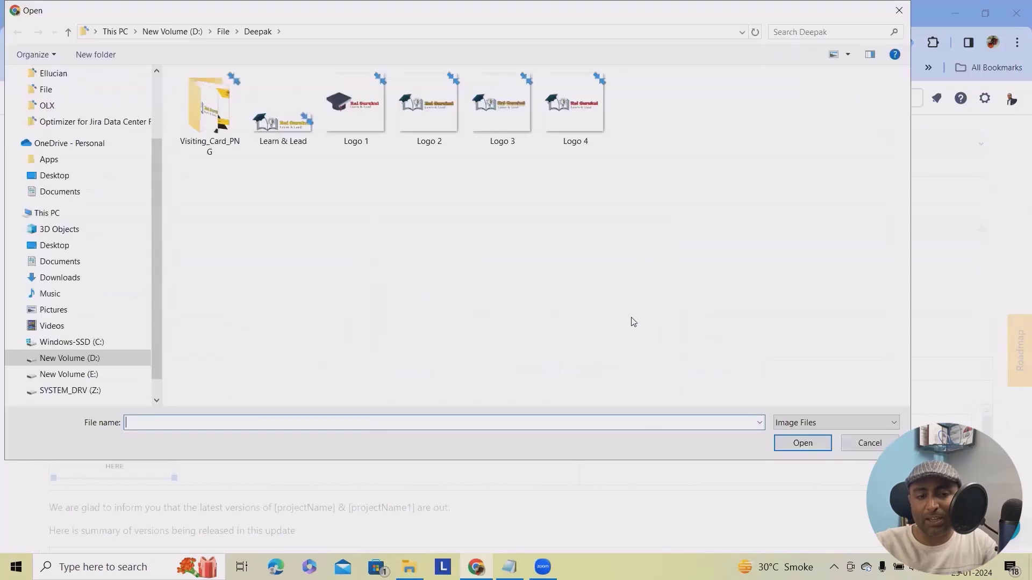
click(283, 116)
click(803, 443)
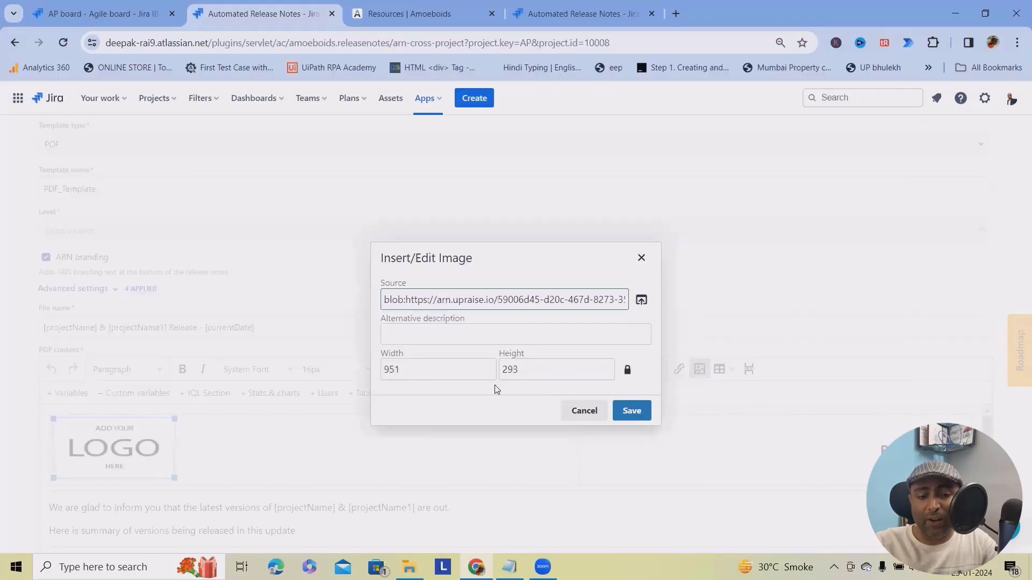
click(424, 336)
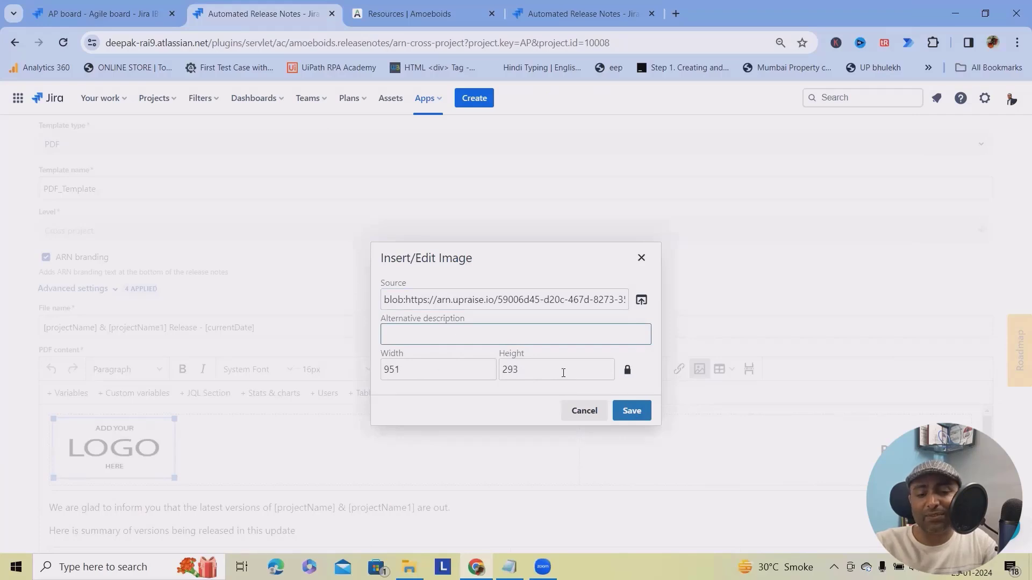
click(631, 410)
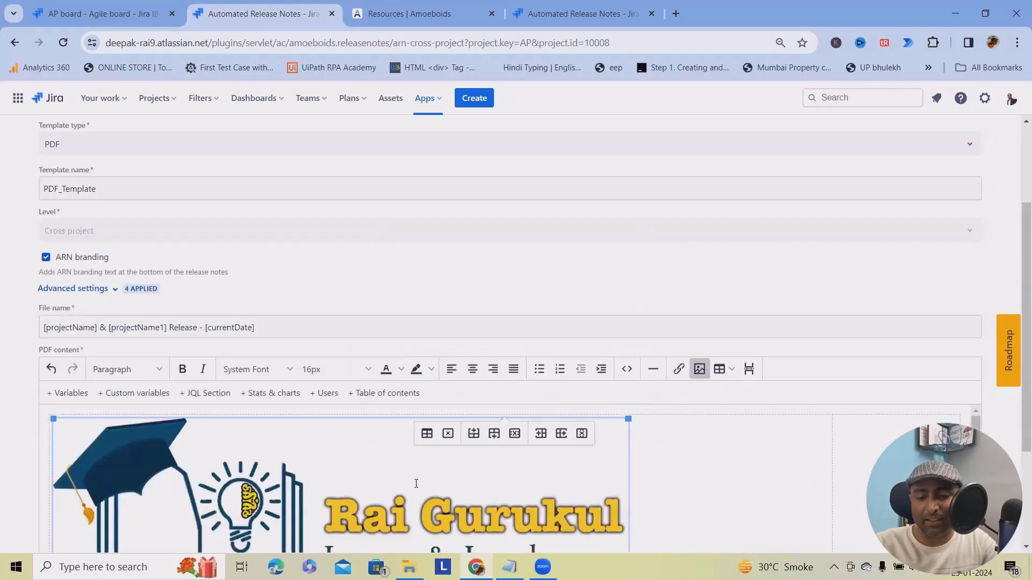
Scroll through the PDF content and select the Issues section placeholder.
scroll(387, 398, down, 3)
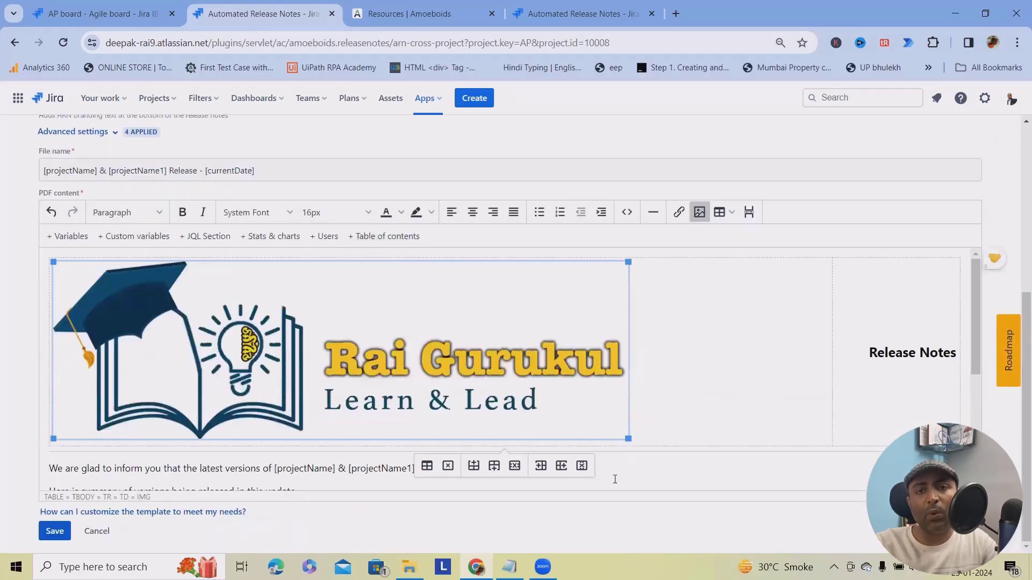
scroll(833, 403, down, 5)
scroll(901, 368, up, 5)
drag(869, 352, 957, 354)
scroll(907, 351, down, 4)
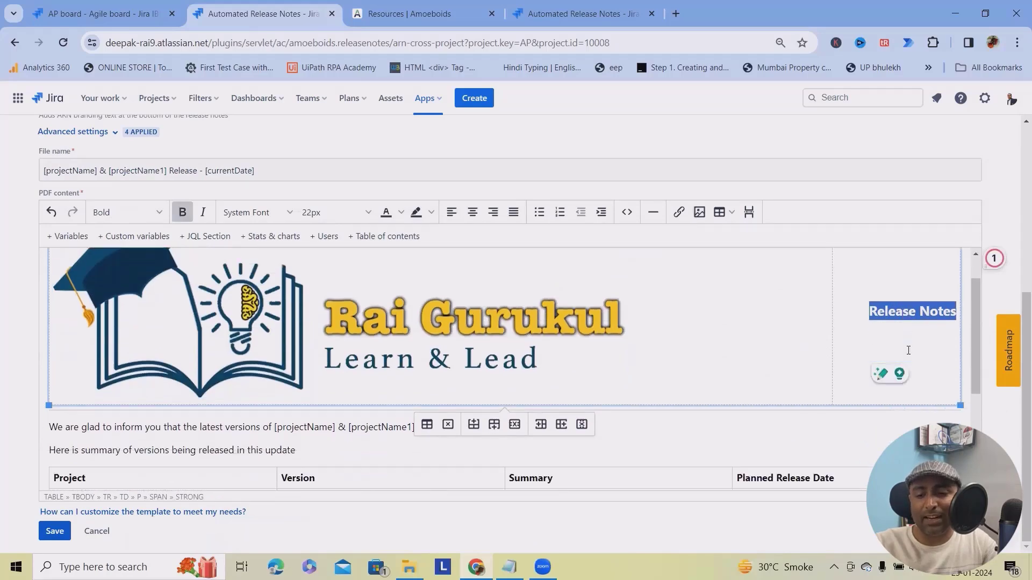
scroll(519, 392, up, 1)
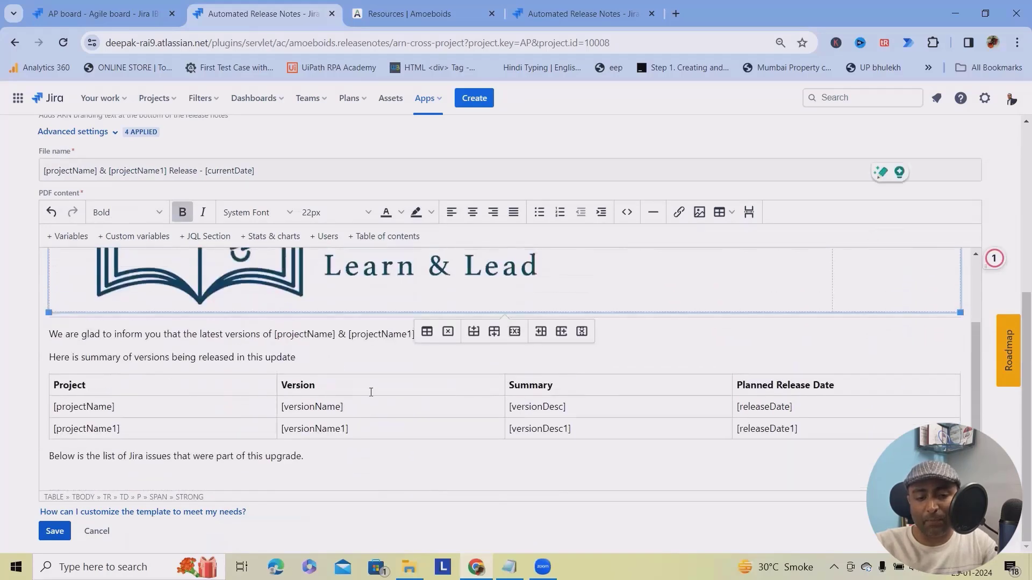
scroll(184, 341, down, 1)
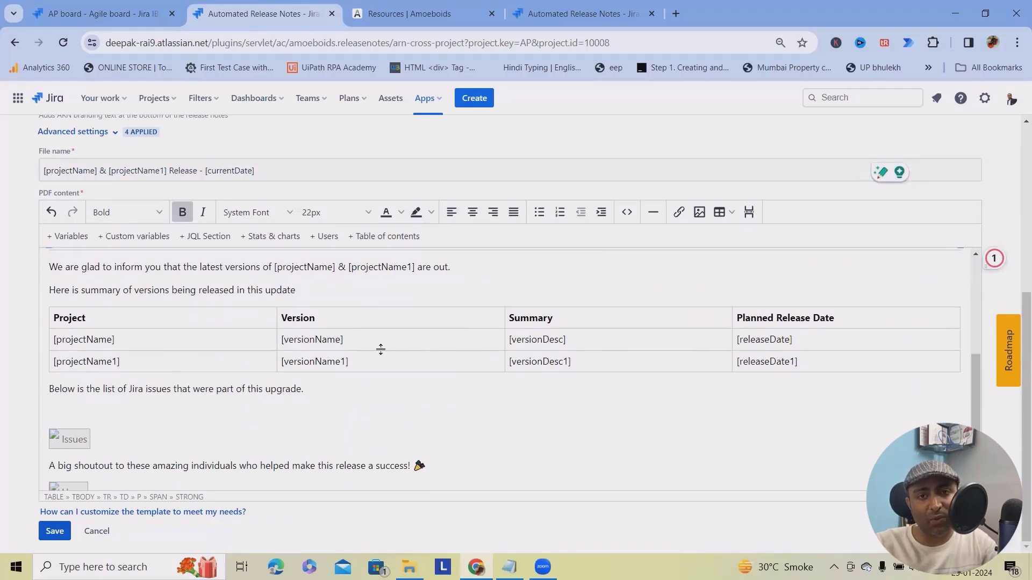
scroll(236, 360, down, 1)
click(69, 418)
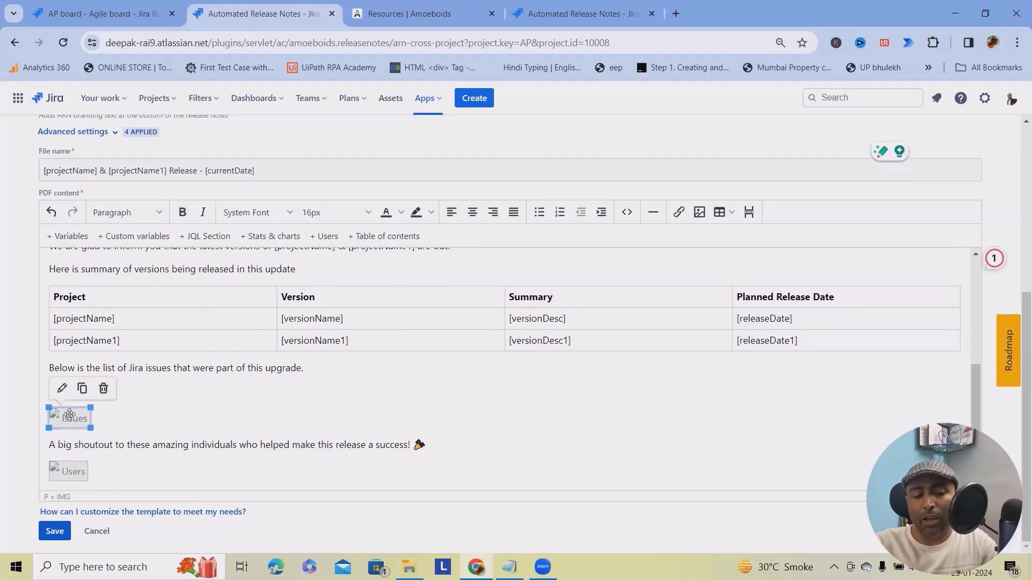
Review the Issues section's Edit JQL Section dialog and insert it unchanged.
click(61, 389)
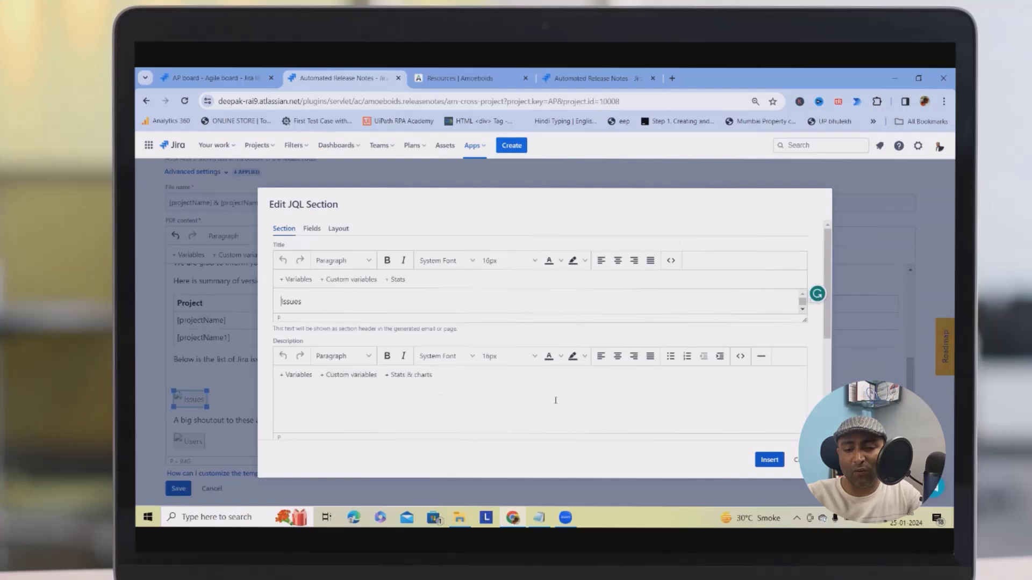
scroll(528, 421, down, 3)
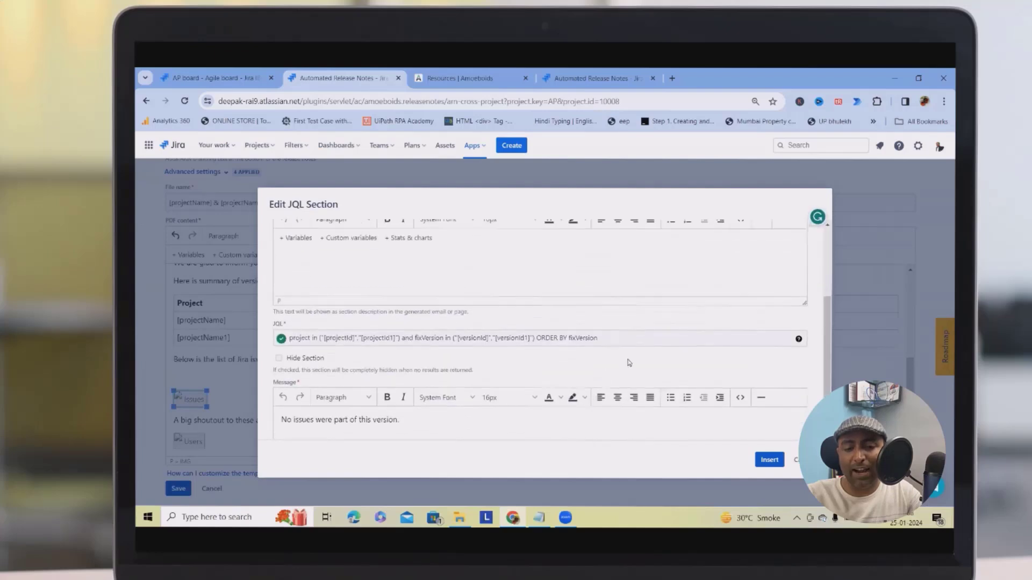
scroll(427, 402, up, 3)
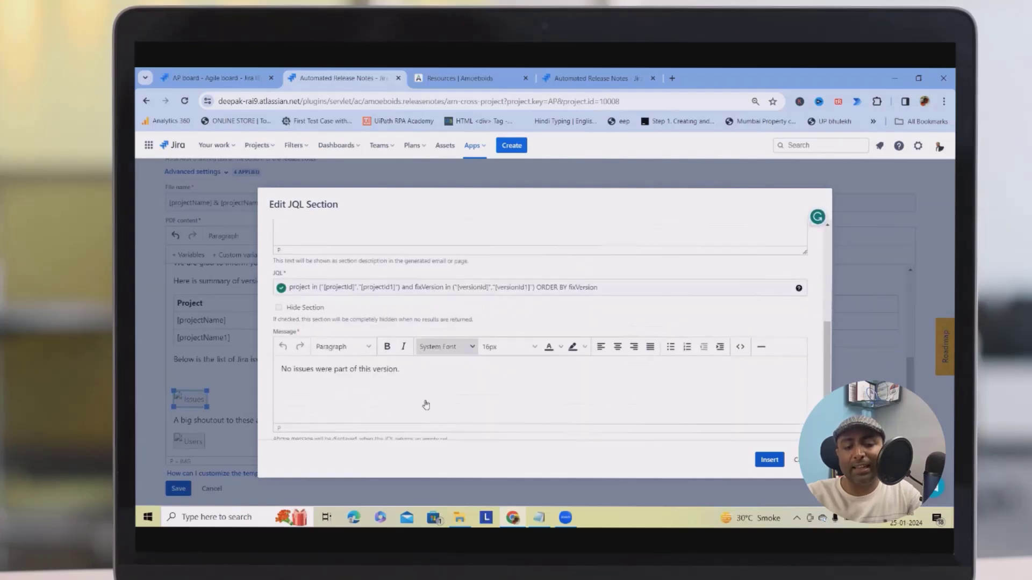
scroll(417, 418, up, 1)
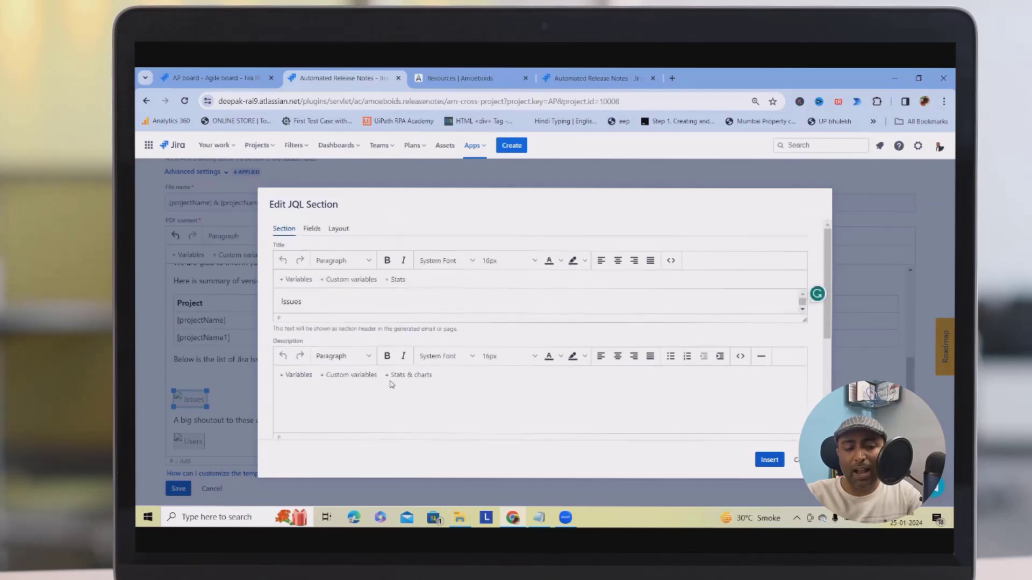
click(331, 305)
scroll(336, 316, down, 4)
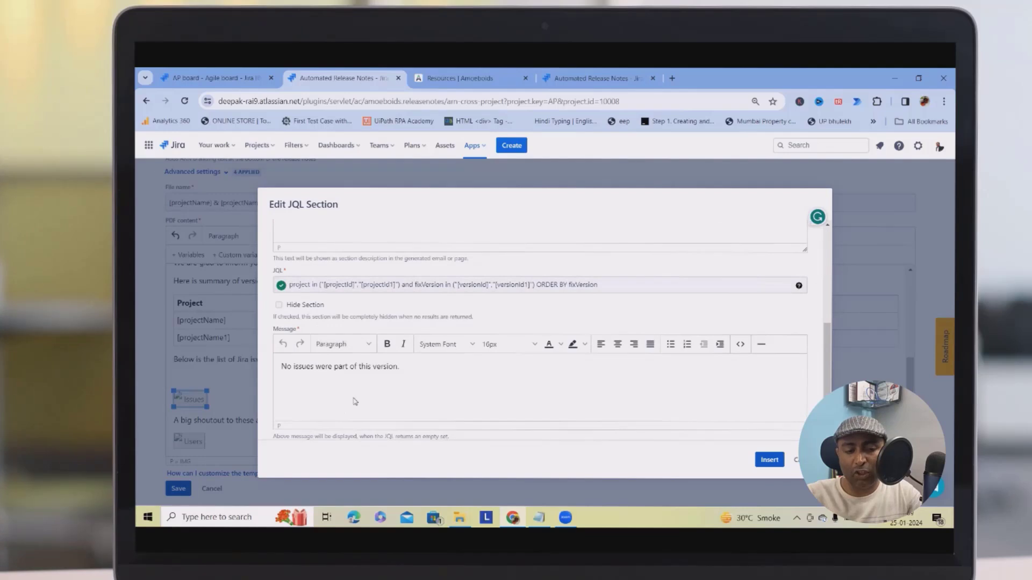
click(763, 460)
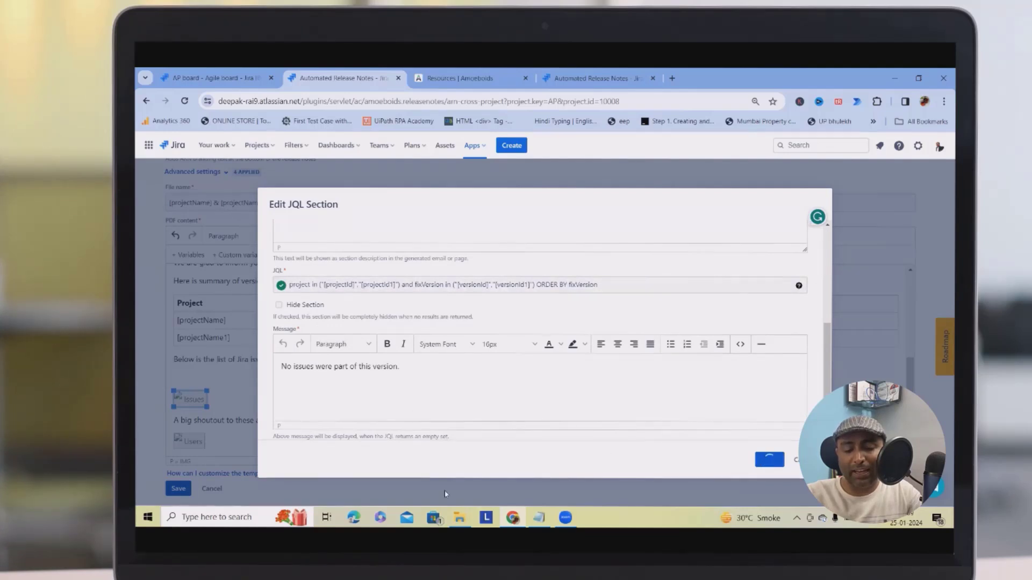
Edit the Users section, keep Assignee as its Jira field, and insert it.
click(183, 443)
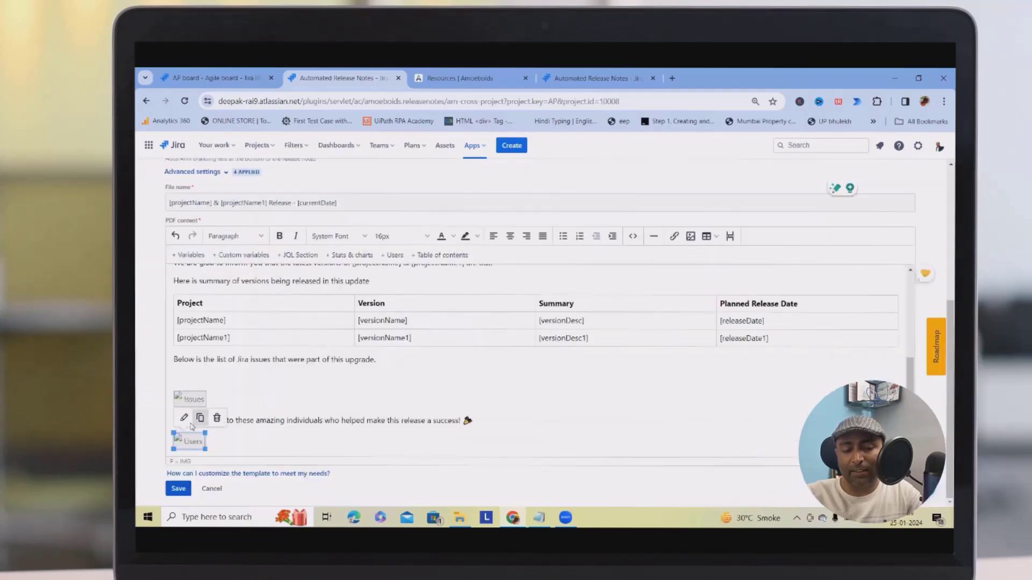
click(189, 421)
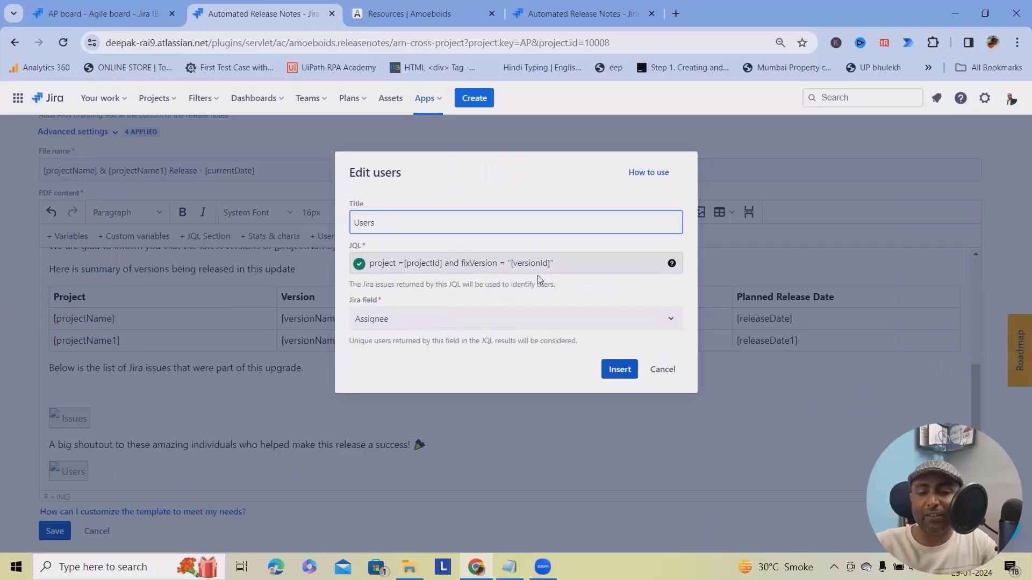
click(620, 320)
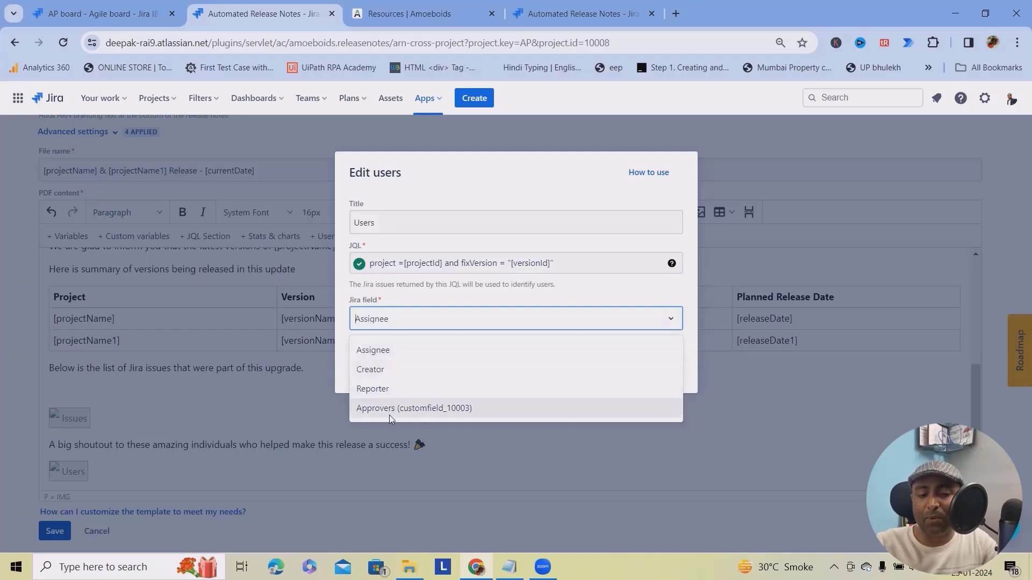
click(373, 350)
click(619, 369)
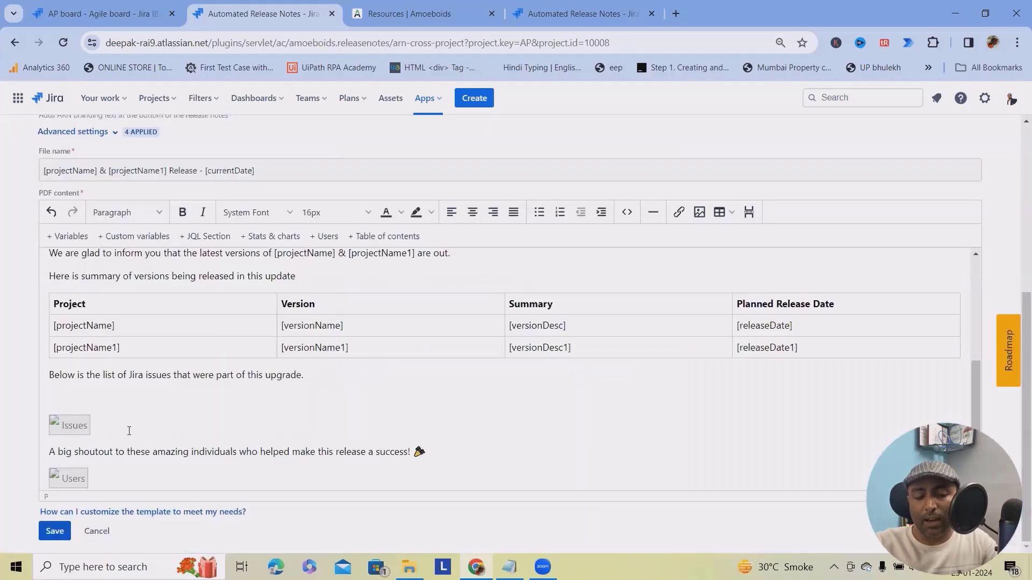
click(73, 425)
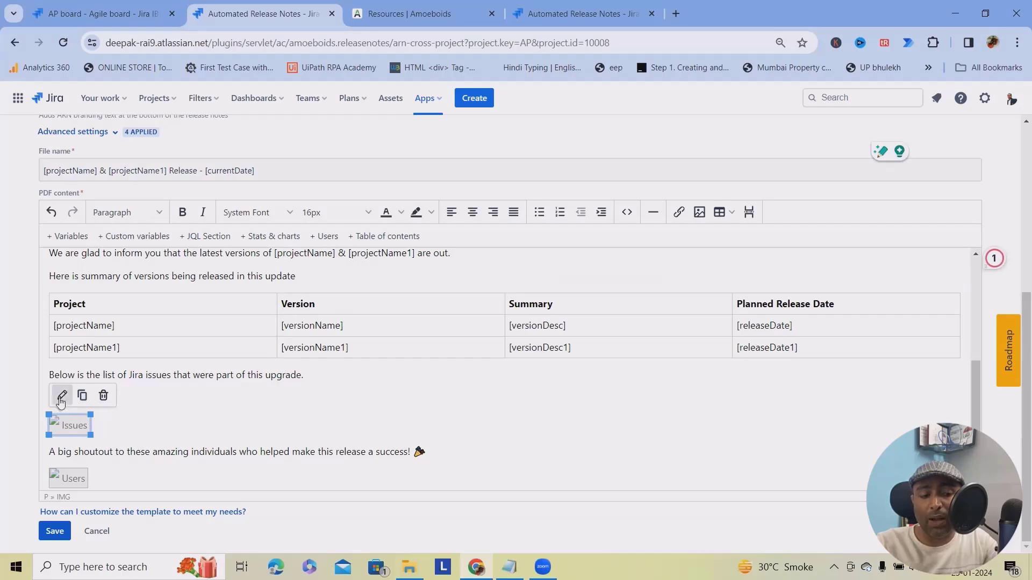
click(61, 395)
click(304, 396)
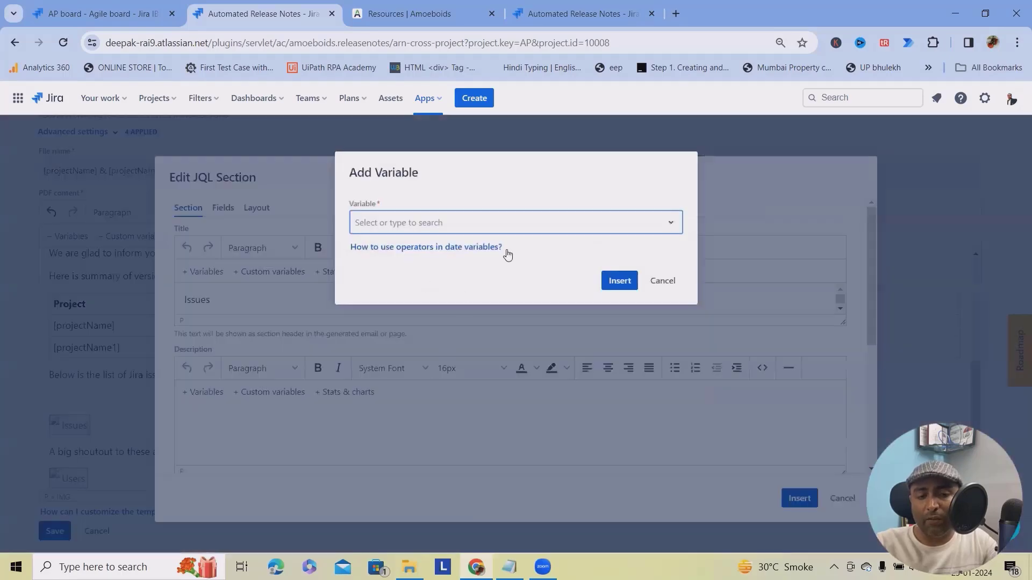
click(560, 230)
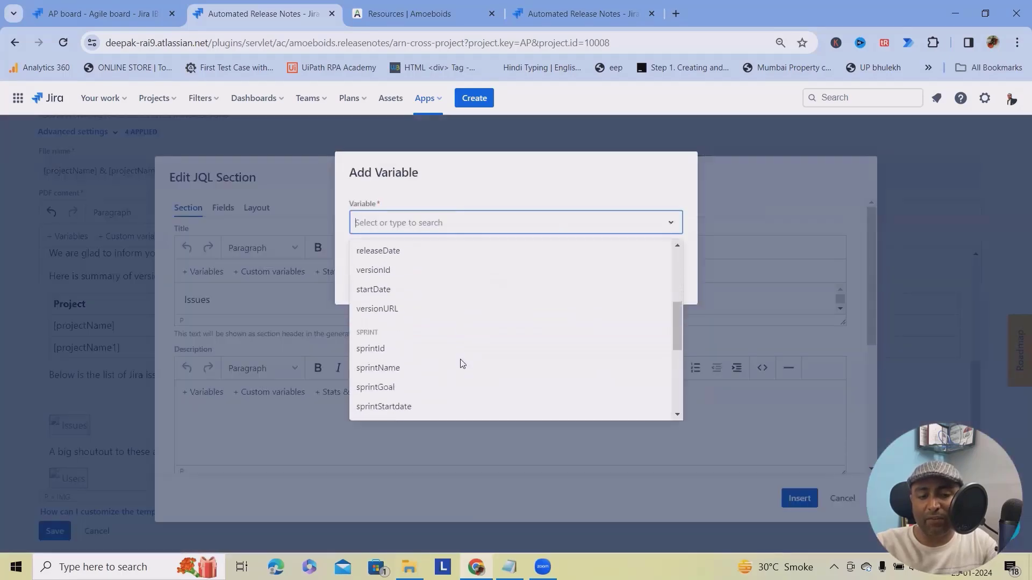
scroll(461, 364, down, 1)
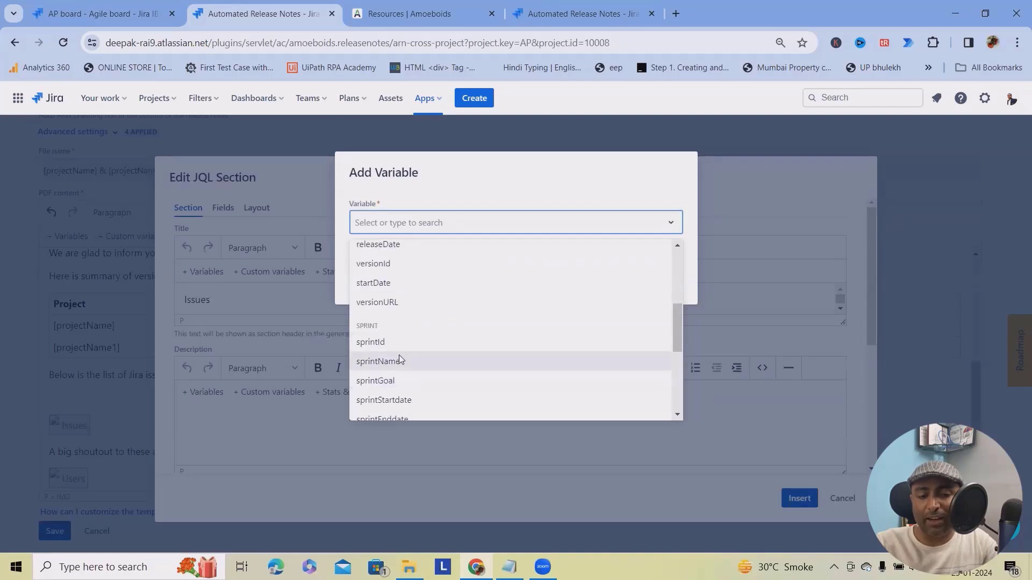
click(379, 365)
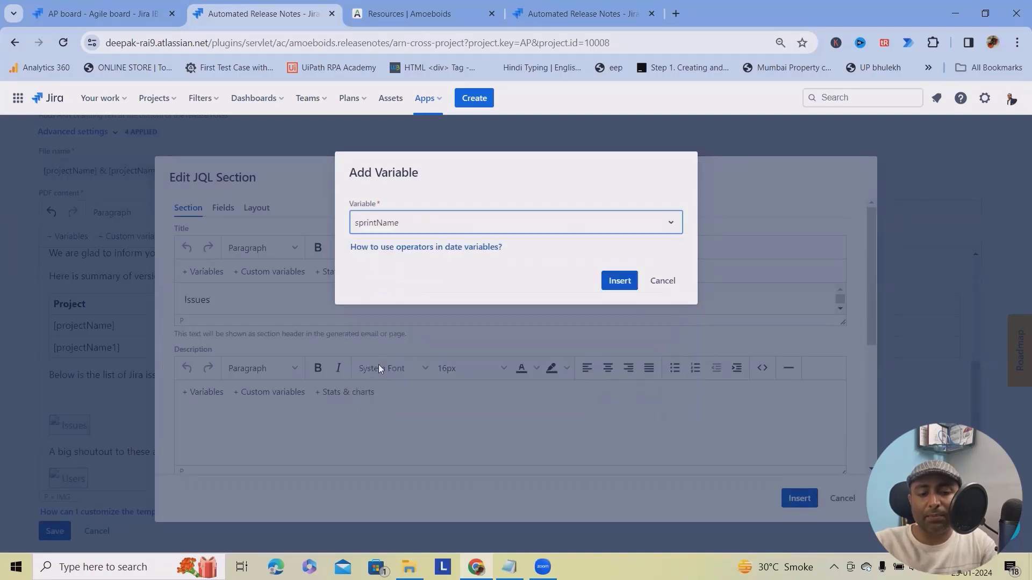
click(627, 281)
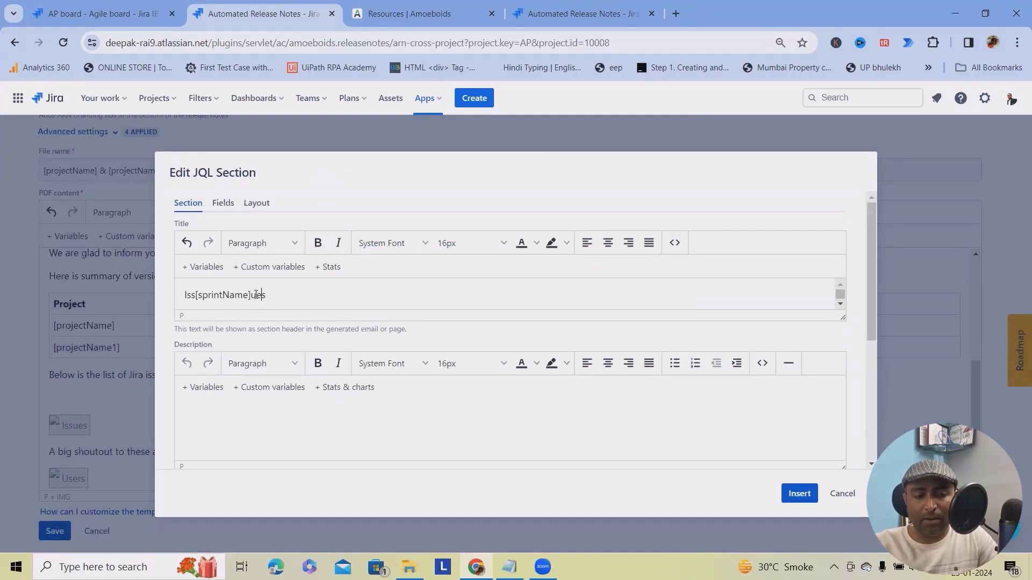
drag(257, 297, 252, 297)
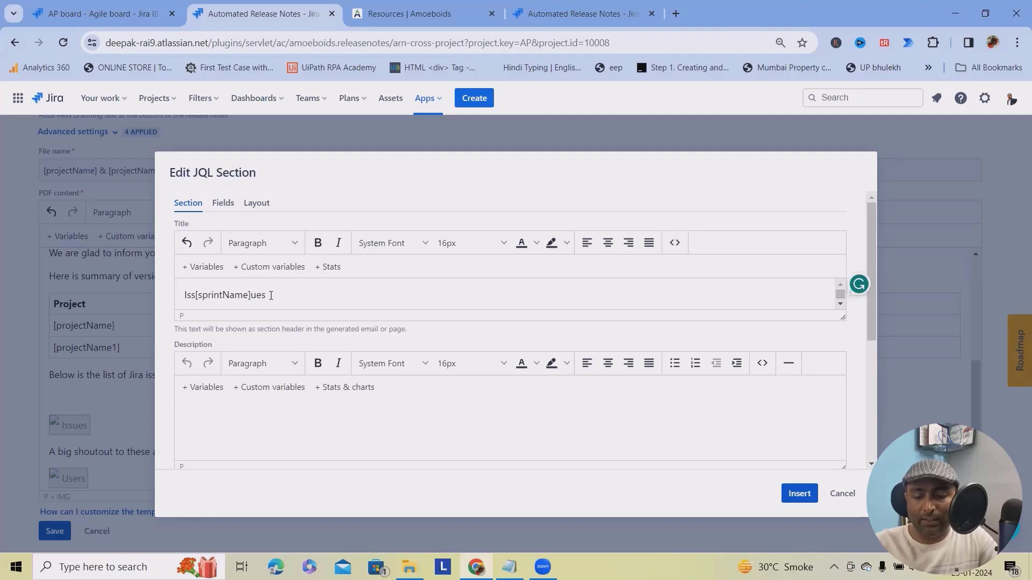
key(ctrl+z)
scroll(279, 391, down, 5)
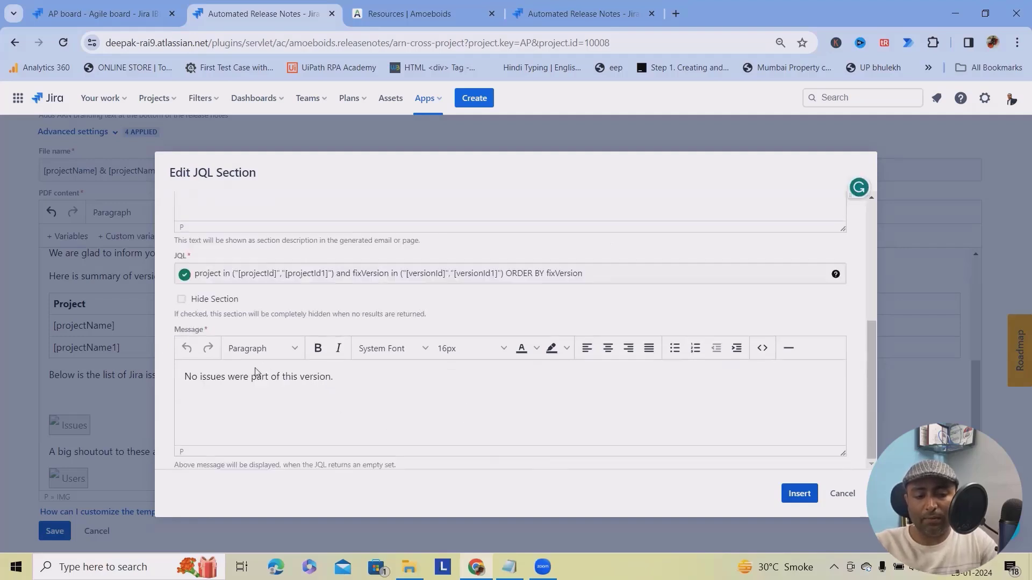
drag(334, 377, 184, 376)
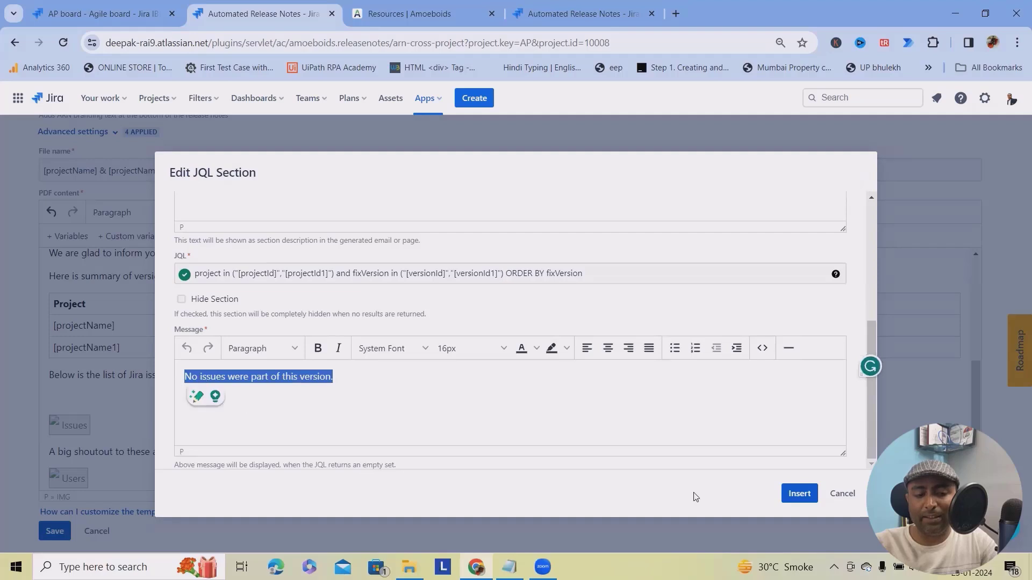
click(795, 499)
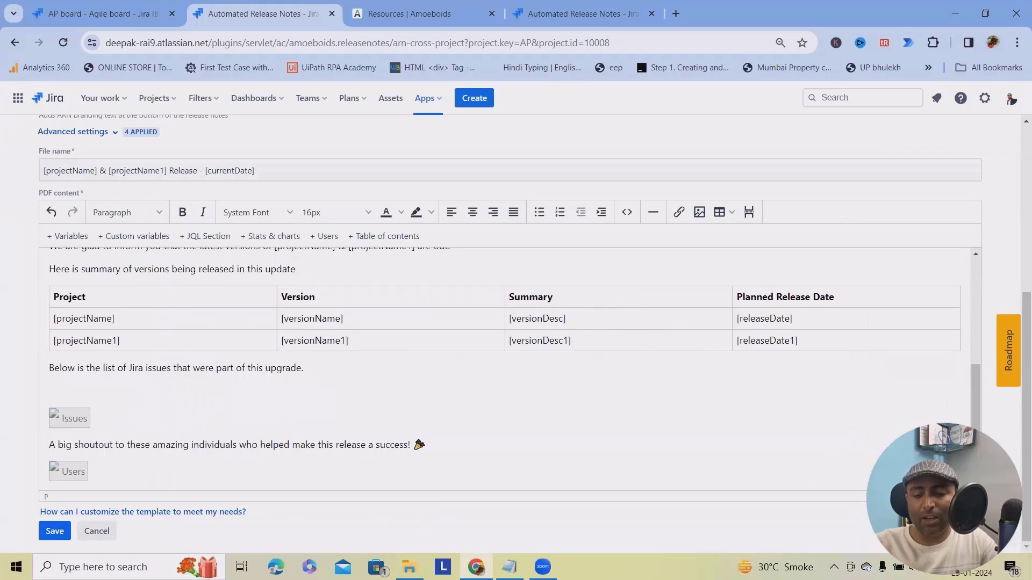
Save the PDF template so it can be previewed.
right_click(718, 160)
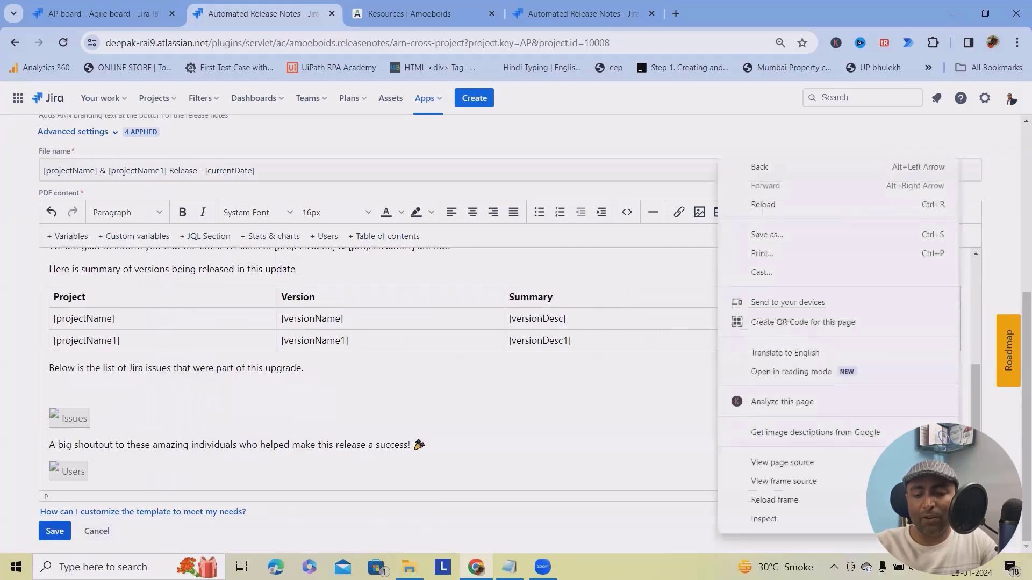
click(675, 501)
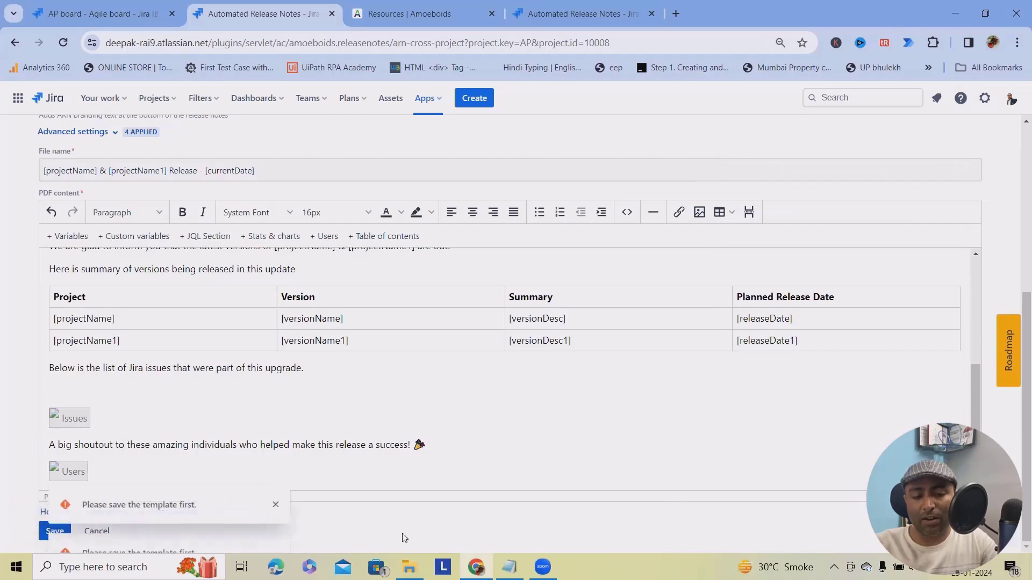
click(51, 531)
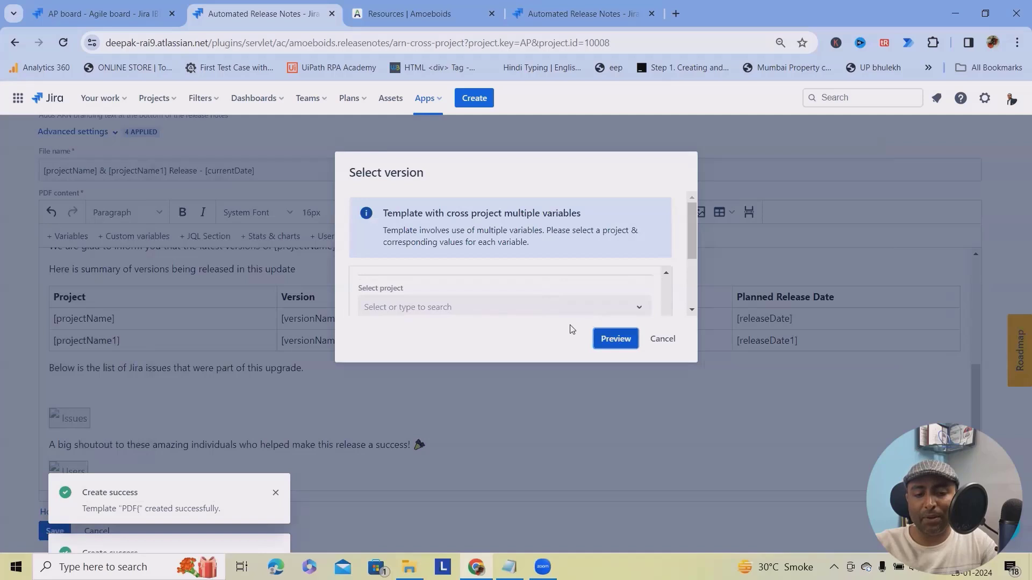
Choose Abhaya_Project version V1.3 for the preview, including released versions.
scroll(508, 286, down, 3)
scroll(510, 287, up, 2)
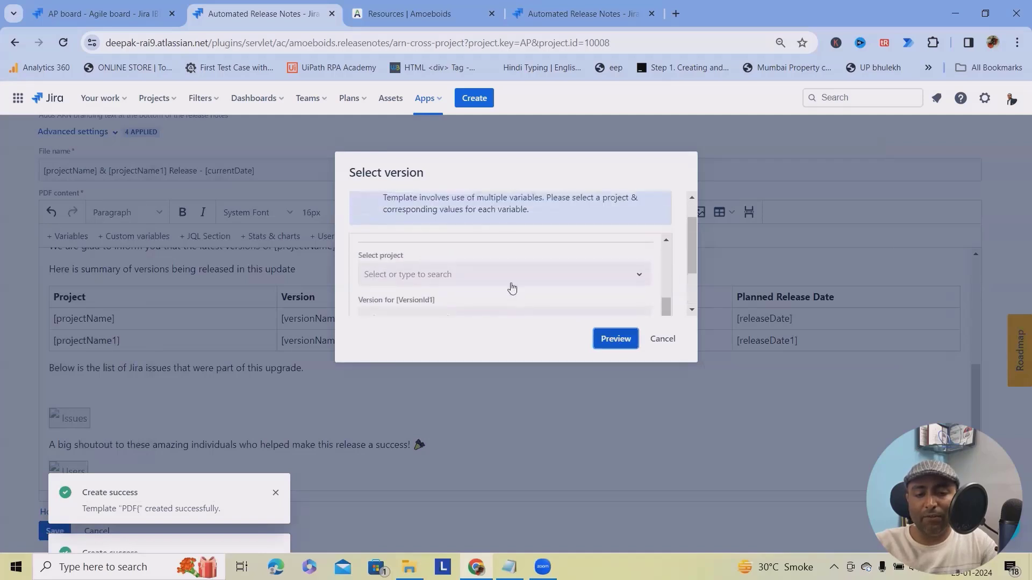
click(479, 278)
click(433, 345)
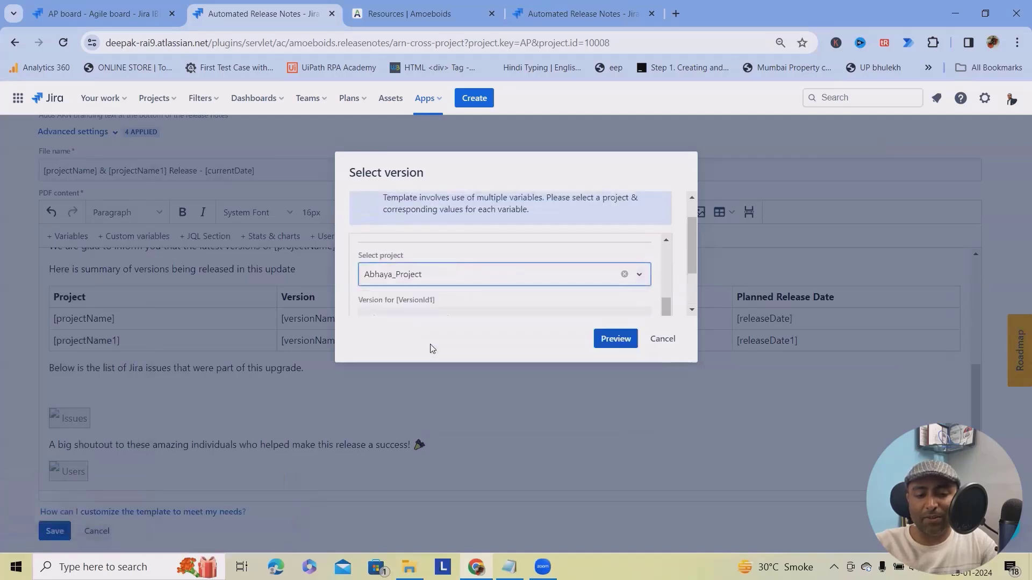
scroll(546, 315, down, 2)
click(507, 254)
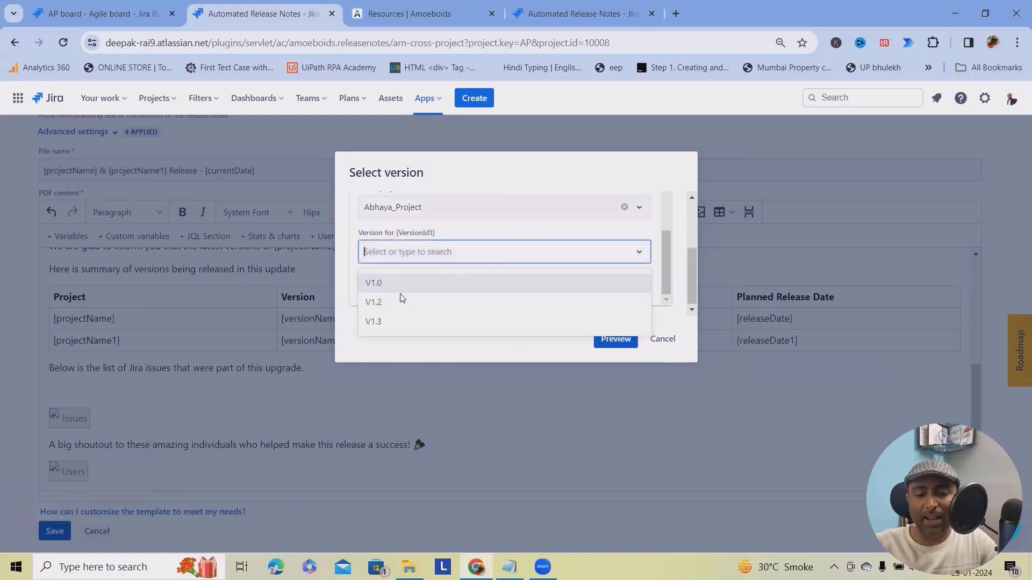
click(391, 318)
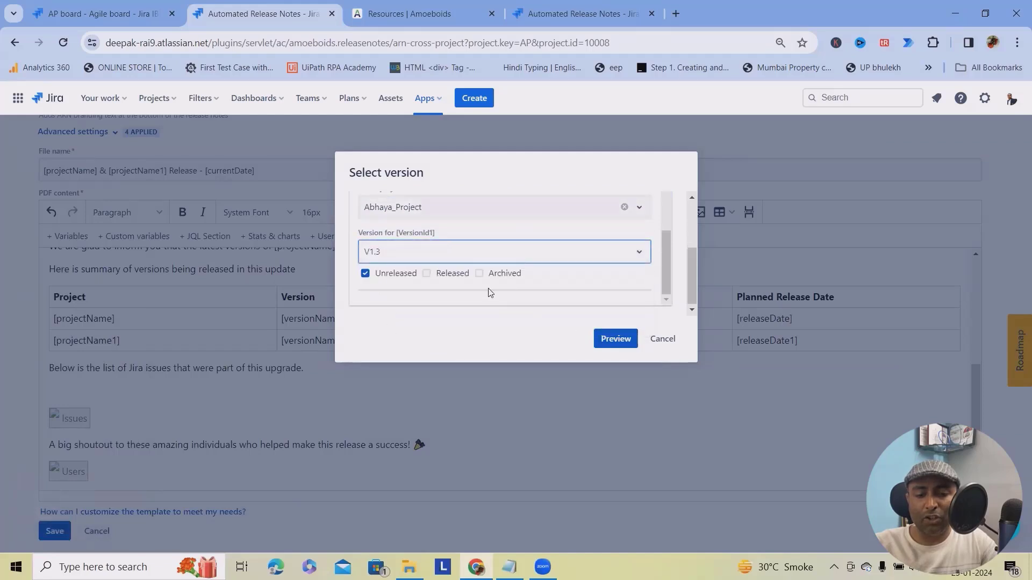
click(427, 273)
scroll(591, 275, up, 1)
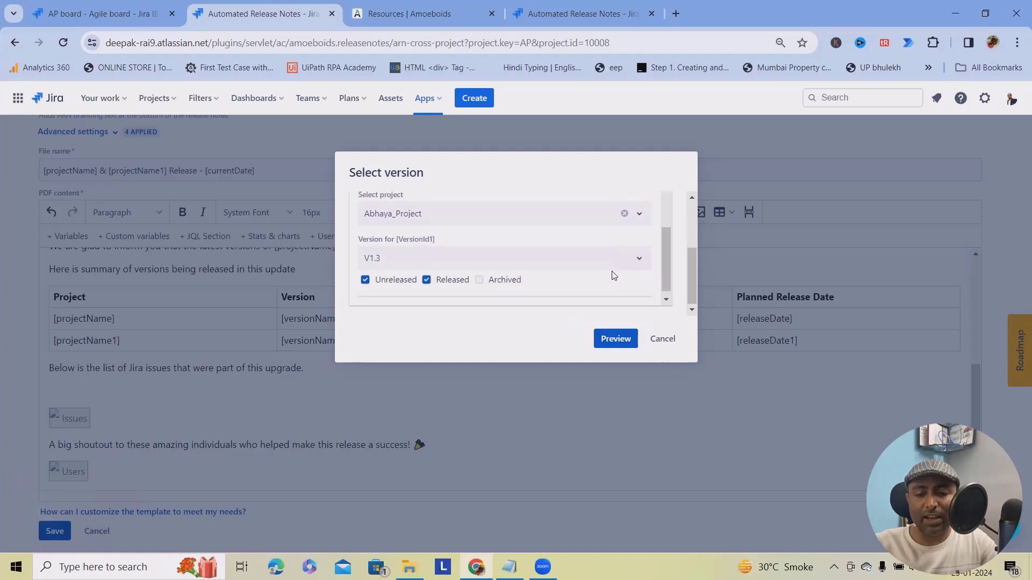
scroll(532, 282, up, 5)
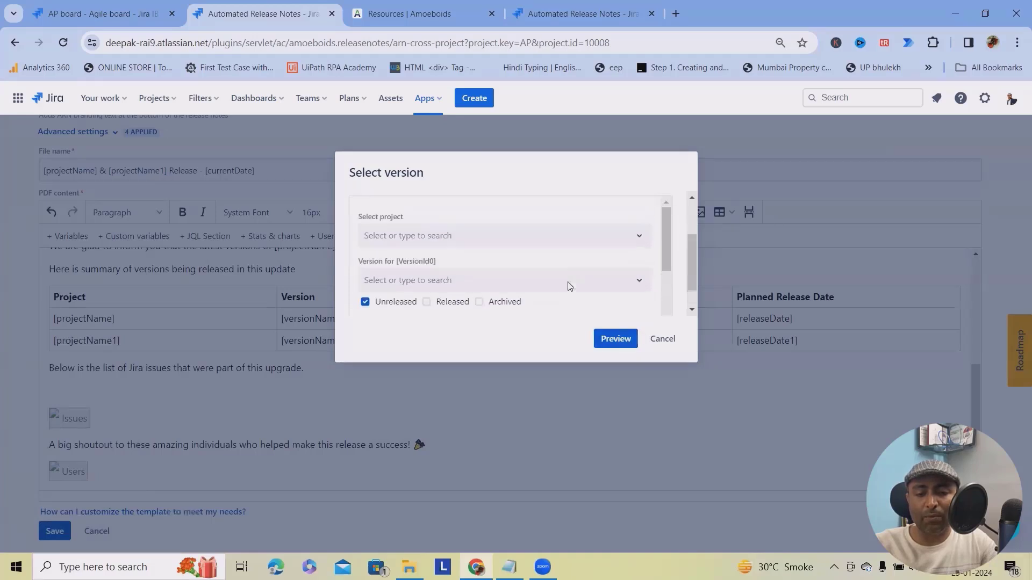
Pick Adama_Demo version V1 as the first project and generate the PDF preview.
click(499, 277)
click(415, 329)
scroll(585, 269, down, 1)
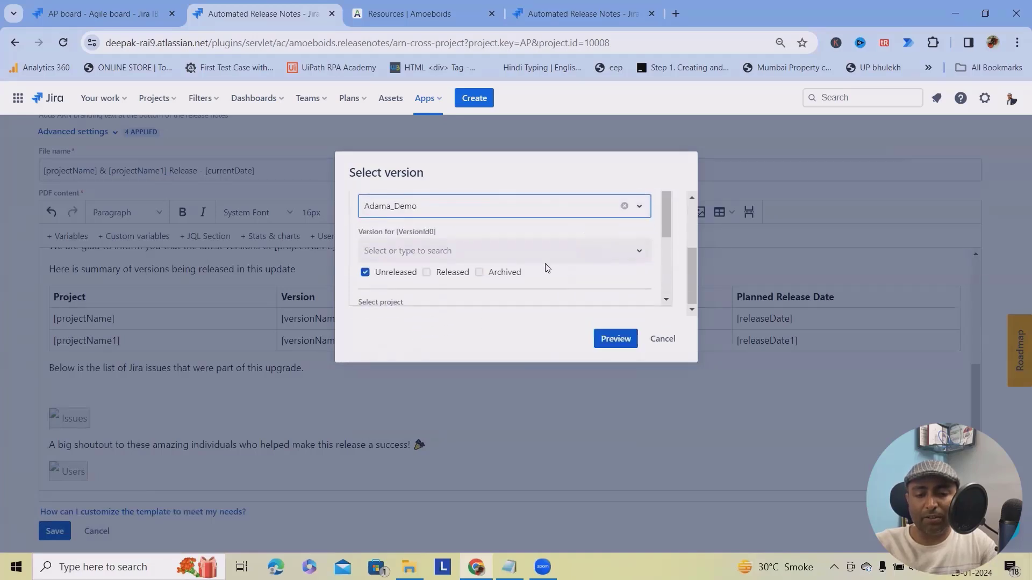
click(545, 261)
click(424, 301)
scroll(560, 279, down, 3)
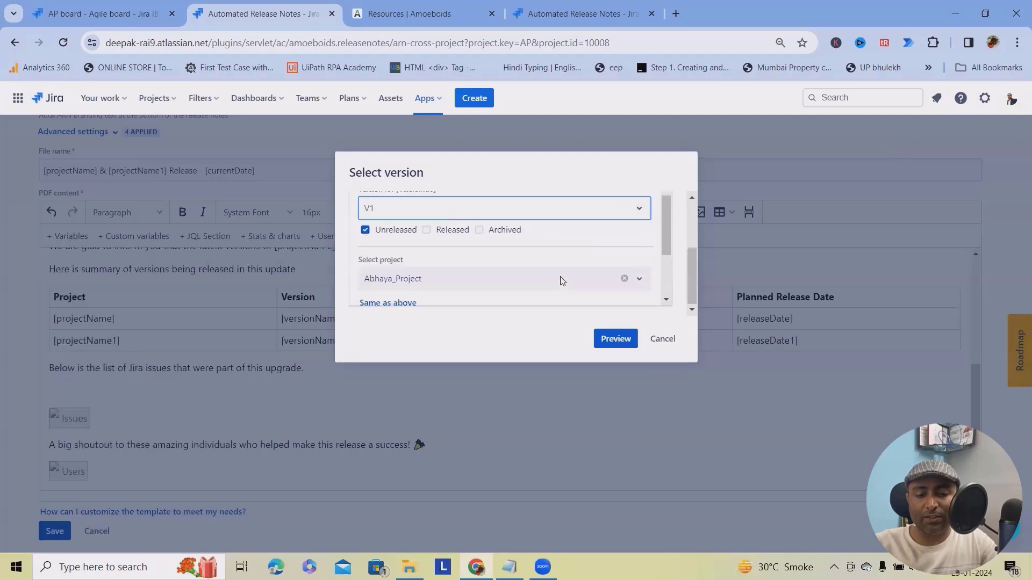
scroll(511, 272, up, 2)
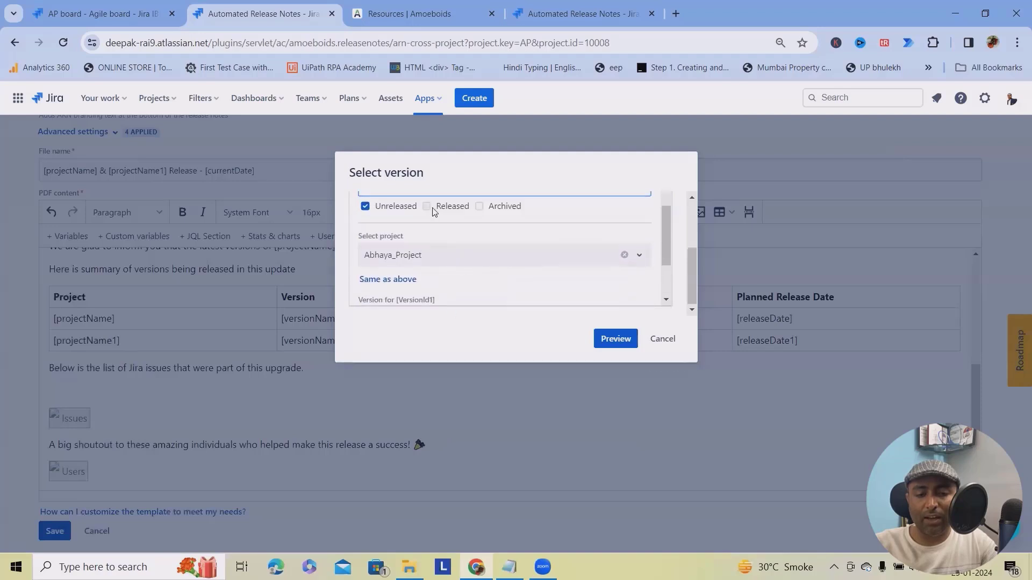
click(433, 257)
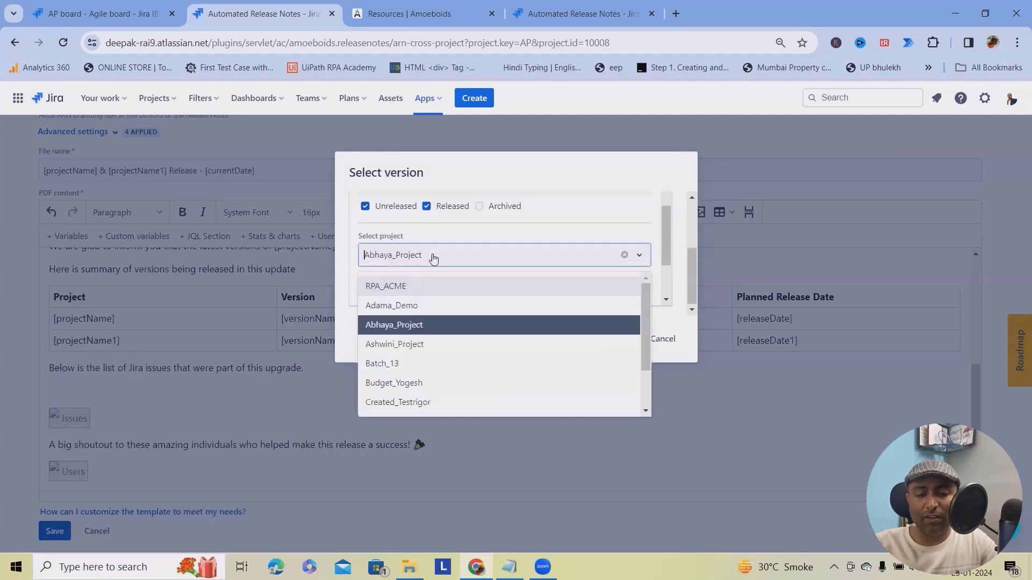
click(577, 236)
click(612, 339)
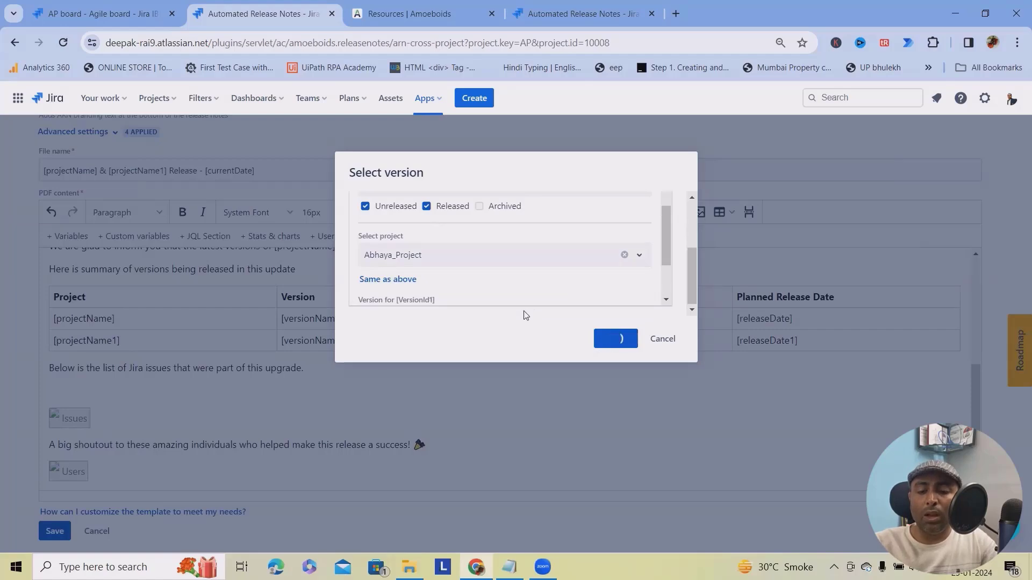
scroll(542, 304, down, 2)
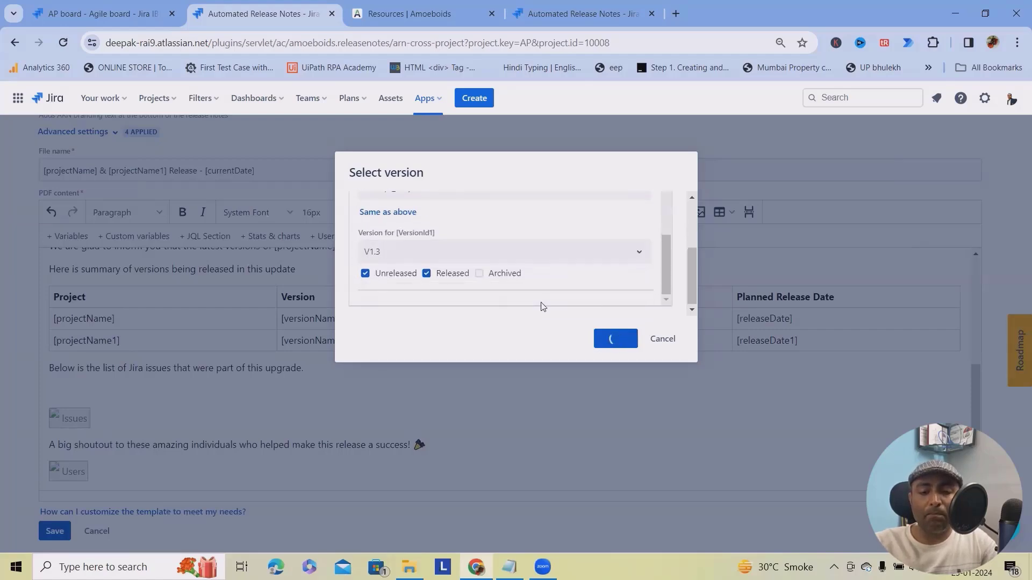
scroll(532, 340, down, 5)
Scroll through the Adama_Demo & Abhaya_Project Release PDF, then close its tab.
scroll(533, 341, up, 5)
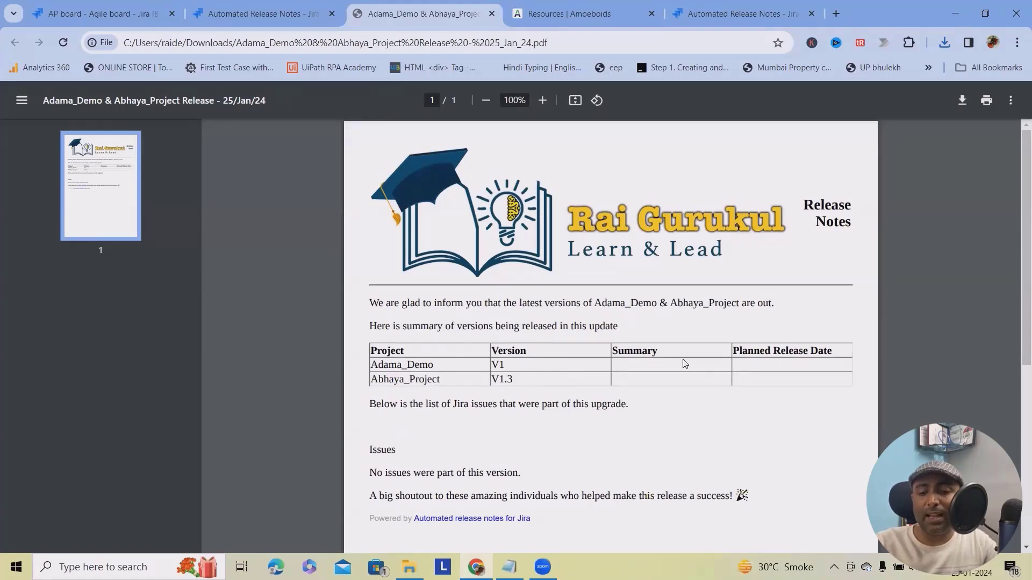
scroll(640, 433, down, 4)
scroll(643, 435, up, 4)
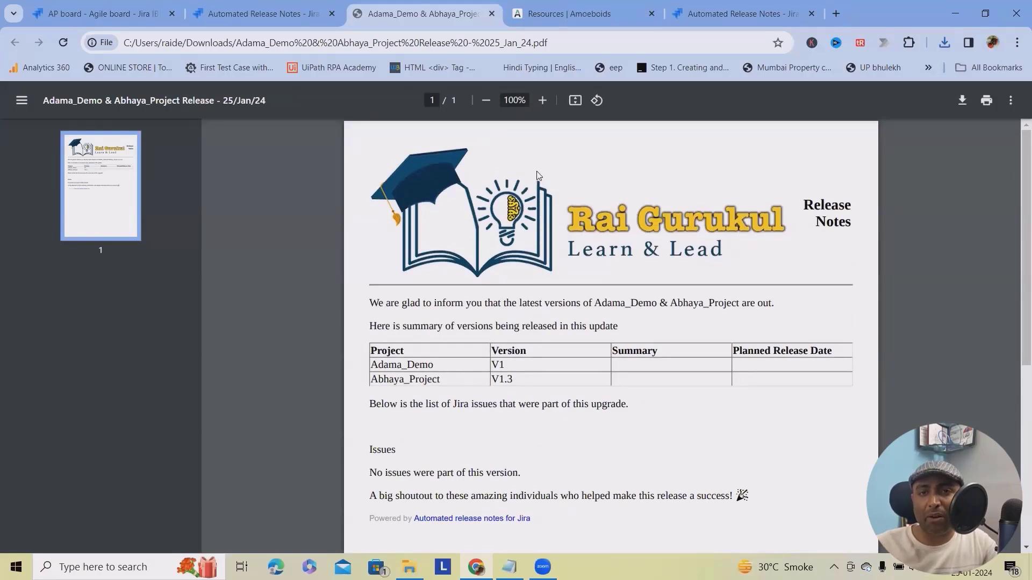
click(492, 14)
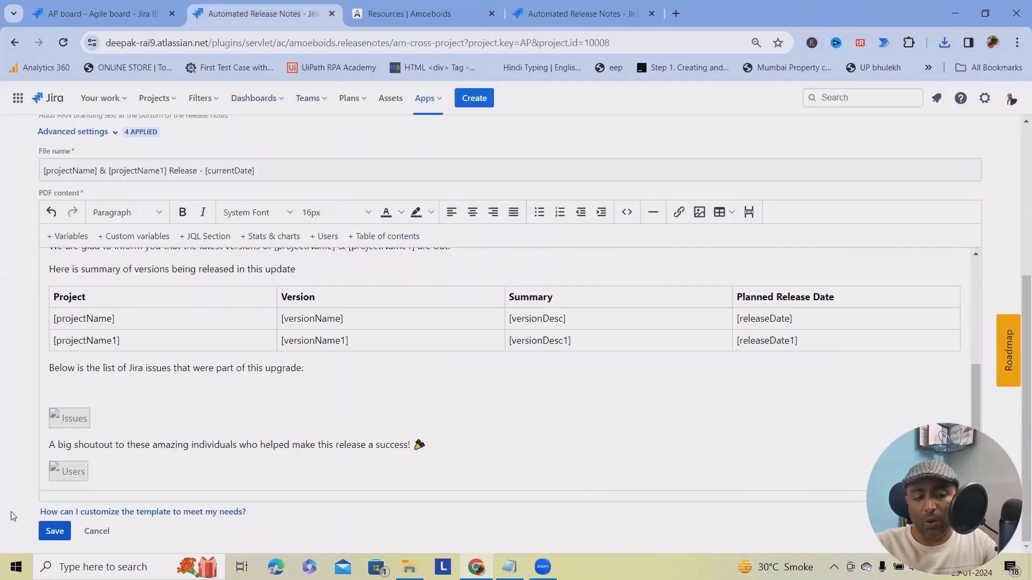
Save PDF_Template and go back to the Templates list, briefly passing through the Email form.
click(56, 535)
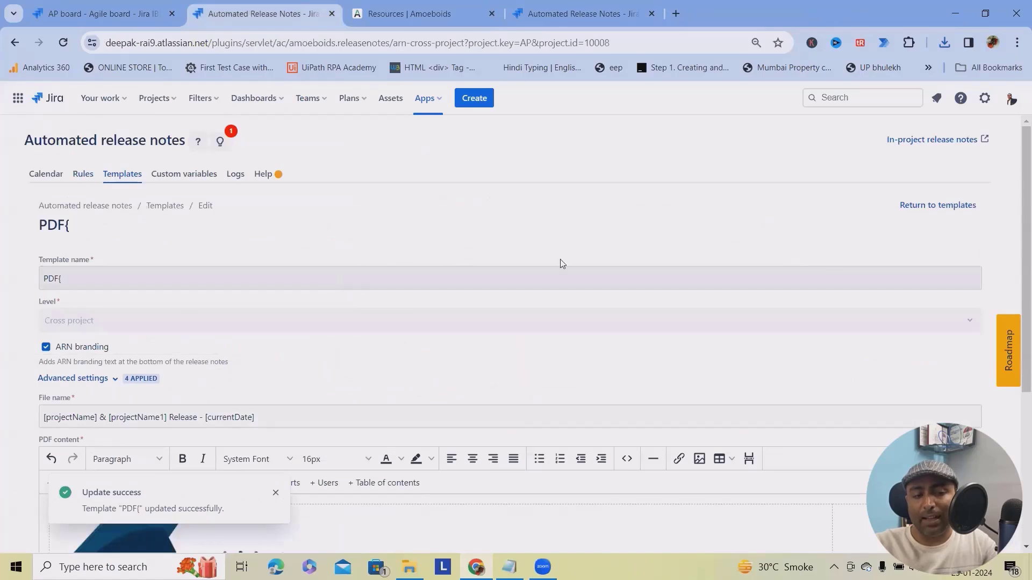
click(918, 206)
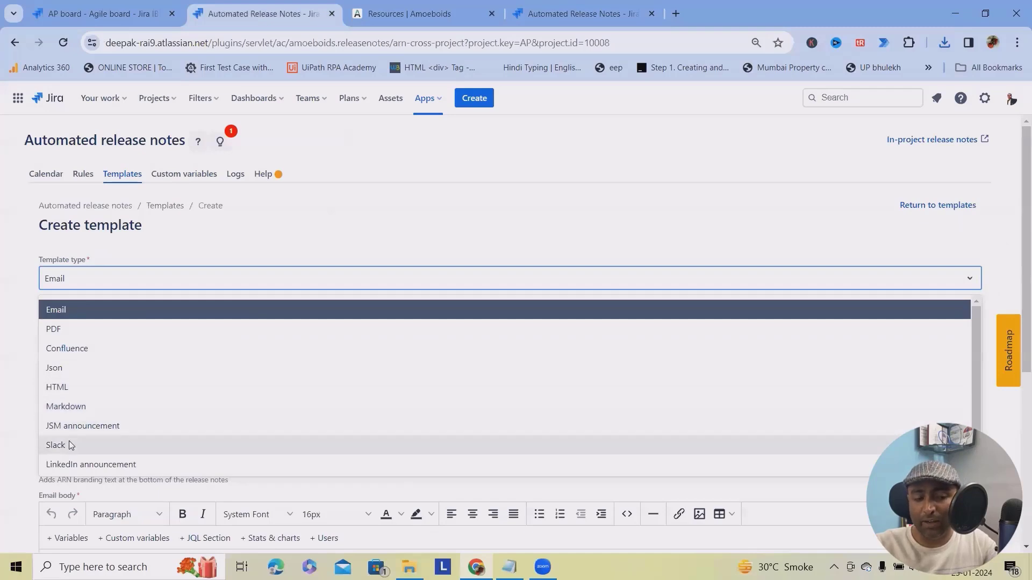
click(424, 244)
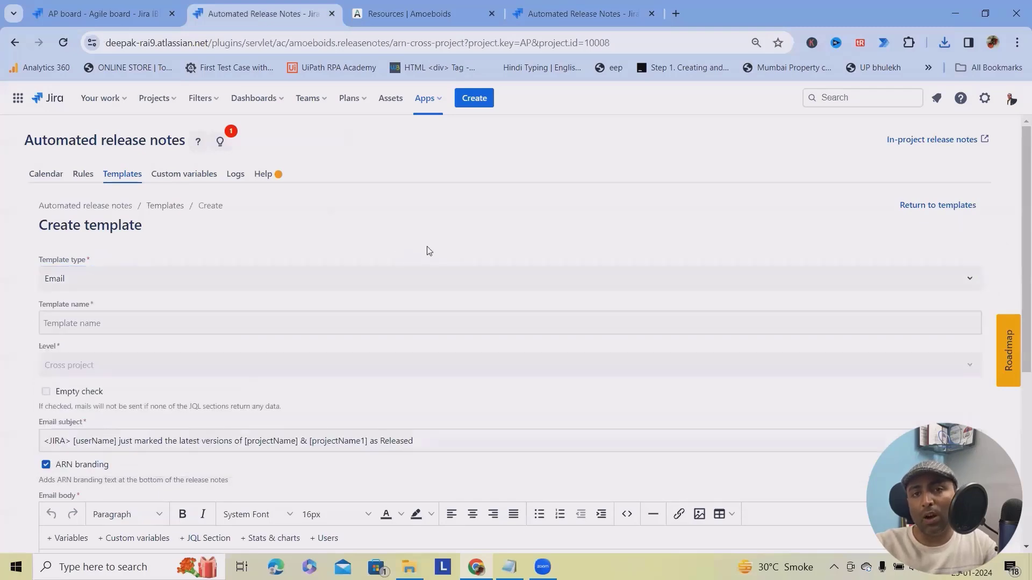
scroll(974, 419, down, 8)
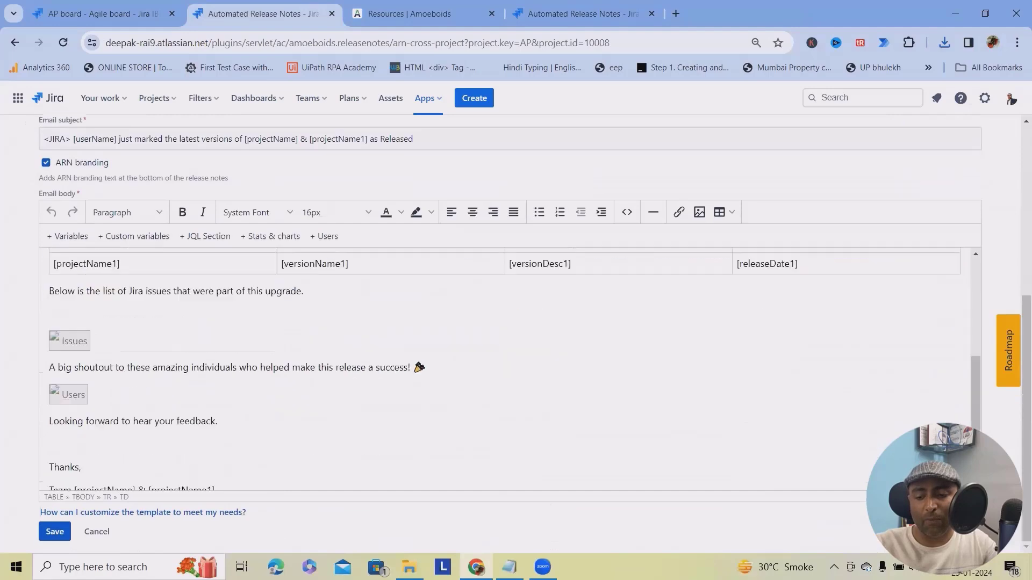
scroll(615, 411, up, 4)
scroll(614, 412, up, 10)
click(930, 139)
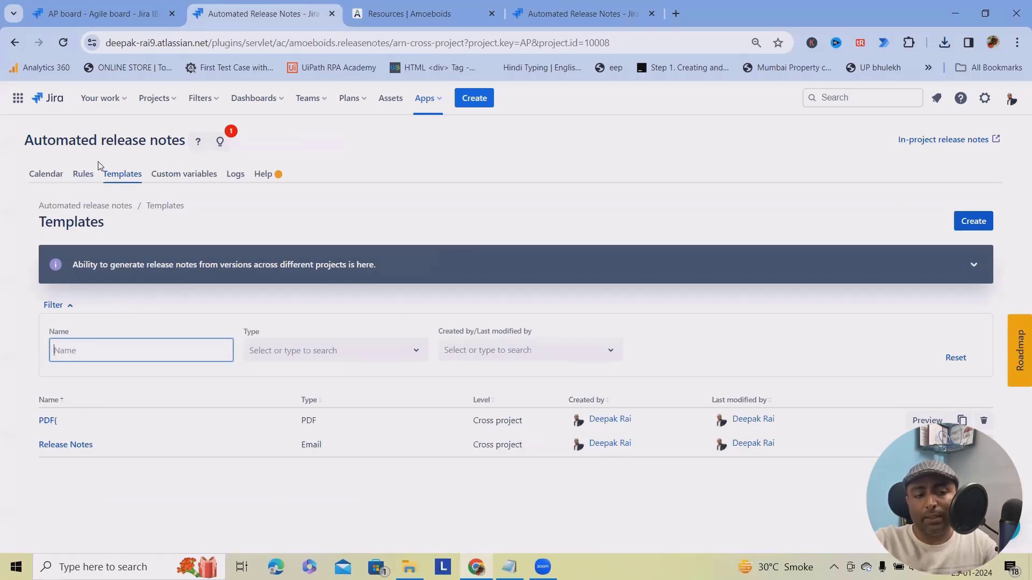
Create and save a new release notes rule named 'Send Email'.
click(81, 174)
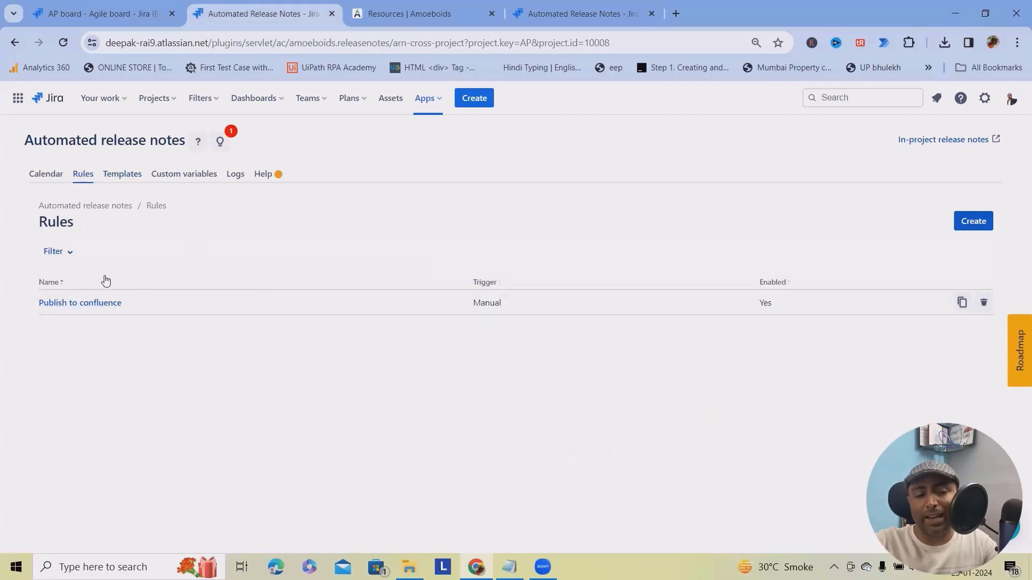
click(55, 251)
click(983, 221)
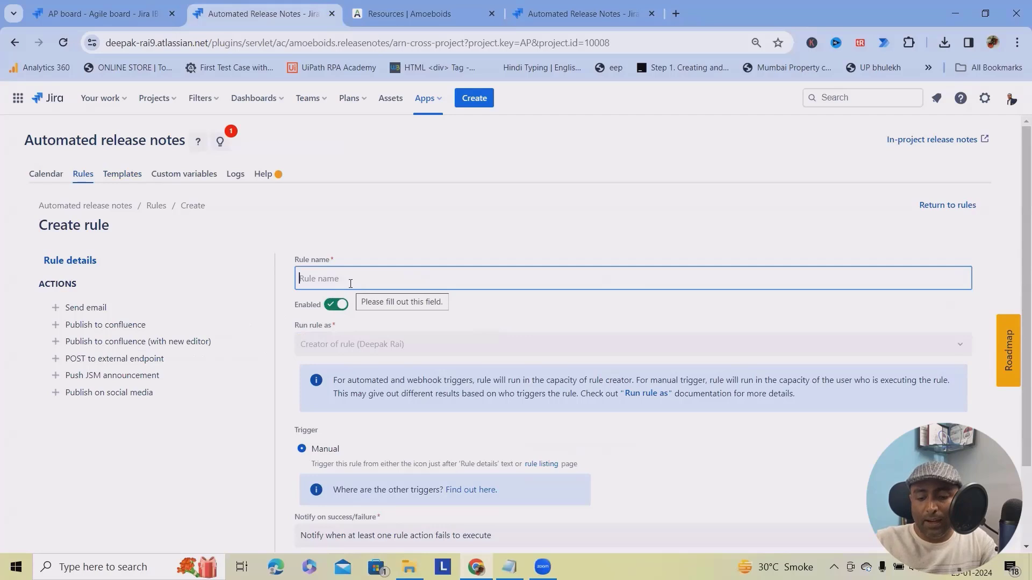
text(S)
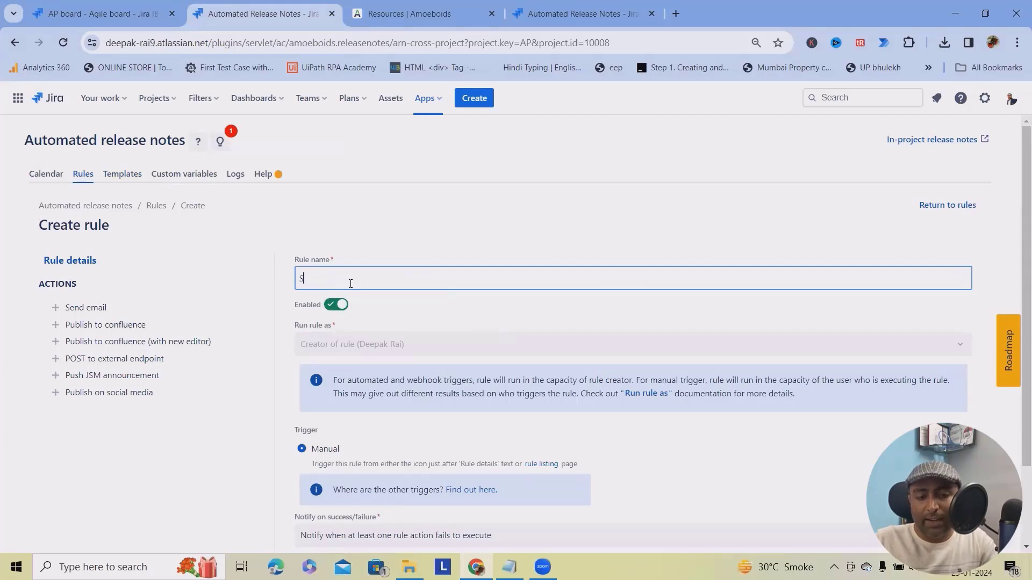
text(end Email)
scroll(370, 237, down, 2)
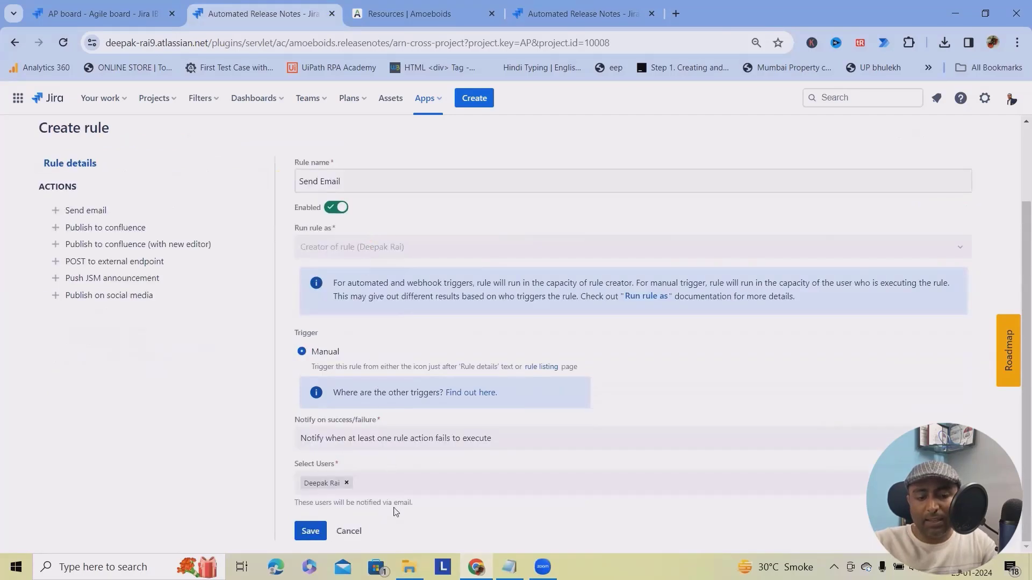
click(310, 531)
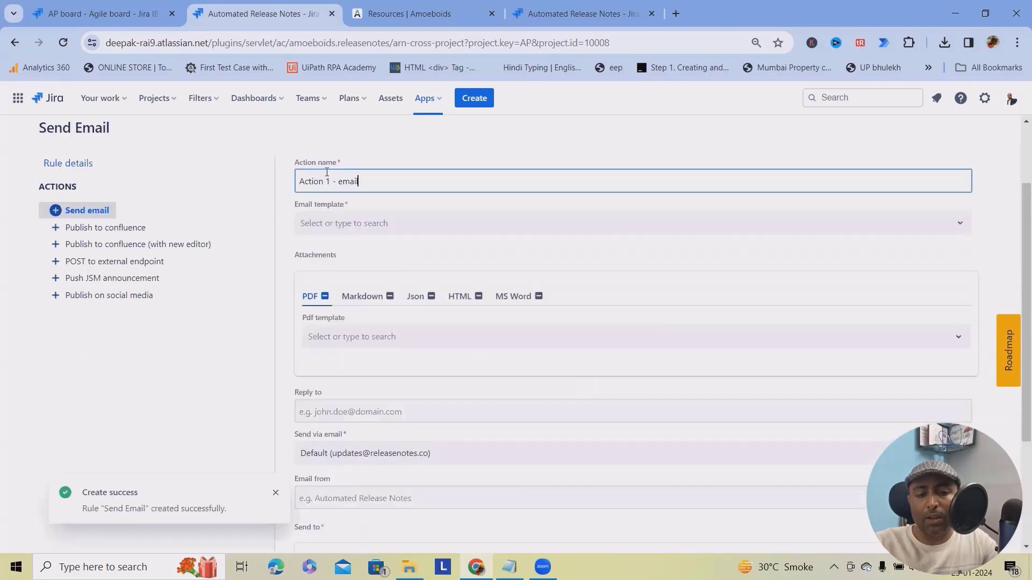
Use the Release Notes email template and attach the PDF template as a PDF.
click(367, 224)
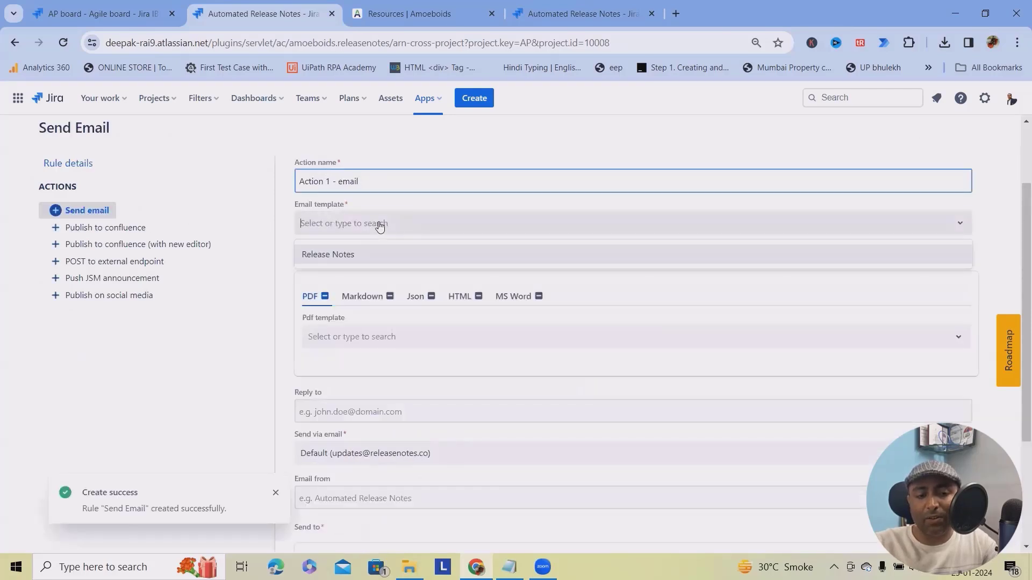
click(355, 257)
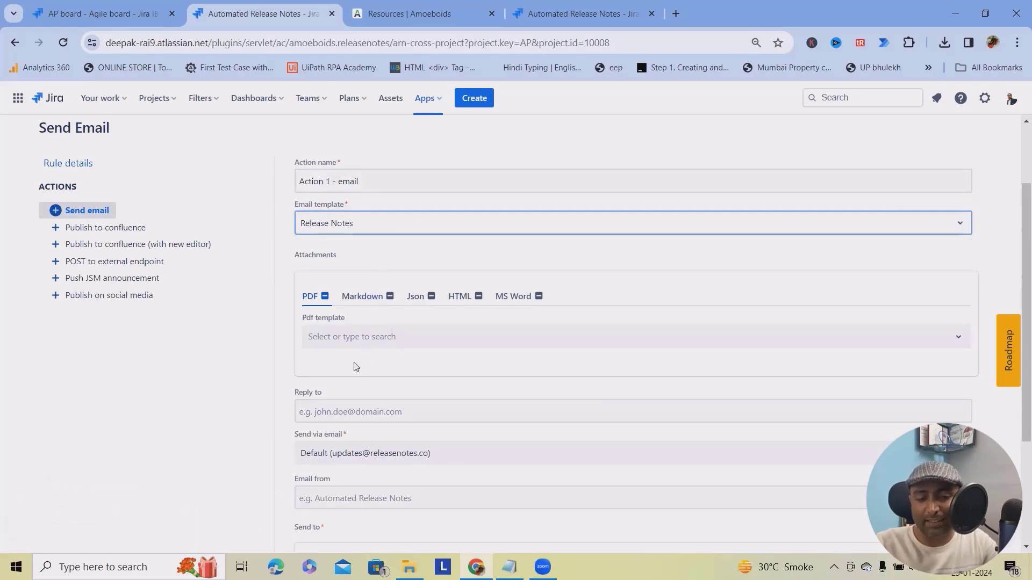
click(369, 342)
click(338, 370)
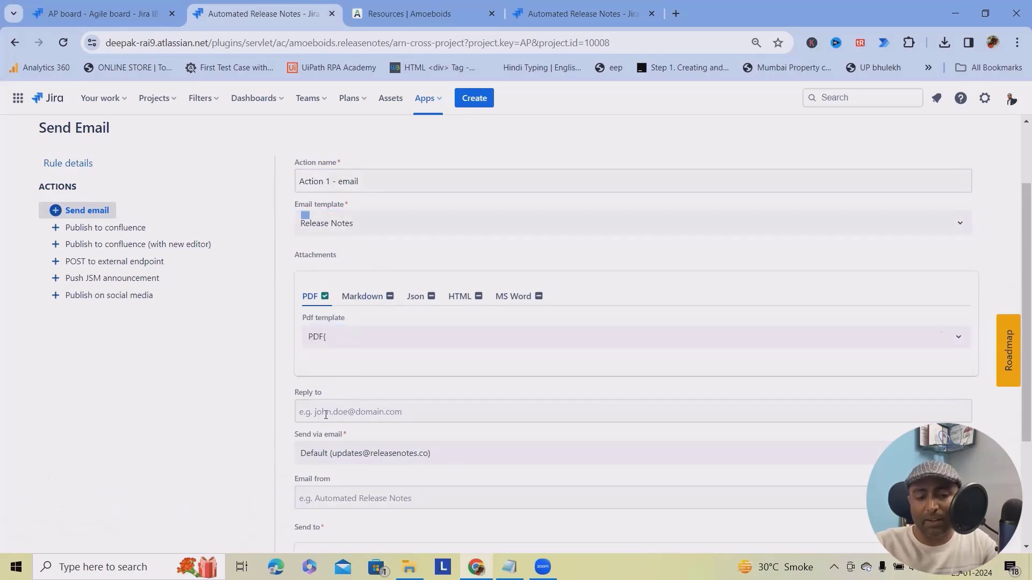
scroll(320, 433, down, 2)
Fill in the reply-to and sender e-mail addresses for the email action.
click(376, 276)
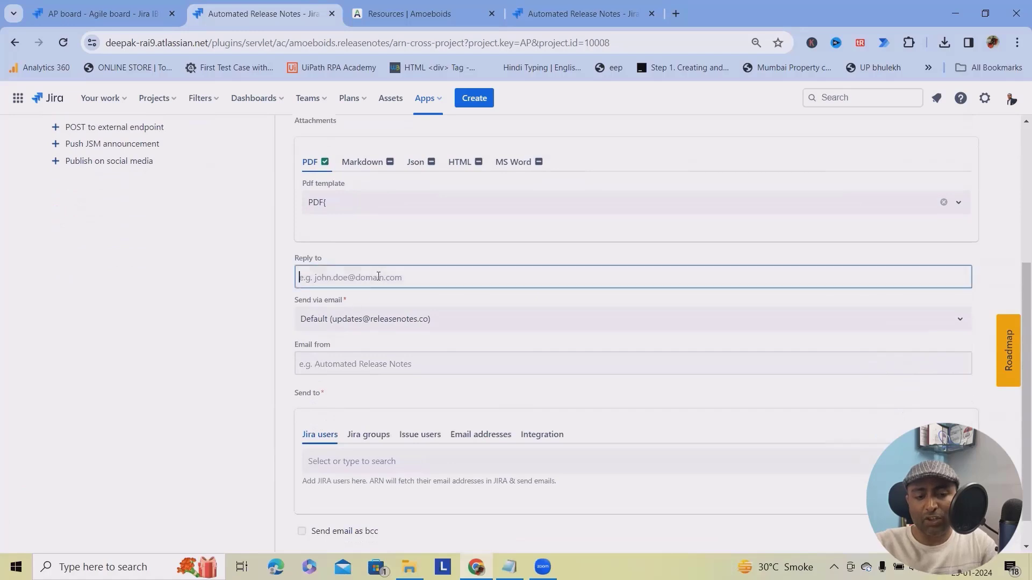
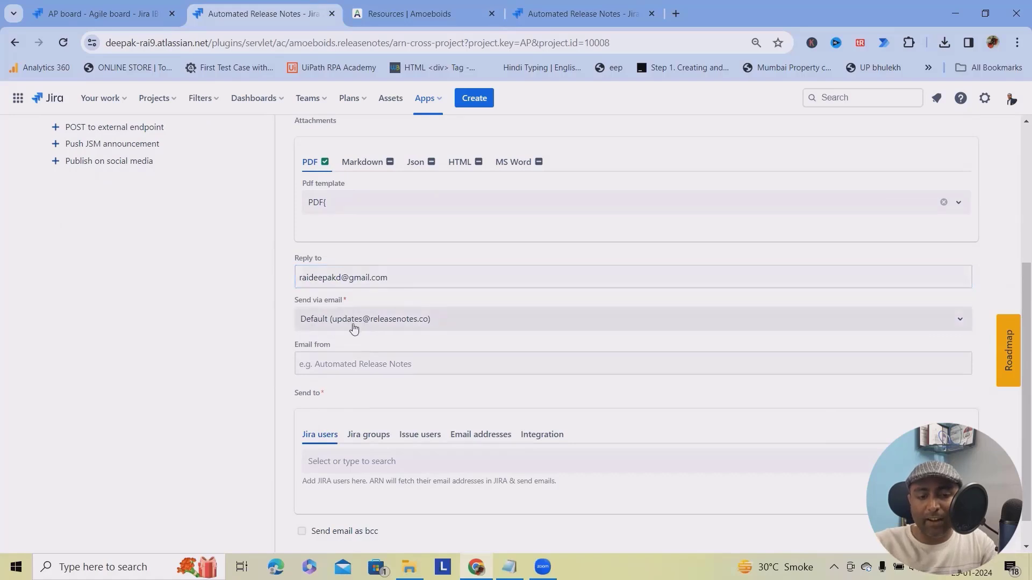
click(346, 362)
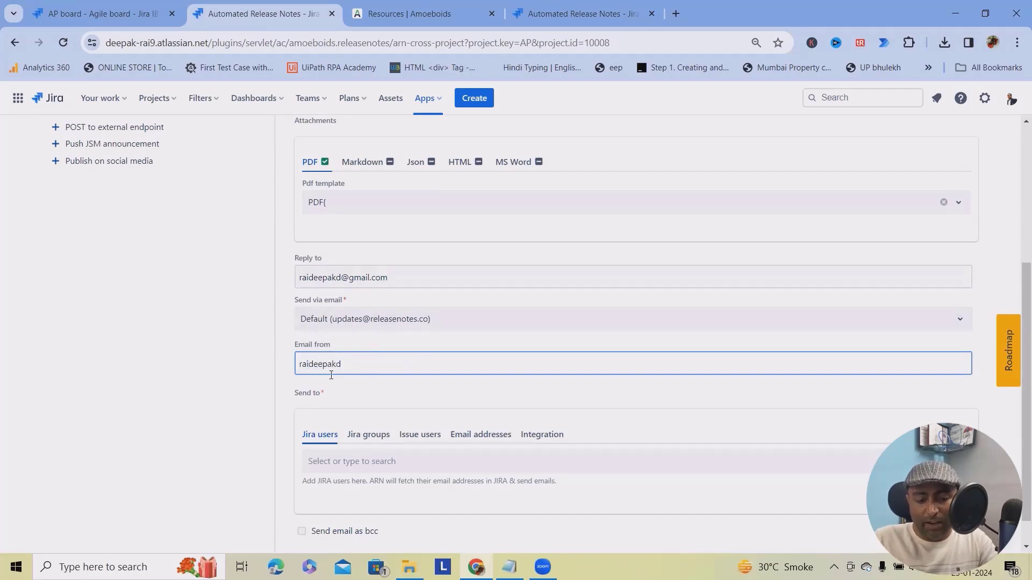
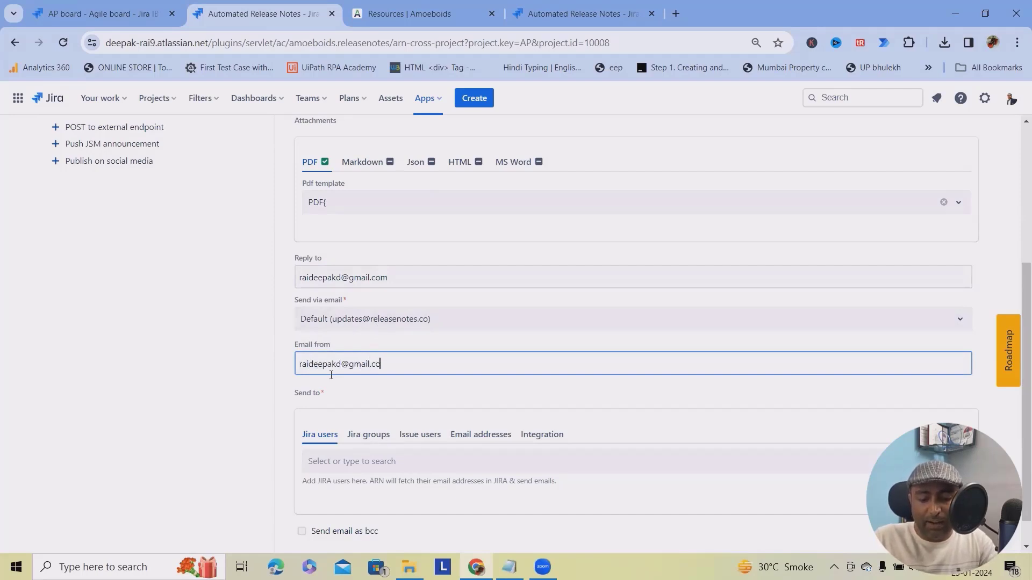
Tick Assignee and Reporter under Issue users, checking the groups, email and integration recipient tabs.
scroll(365, 408, down, 1)
click(389, 438)
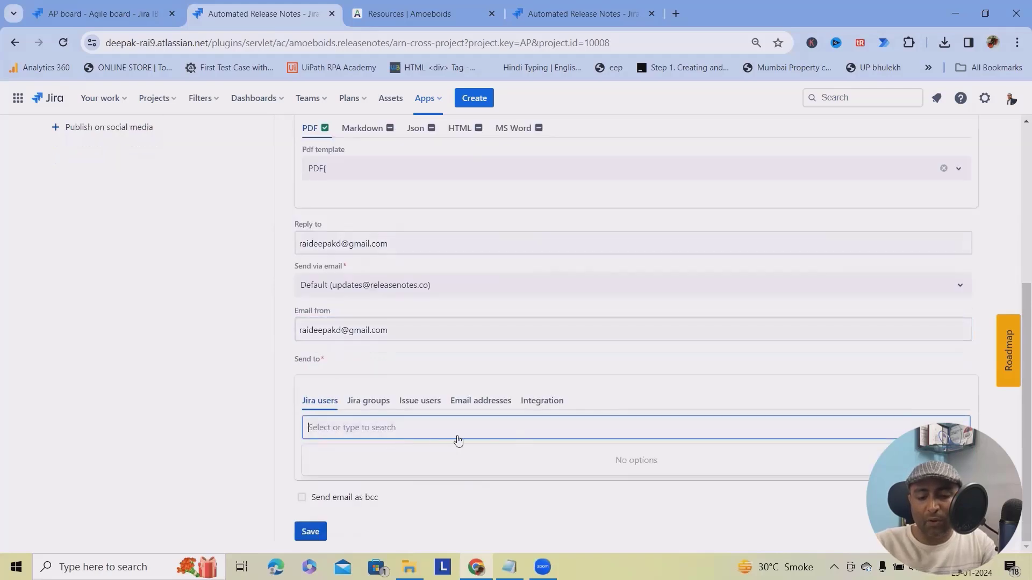
click(369, 408)
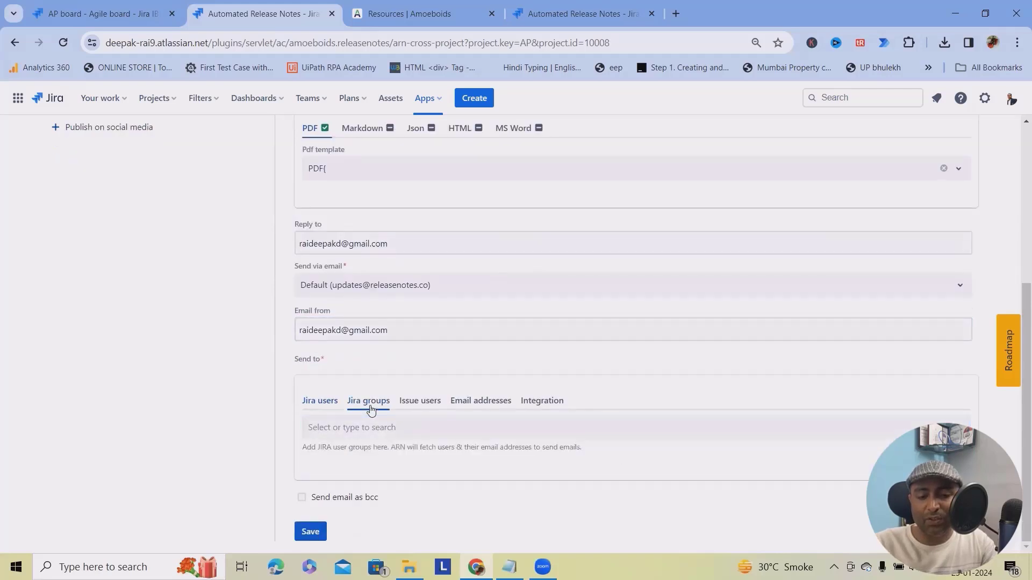
click(428, 408)
click(309, 423)
click(309, 437)
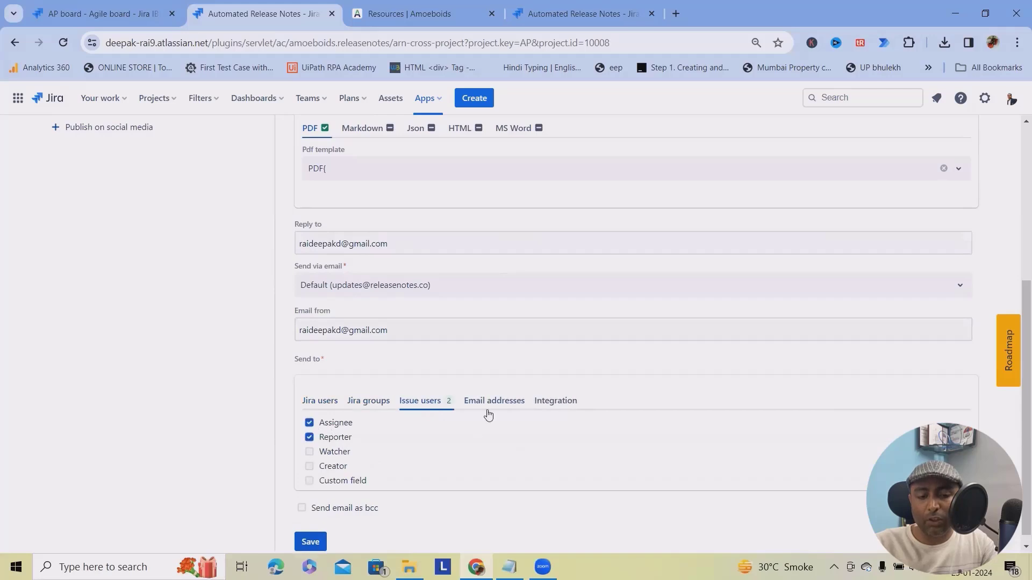
click(496, 402)
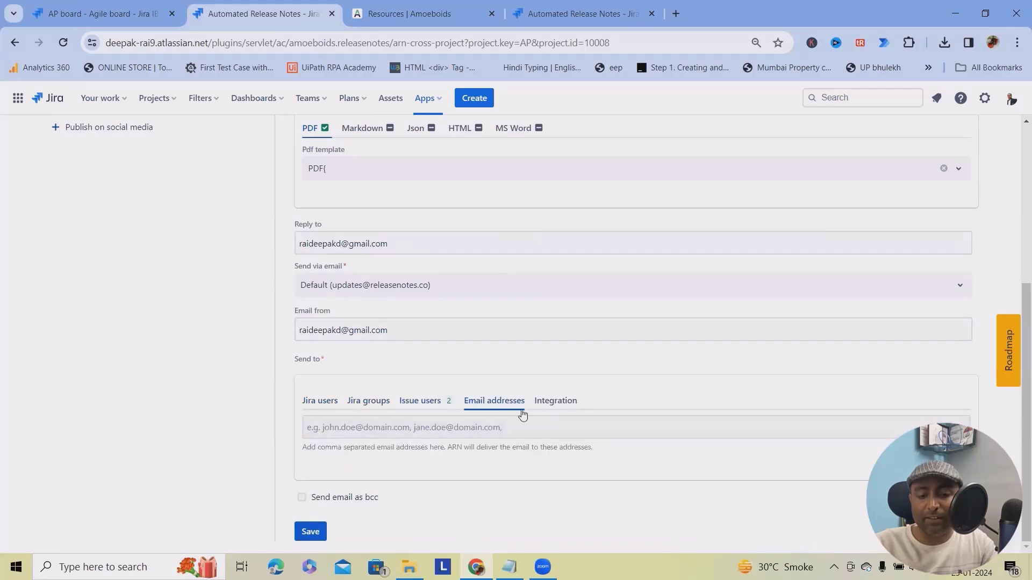
click(551, 407)
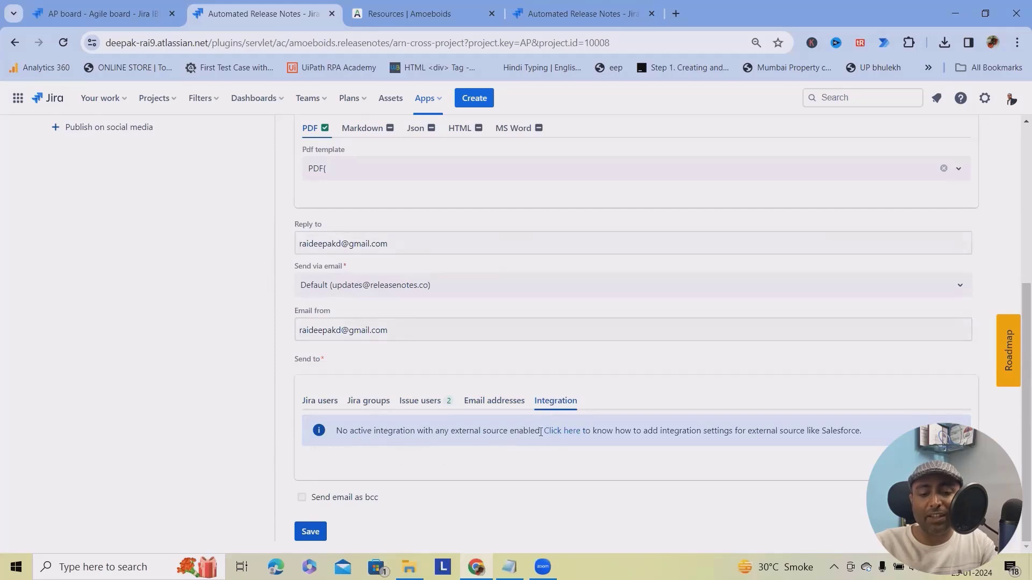
click(318, 407)
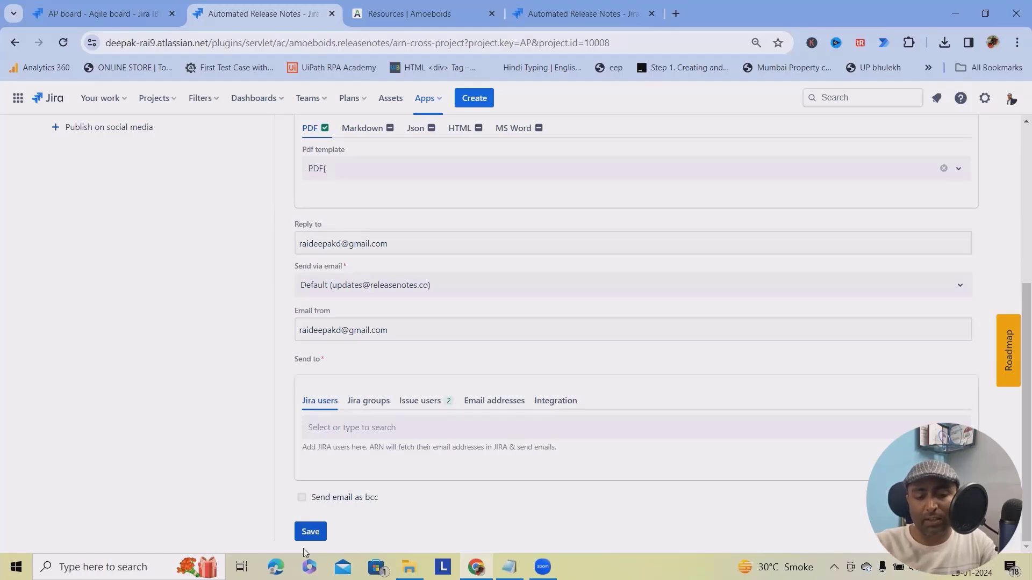
Save the email action and return to the rules list.
click(313, 532)
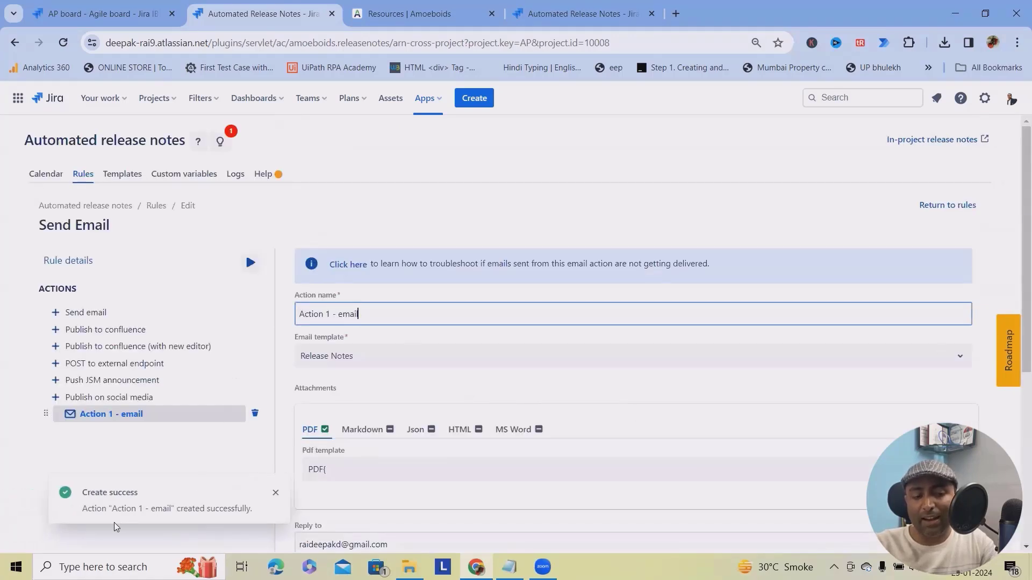
scroll(403, 411, down, 2)
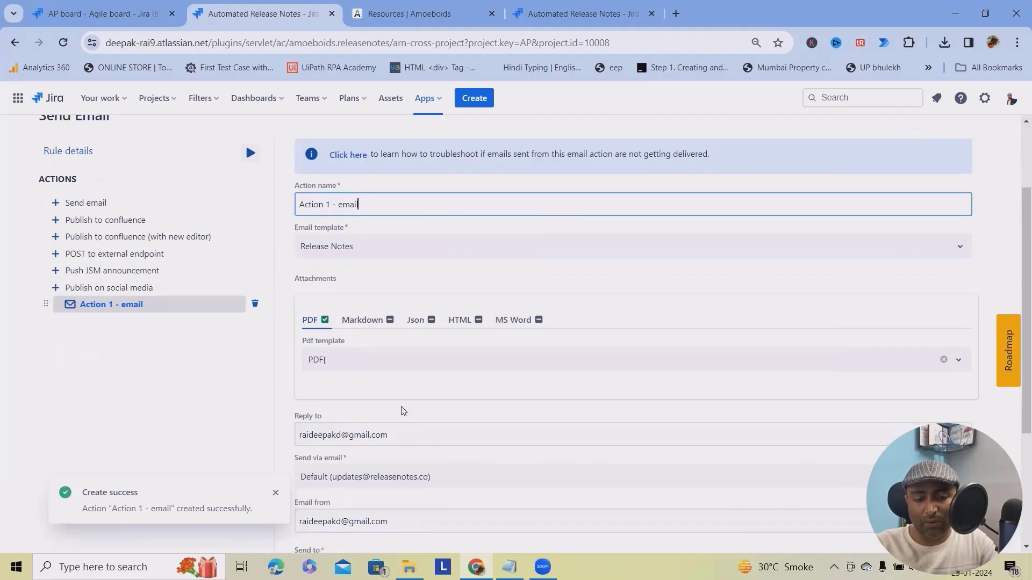
scroll(403, 411, up, 2)
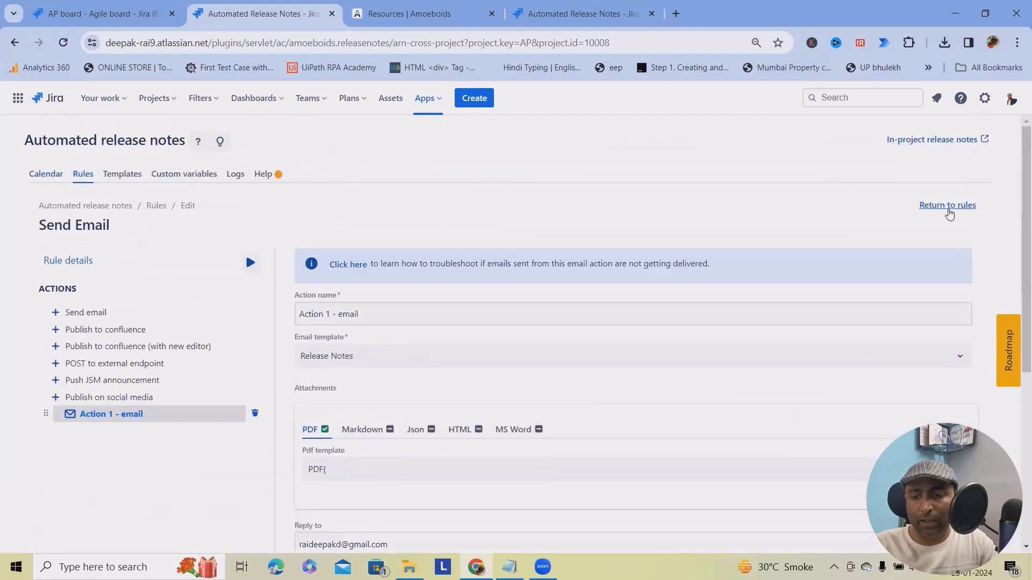
click(947, 206)
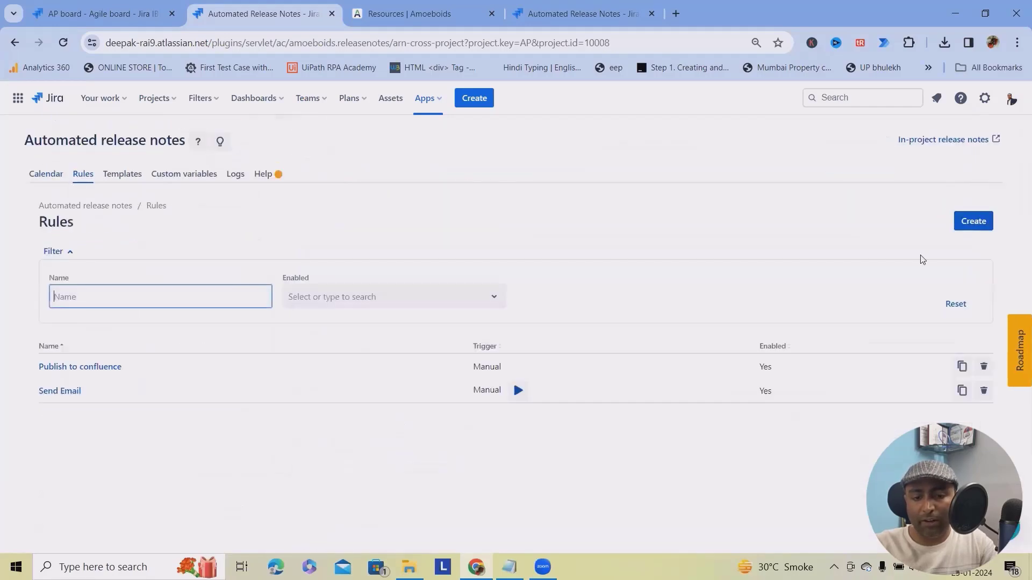
Run the Send Email rule with Abhaya_Project version V1.3, including released versions.
click(518, 391)
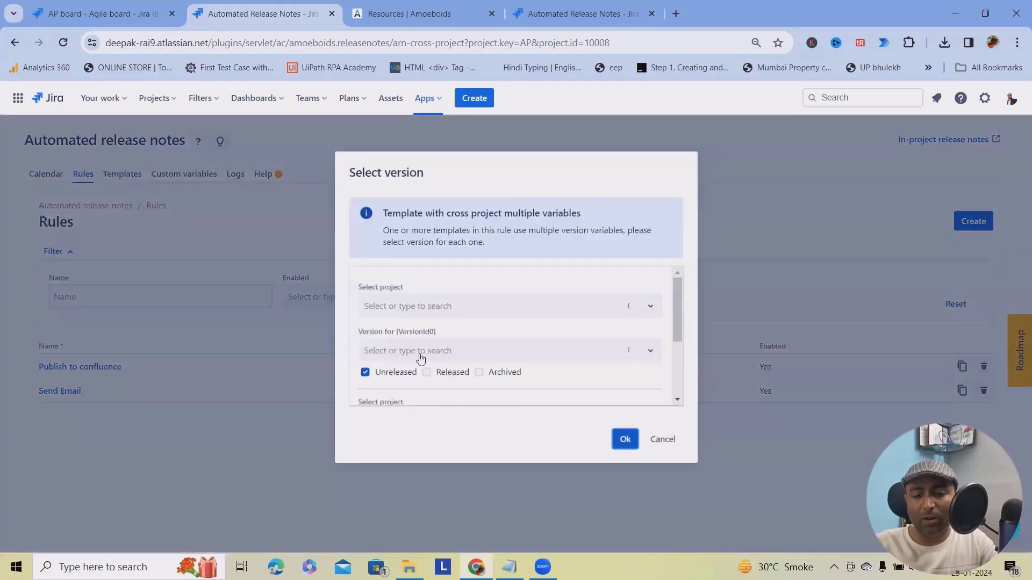
click(511, 315)
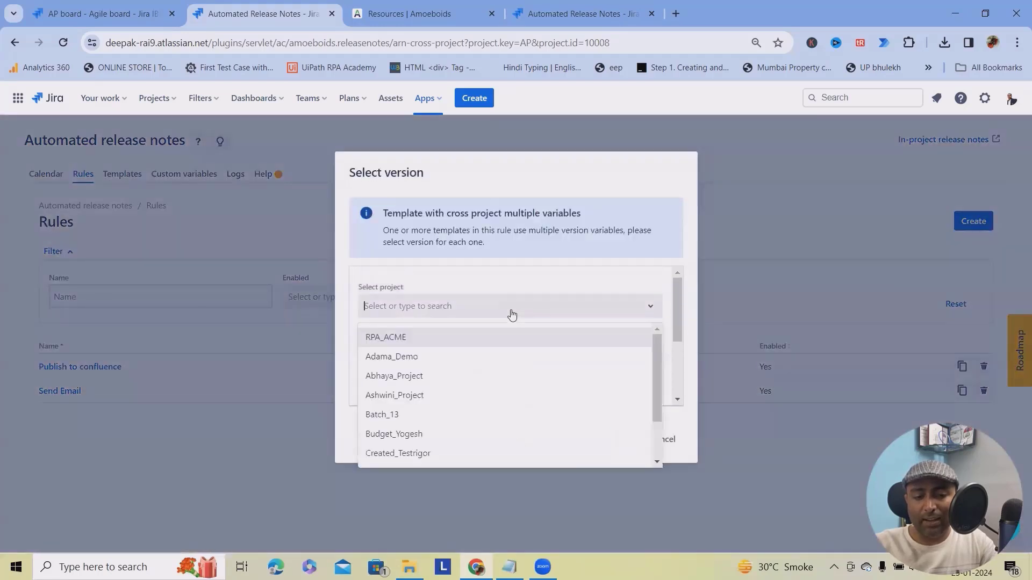
click(419, 376)
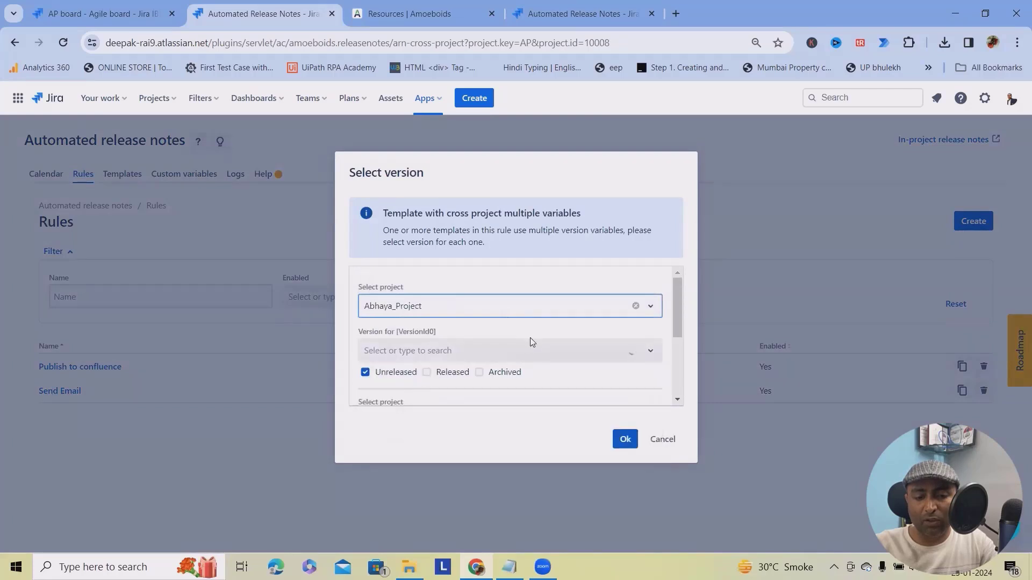
click(520, 351)
click(404, 419)
scroll(484, 355, down, 3)
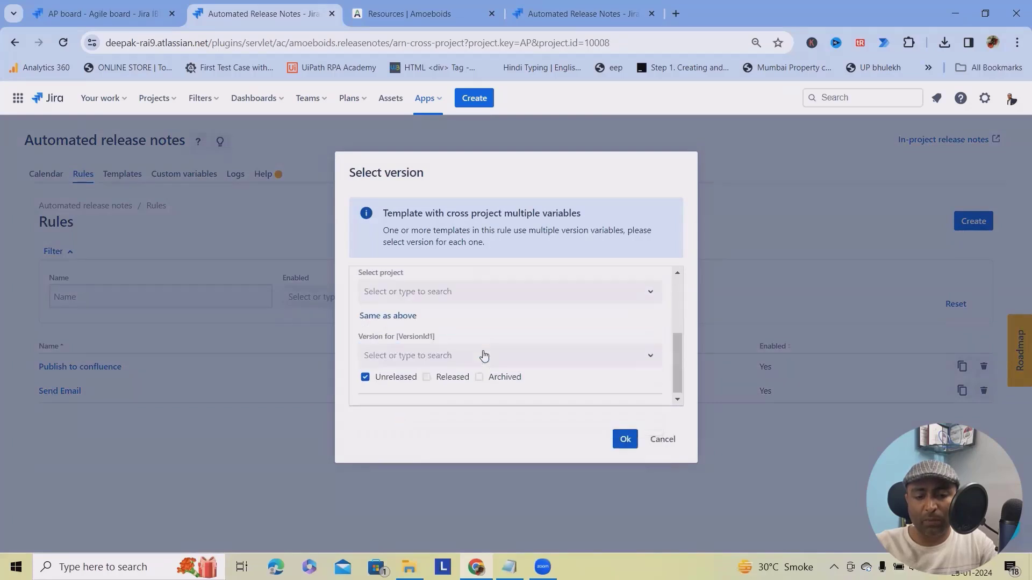
scroll(422, 324, up, 1)
click(426, 306)
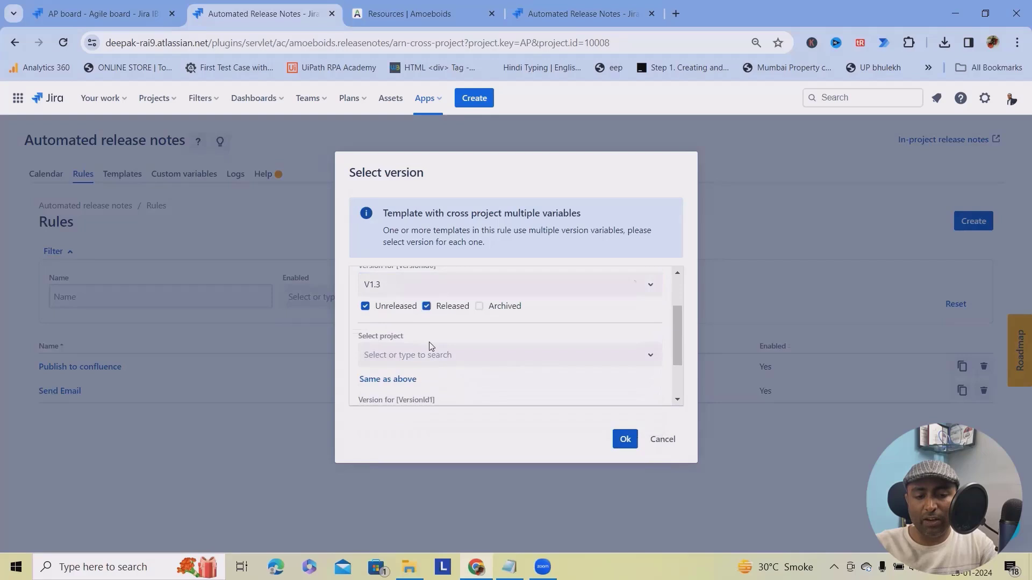
Add Adama_Demo version V1 with Released ticked as the second project, then confirm the run.
click(430, 355)
click(407, 410)
scroll(450, 363, down, 1)
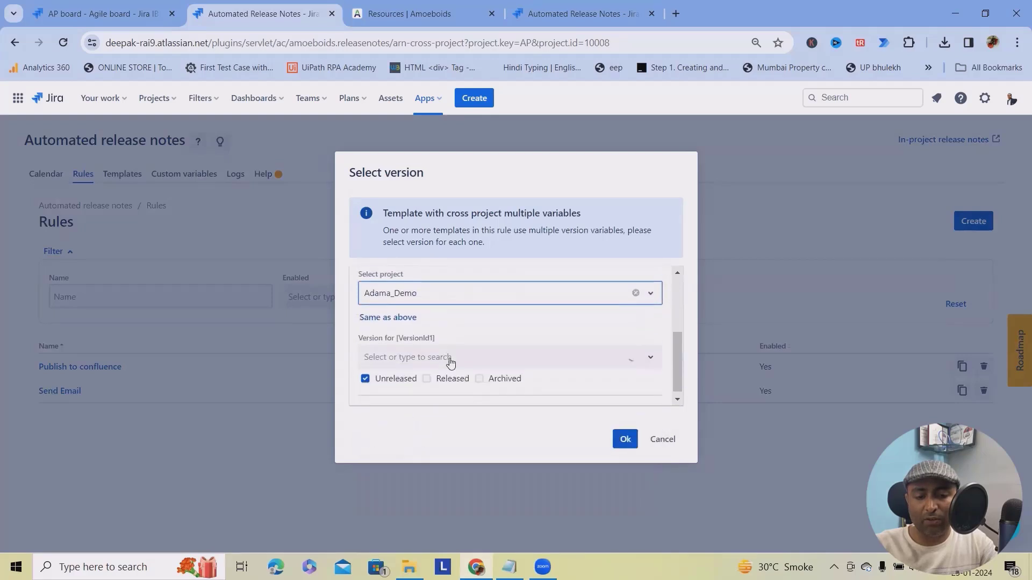
click(456, 352)
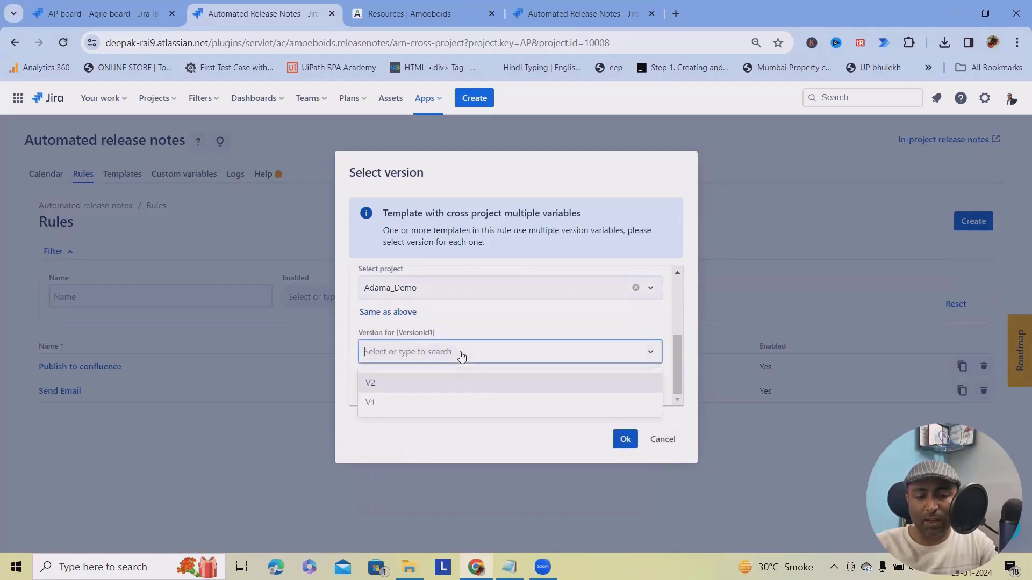
click(389, 403)
click(426, 373)
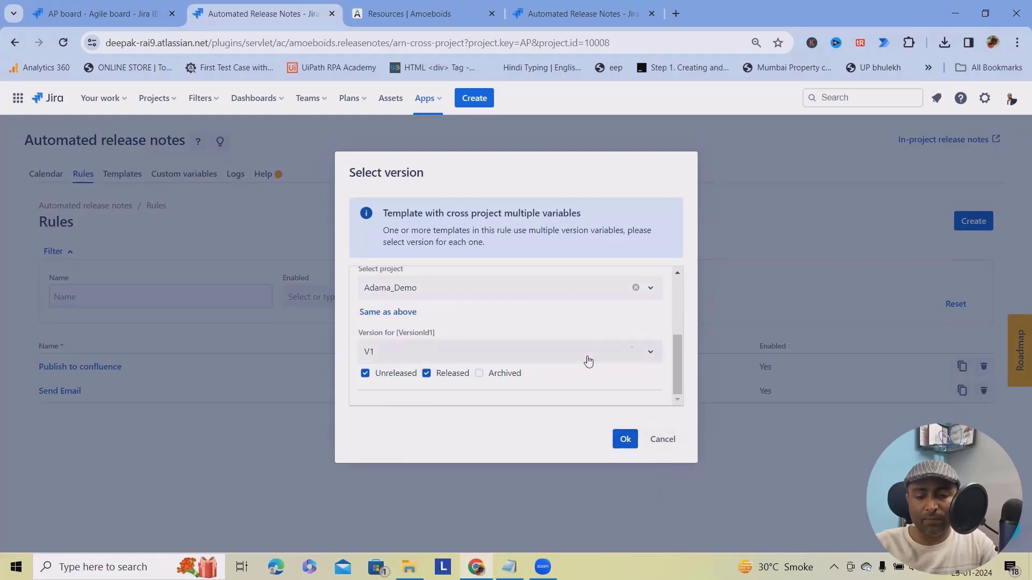
click(627, 440)
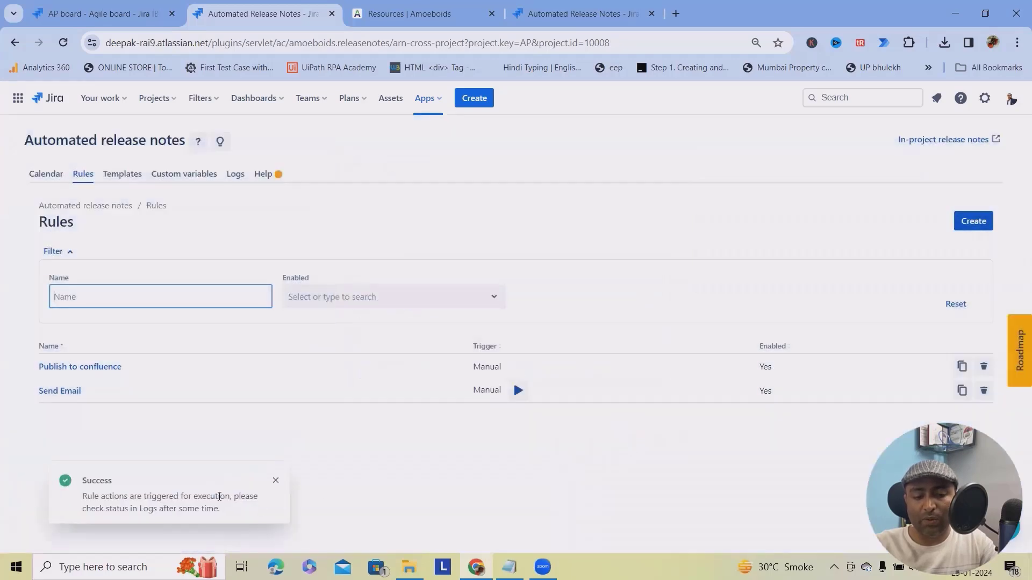
Reload the execution logs to see the Send Email run marked Failure, then return to Rules.
click(242, 181)
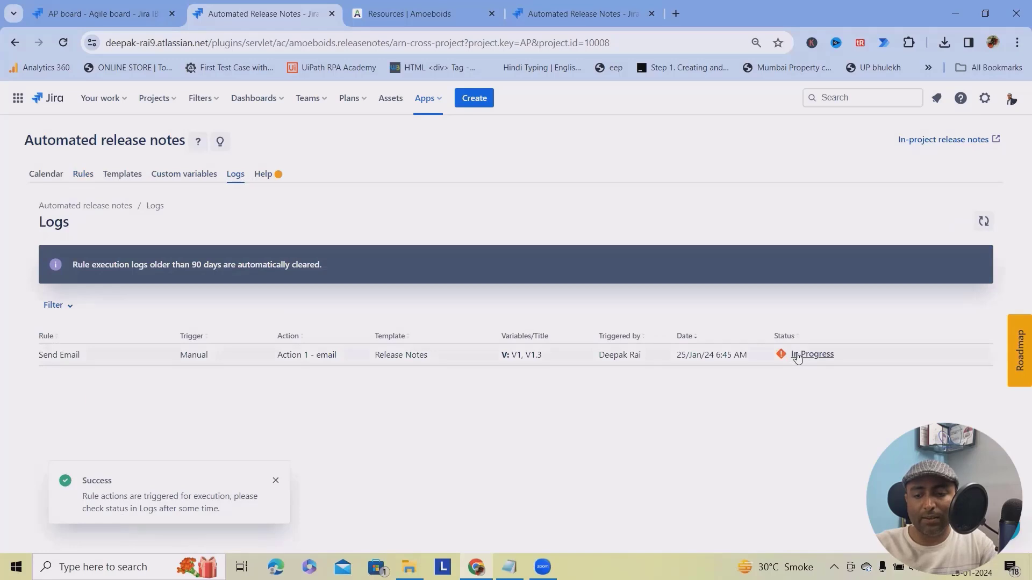
click(63, 42)
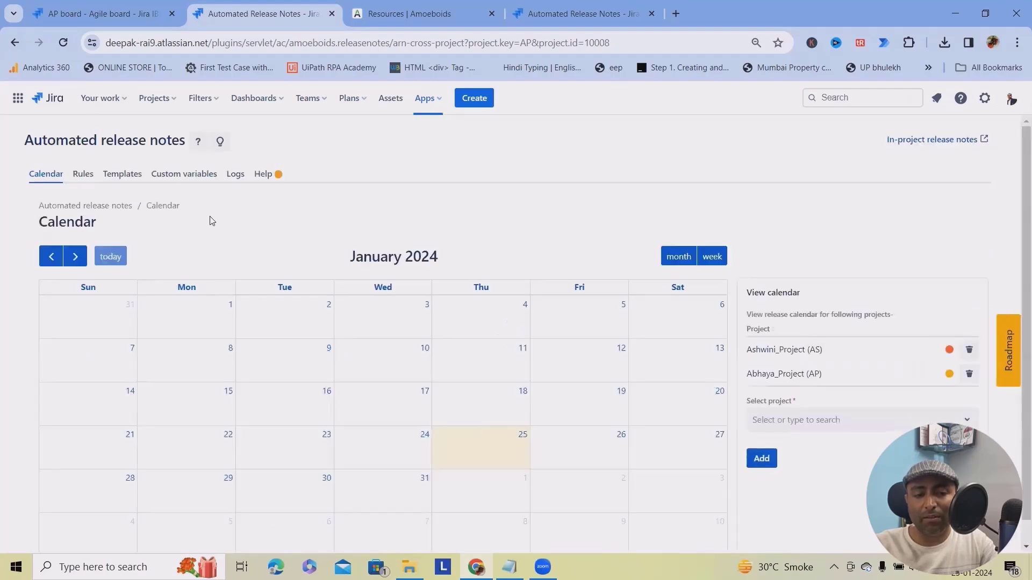
click(239, 180)
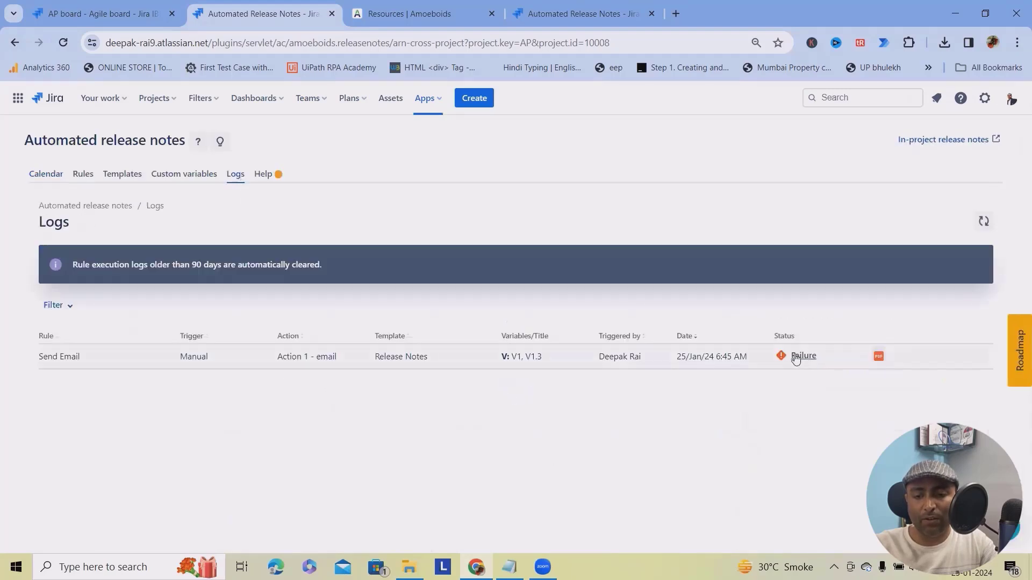
mouse_move(797, 358)
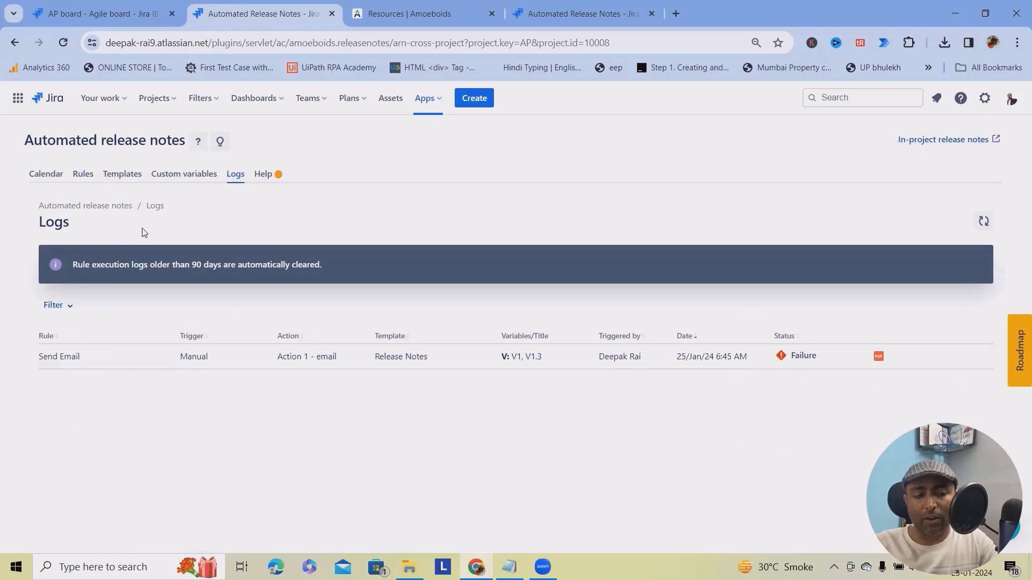
click(79, 177)
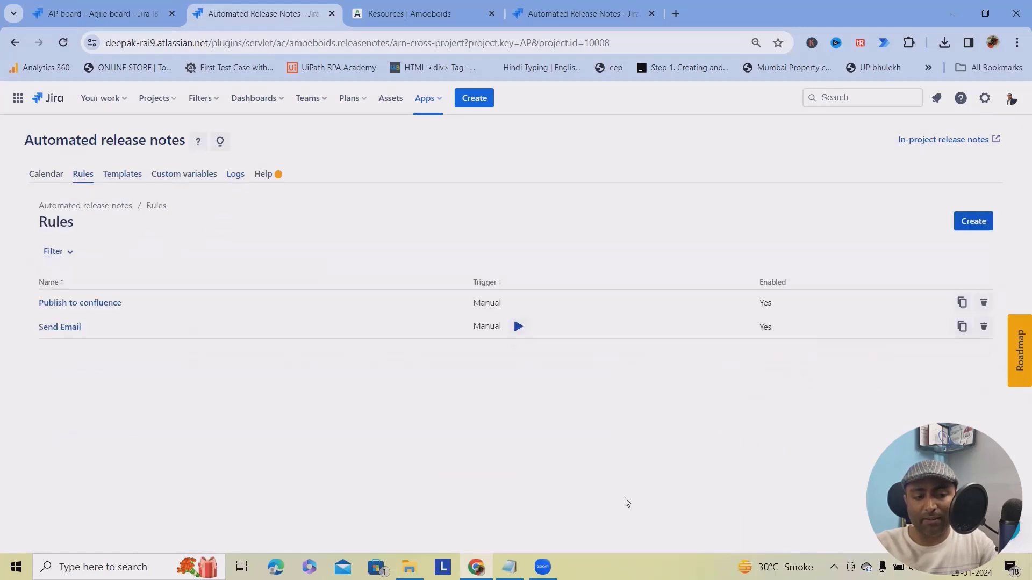
Update the Send Email rule's recipients, save the email action and return to the rules list.
click(60, 326)
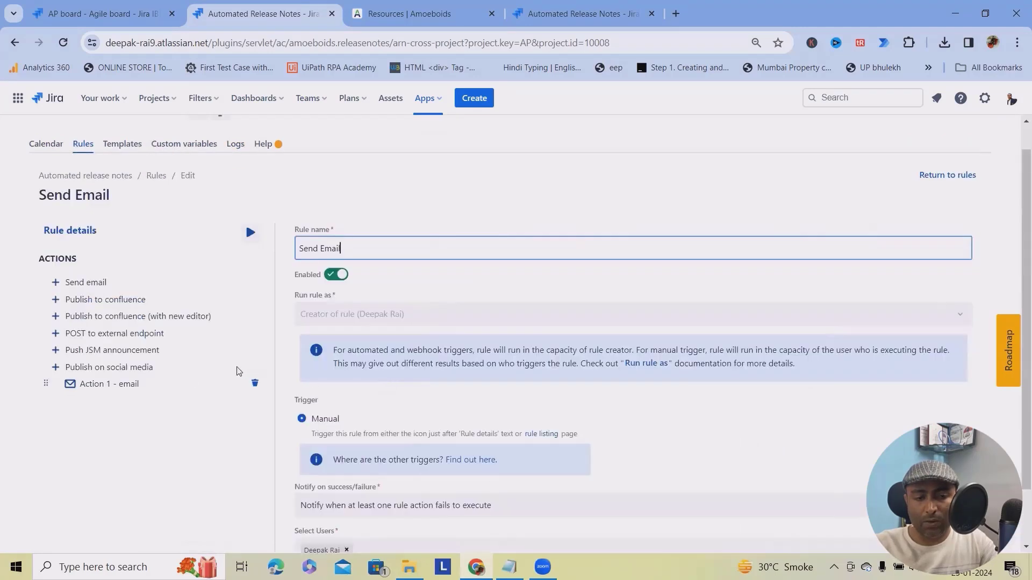
scroll(280, 457, down, 10)
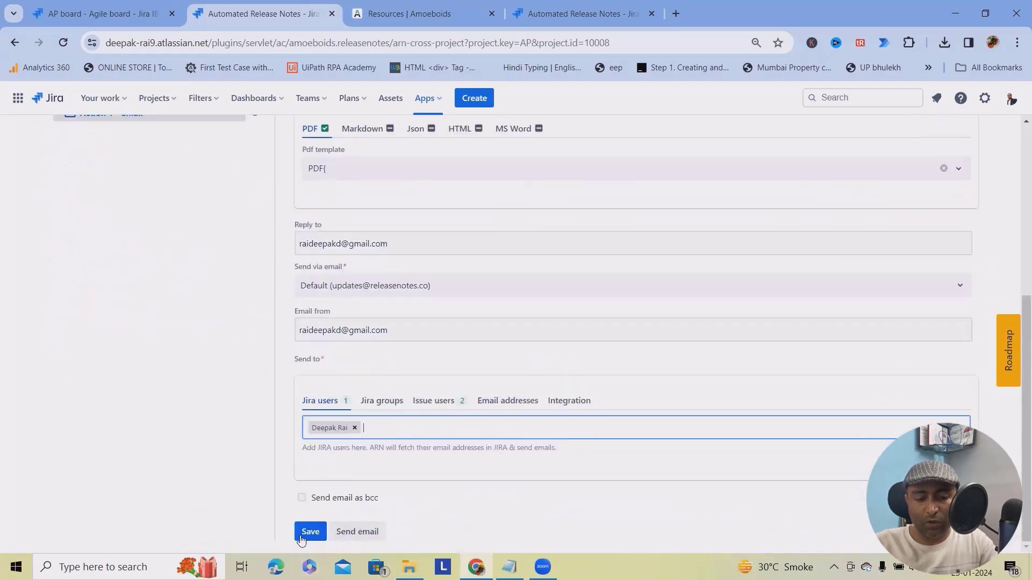
click(307, 535)
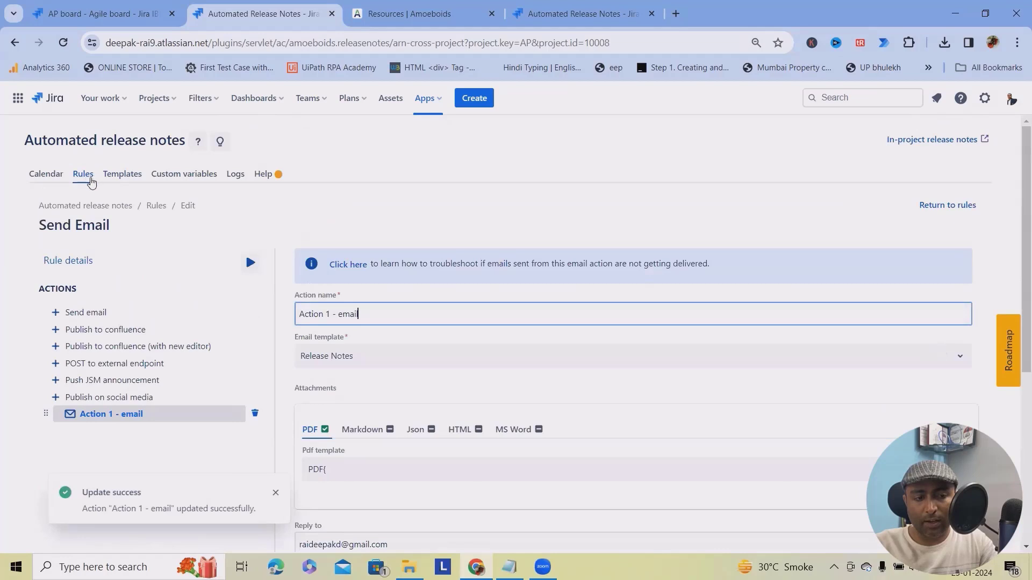
click(948, 206)
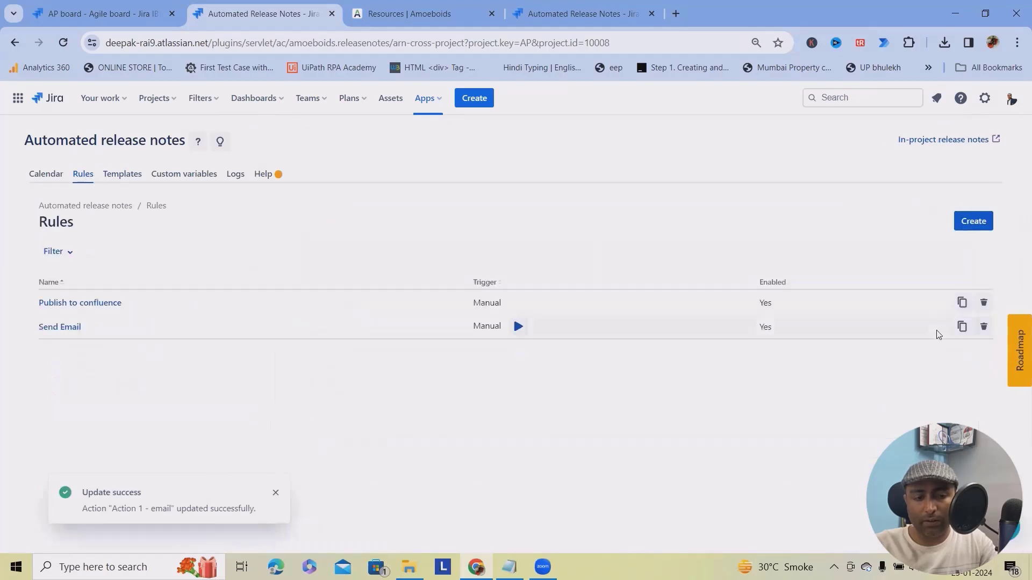
Rerun the Send Email rule for version V1 with released versions included.
click(518, 327)
click(403, 384)
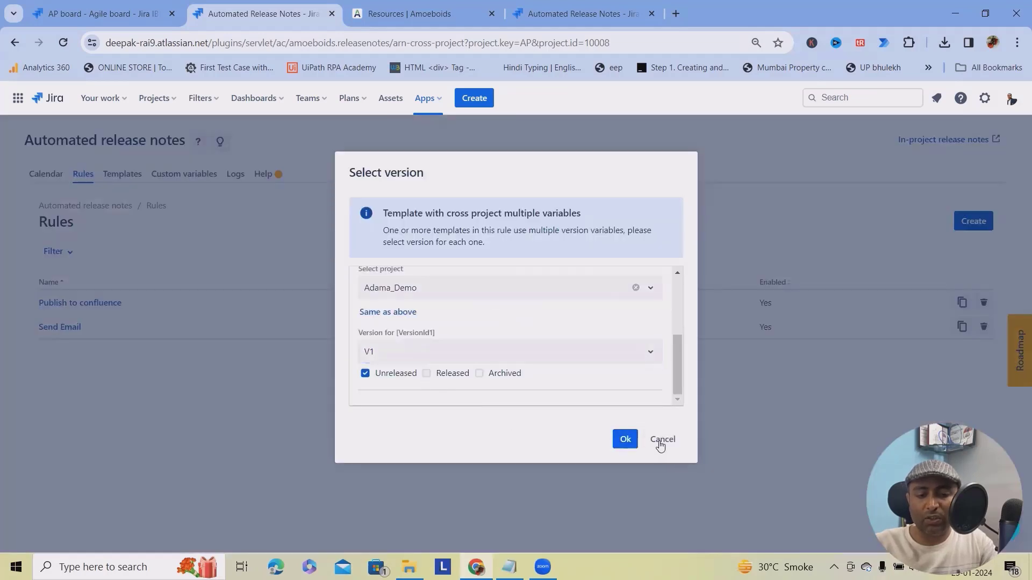
click(427, 373)
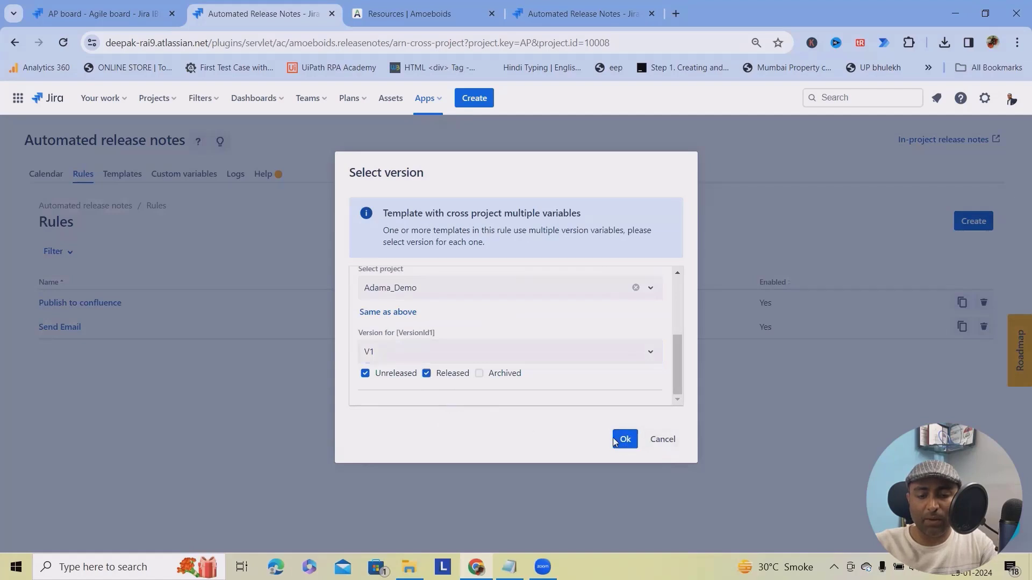
click(624, 442)
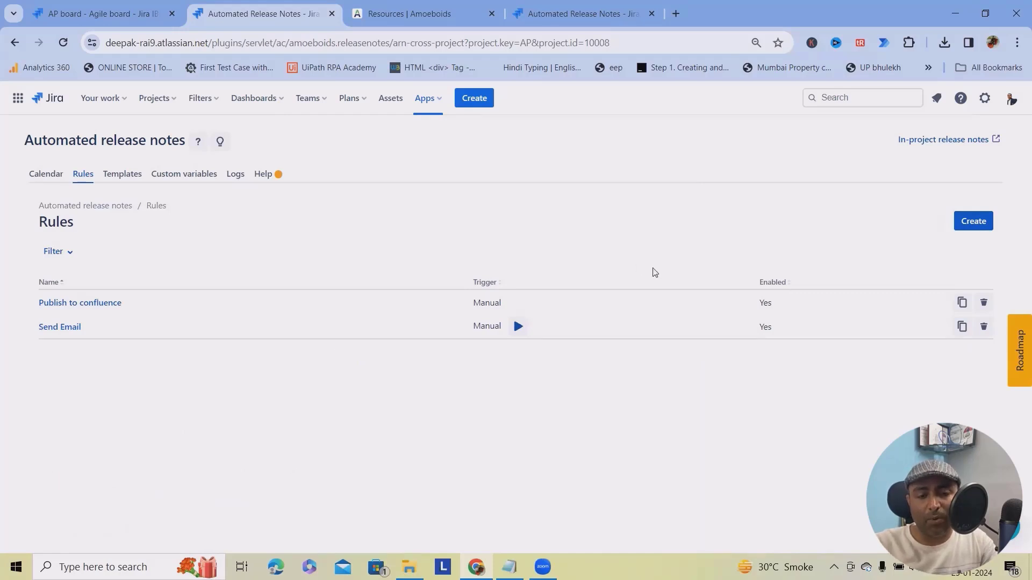
In the logs, check the failure reason and view the successful run's email, then open a new browser tab.
click(235, 173)
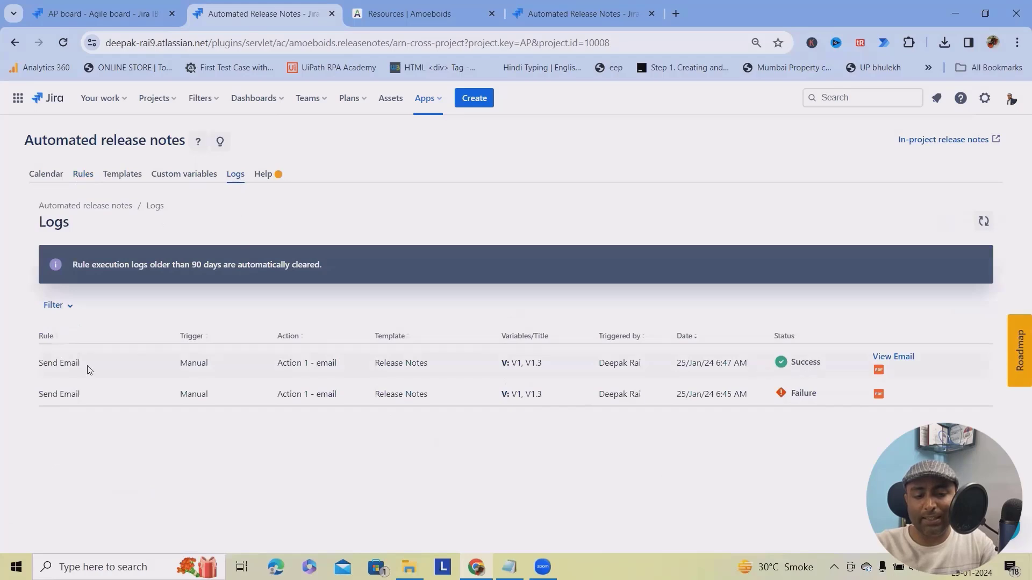
click(798, 395)
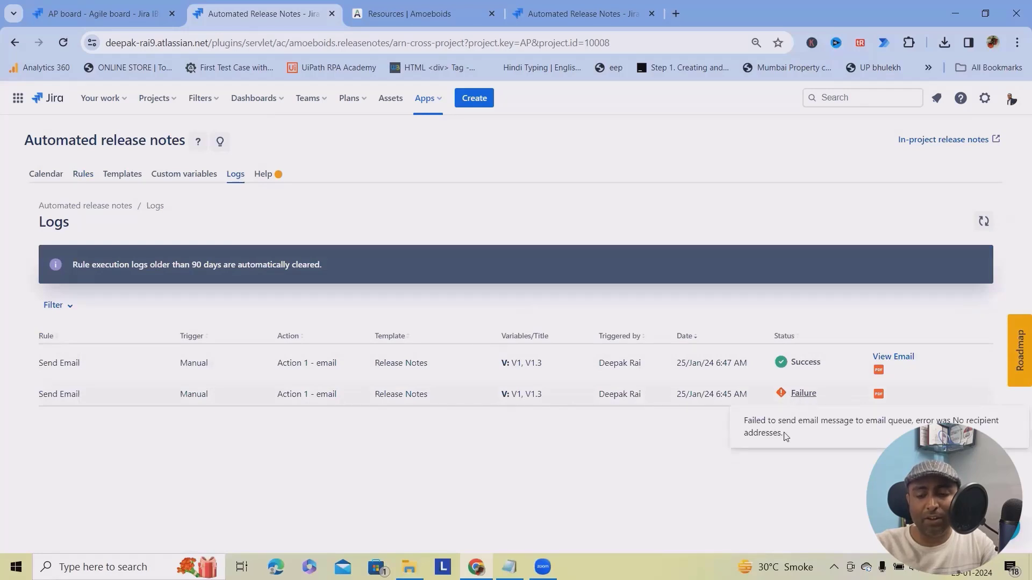
click(895, 357)
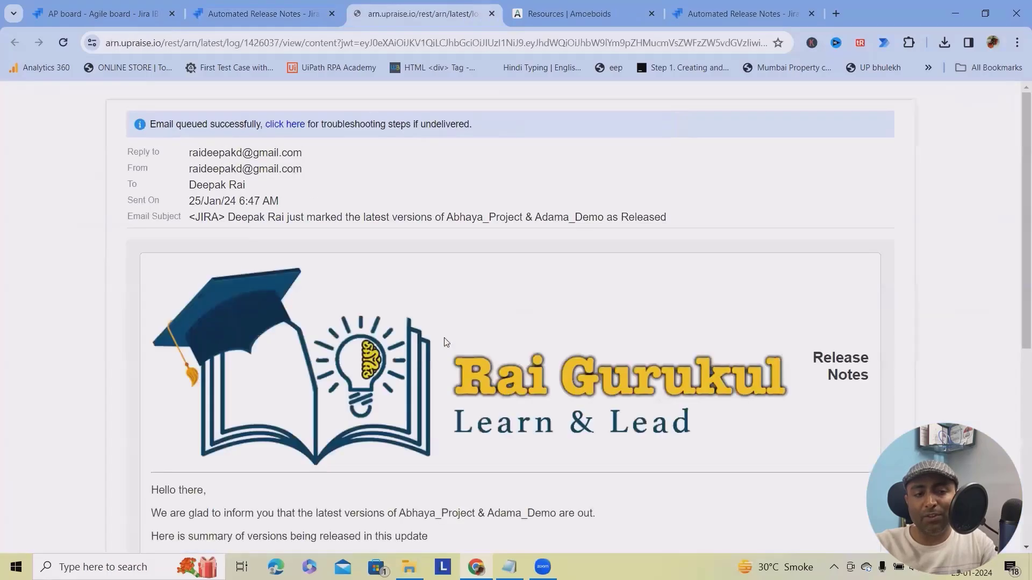
scroll(460, 333, down, 4)
scroll(472, 362, up, 2)
scroll(483, 402, up, 3)
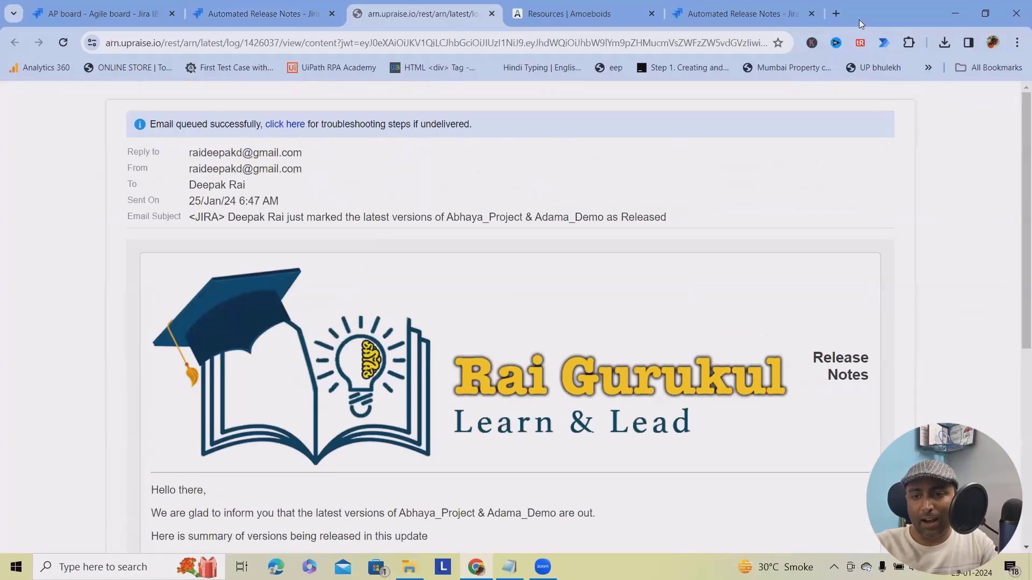
click(836, 13)
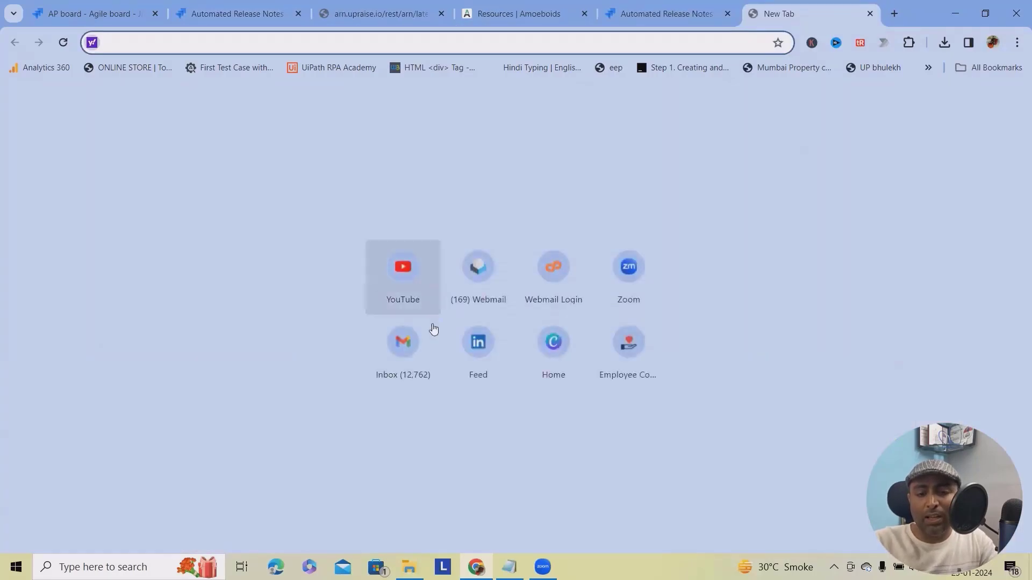
Open the release-notes email in Gmail, preview its PDF attachment, then switch back to the Jira tab.
click(417, 361)
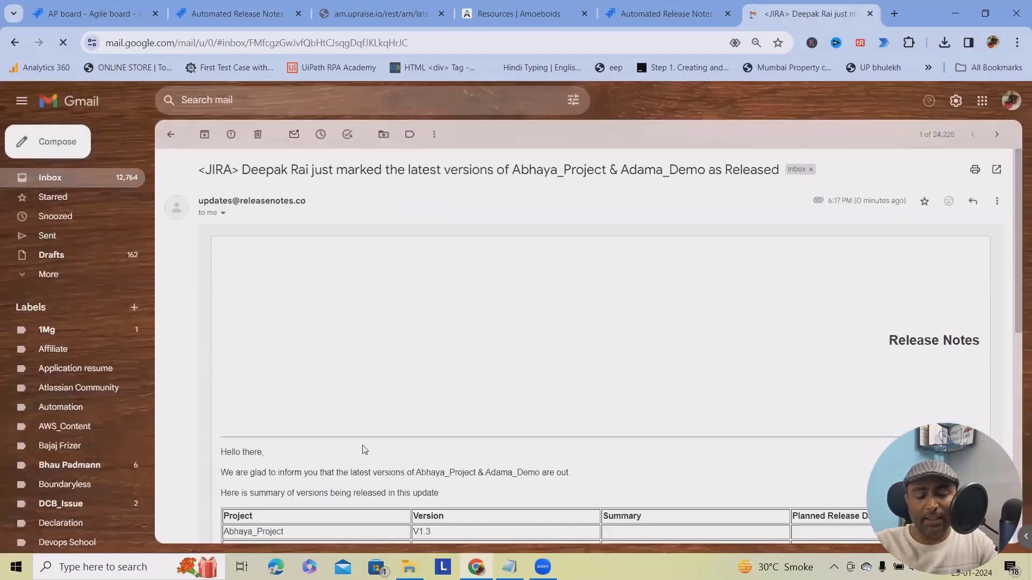
scroll(394, 393, down, 10)
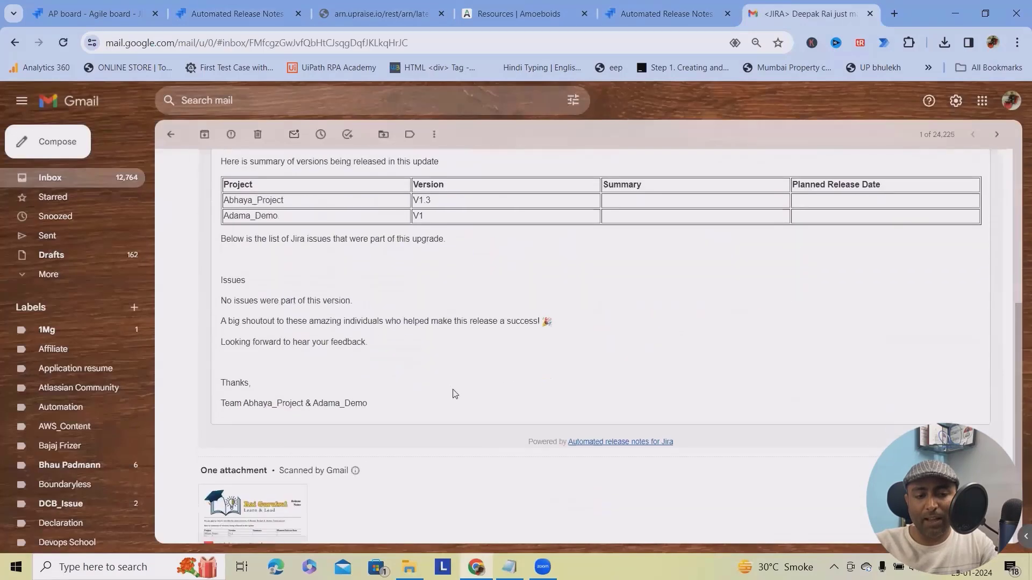
click(250, 395)
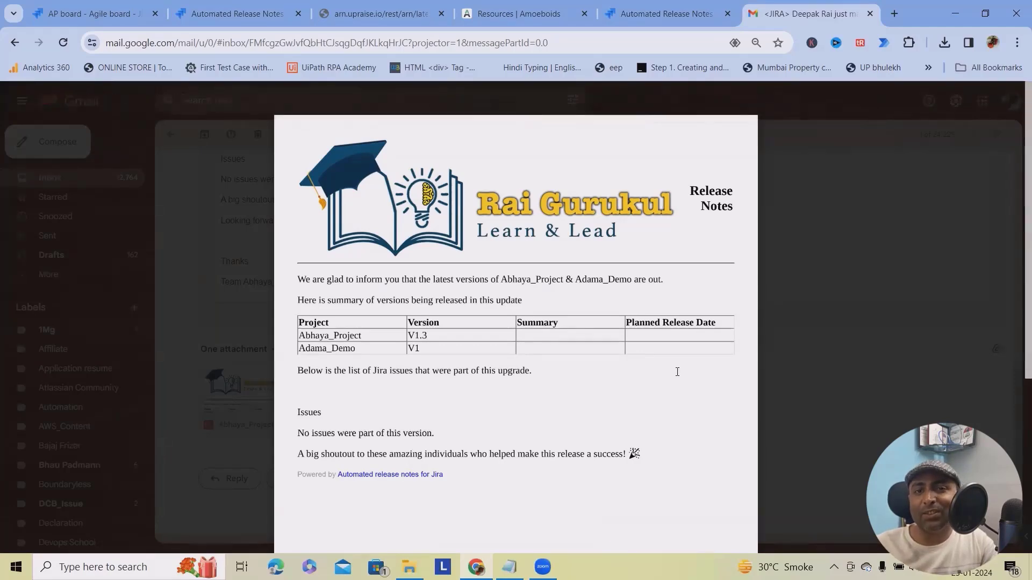
click(18, 102)
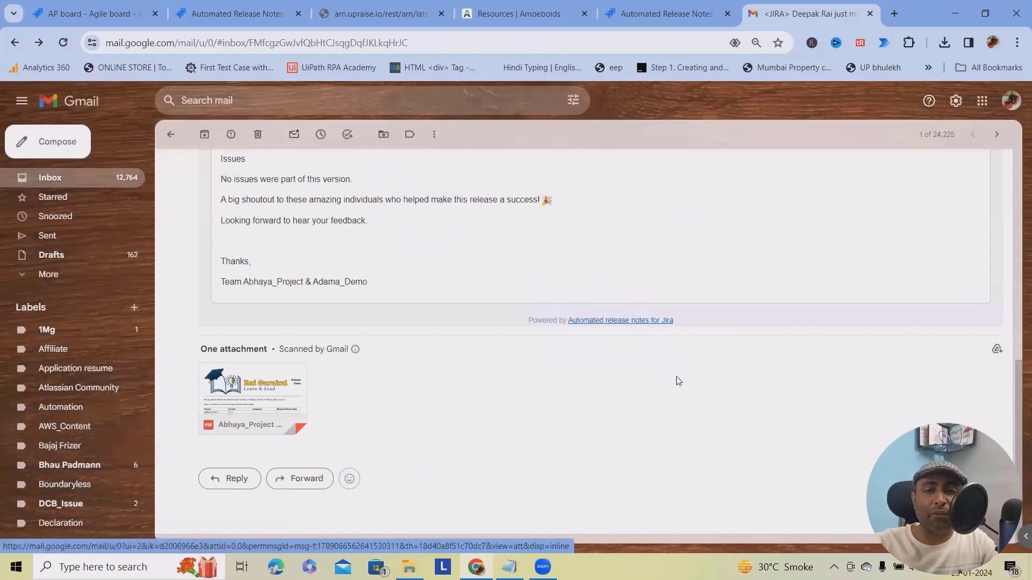
key(ctrl+2)
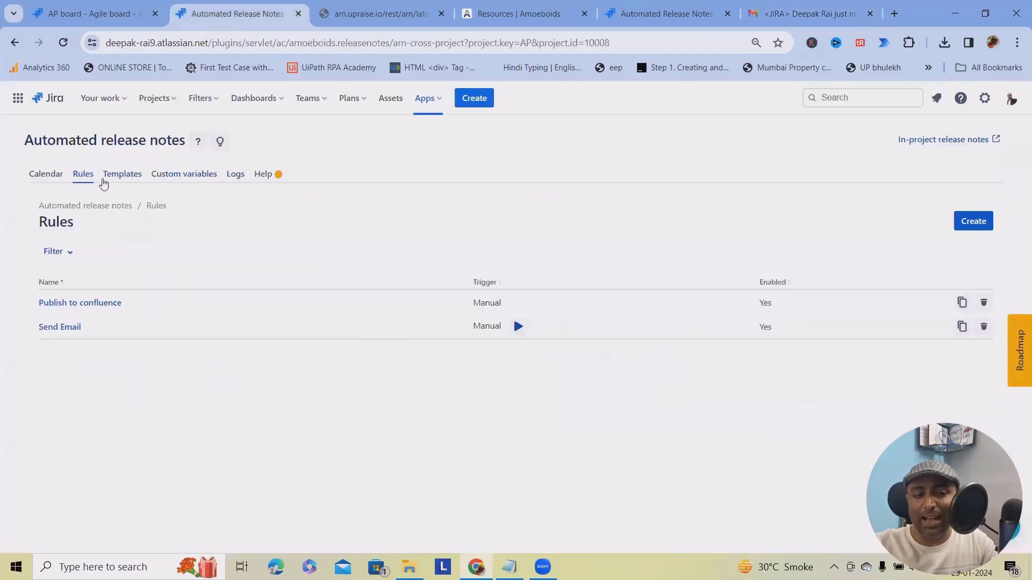
Refresh the execution logs, filter them to Failure status, then reset the filter and refresh.
click(240, 185)
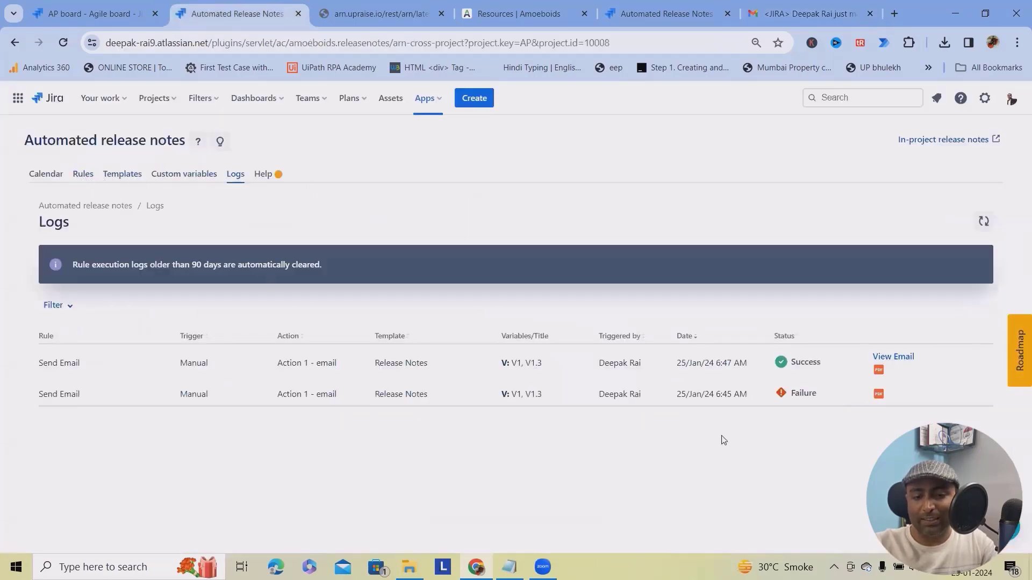
click(983, 221)
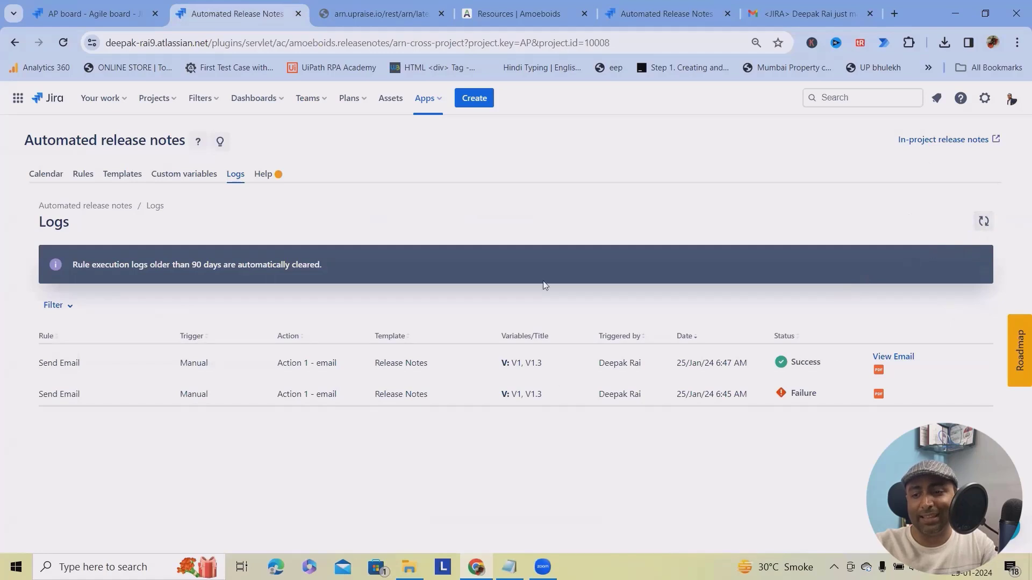
click(53, 305)
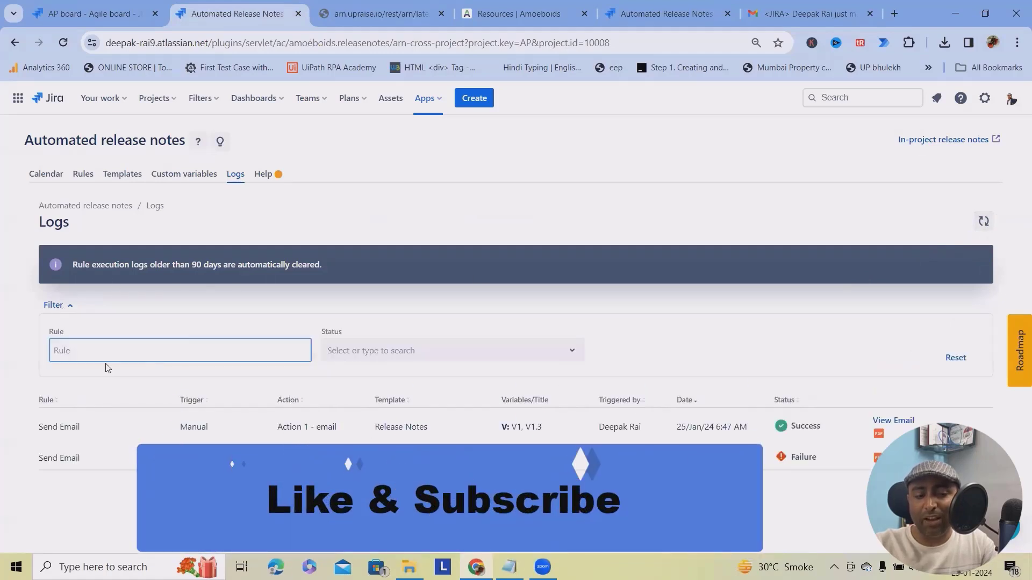
click(438, 356)
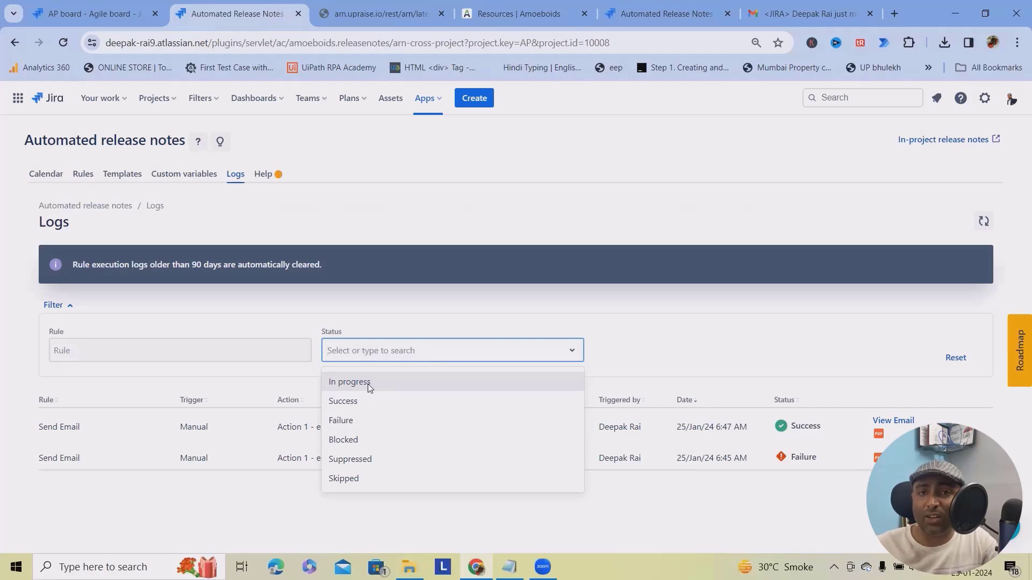
click(378, 416)
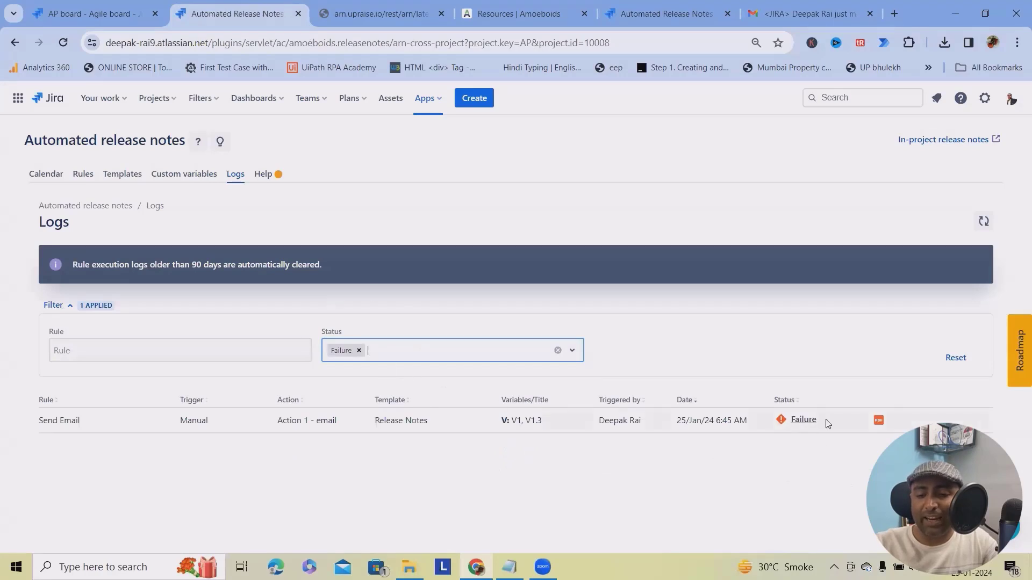
click(955, 359)
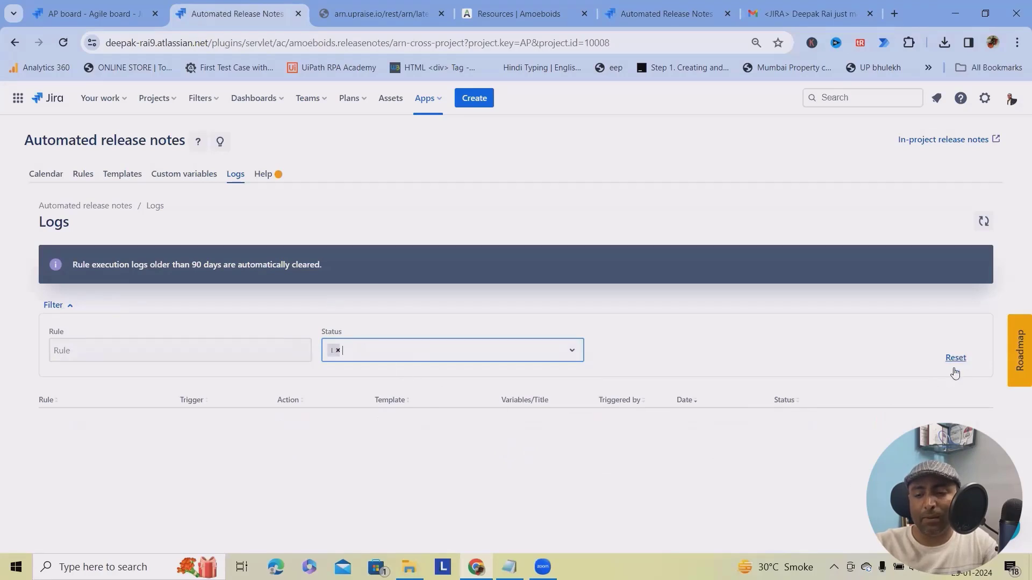
click(983, 221)
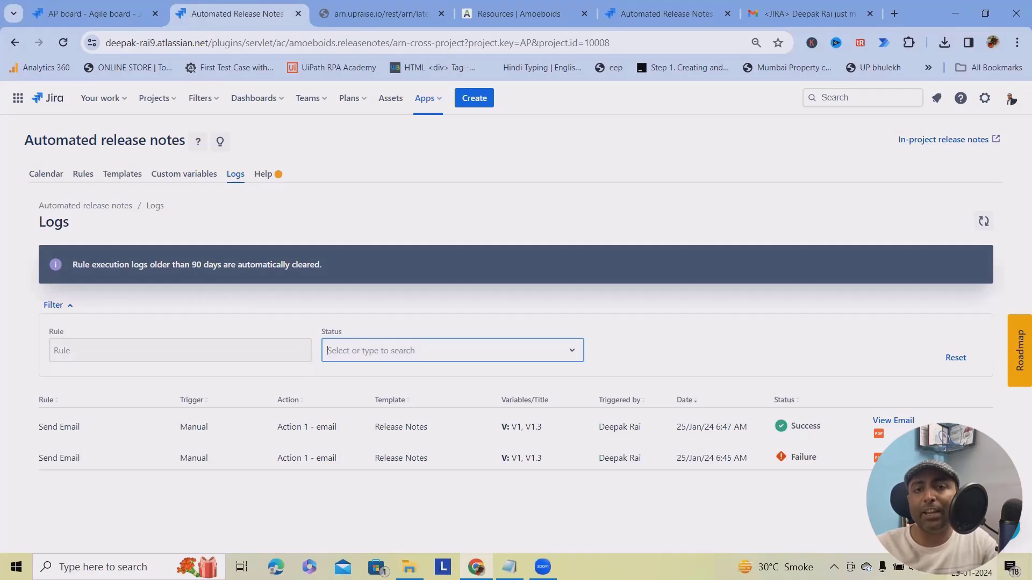
Create the custom variable cv_test as a Date picker with description 'Demo'.
click(183, 176)
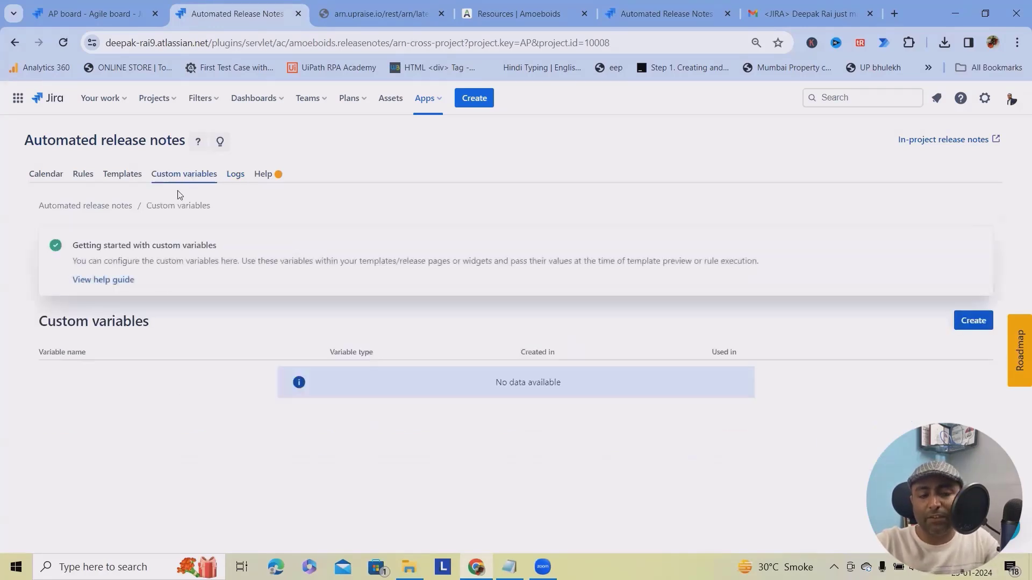
click(973, 320)
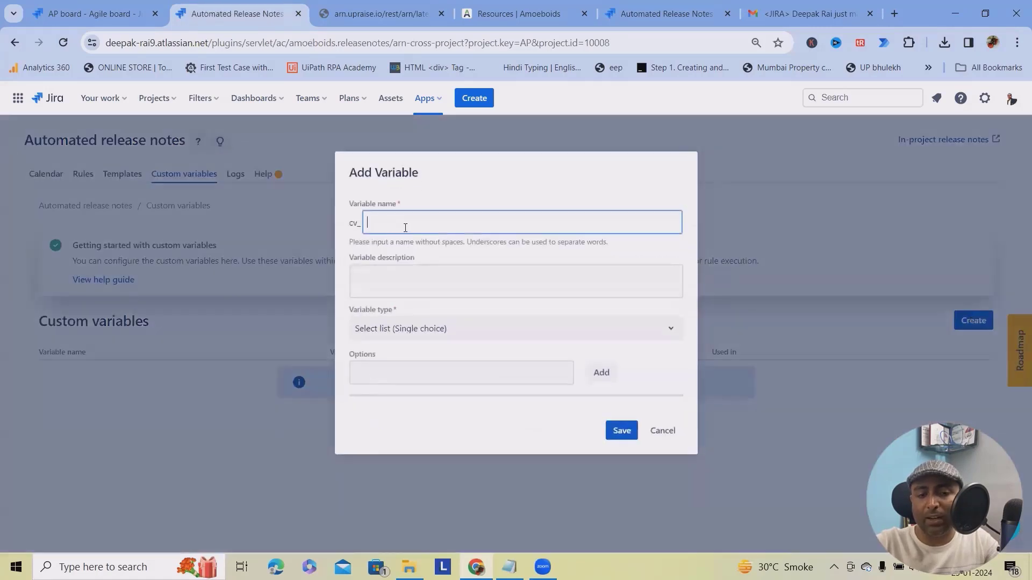
text(test)
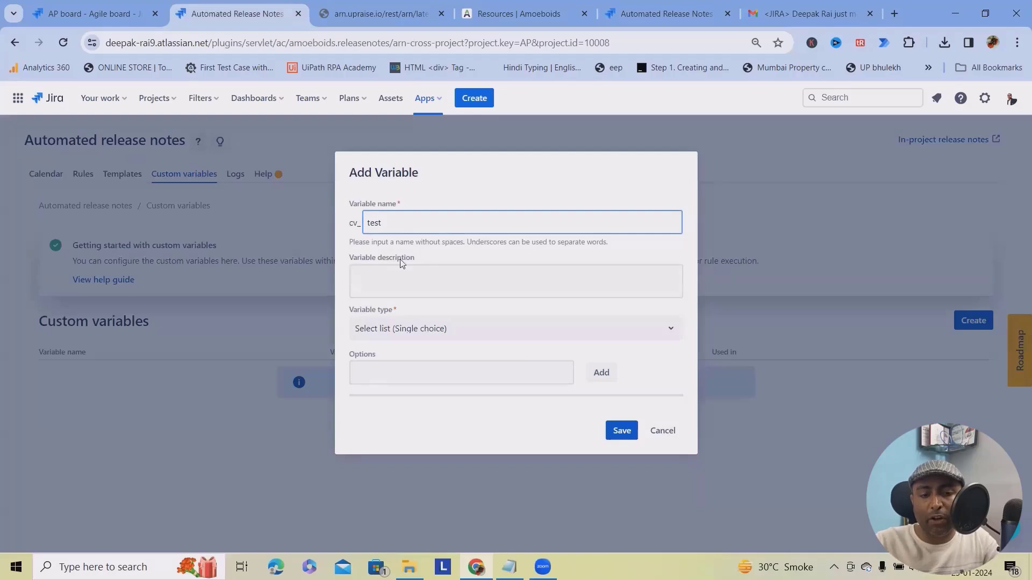
click(400, 269)
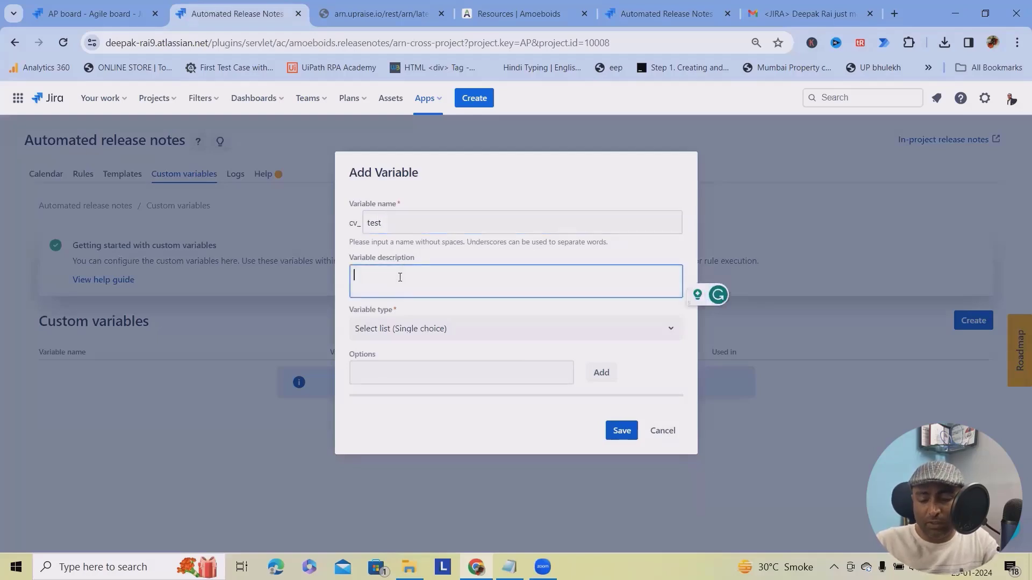
text(Demo)
click(399, 329)
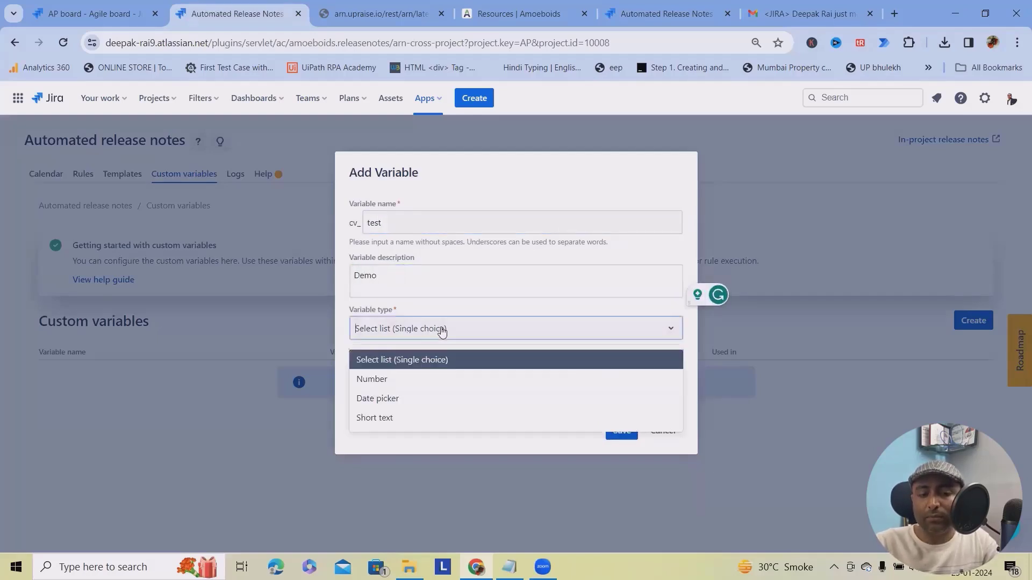
click(387, 403)
click(623, 368)
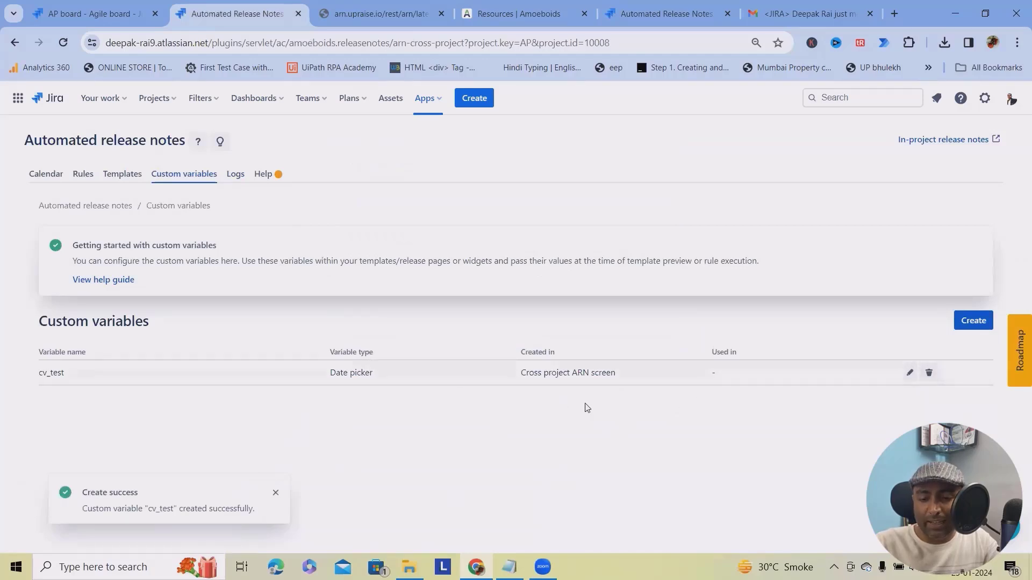
Reopen cv_test and save it again unchanged, then go to the Templates list.
click(909, 373)
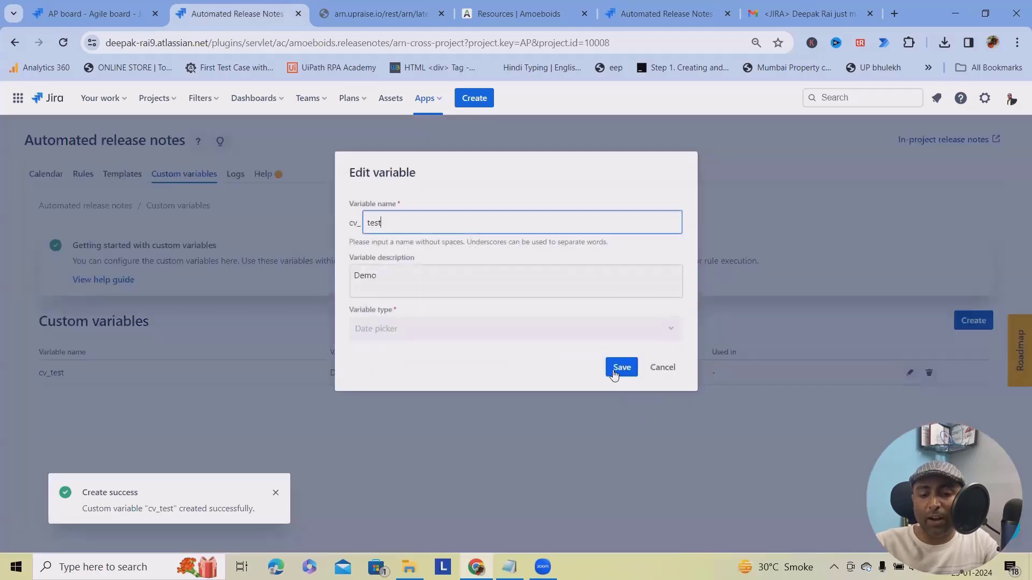
click(622, 367)
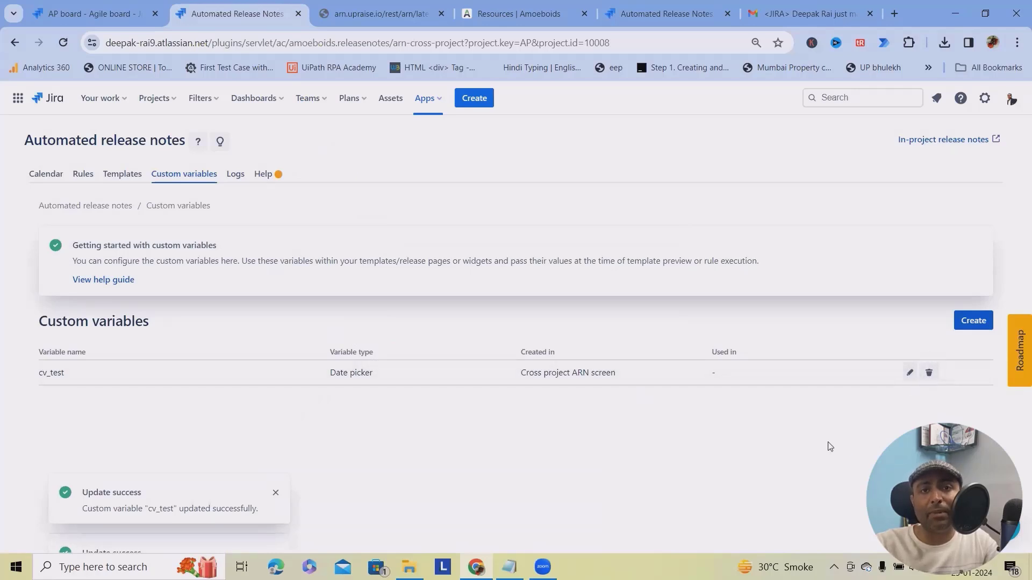
click(119, 183)
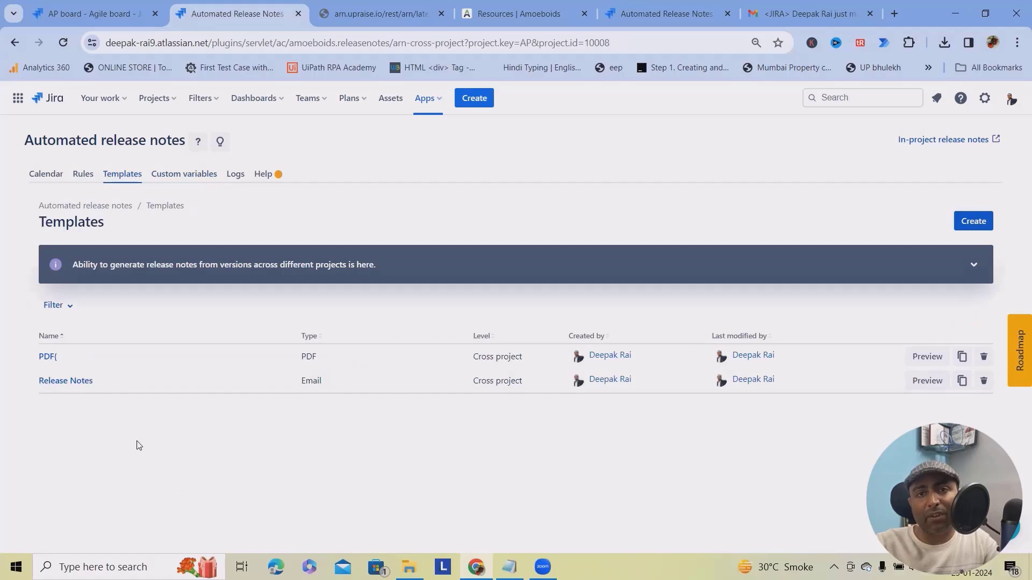
Start a new template, select the Confluence template type, then dismiss the type list.
click(69, 307)
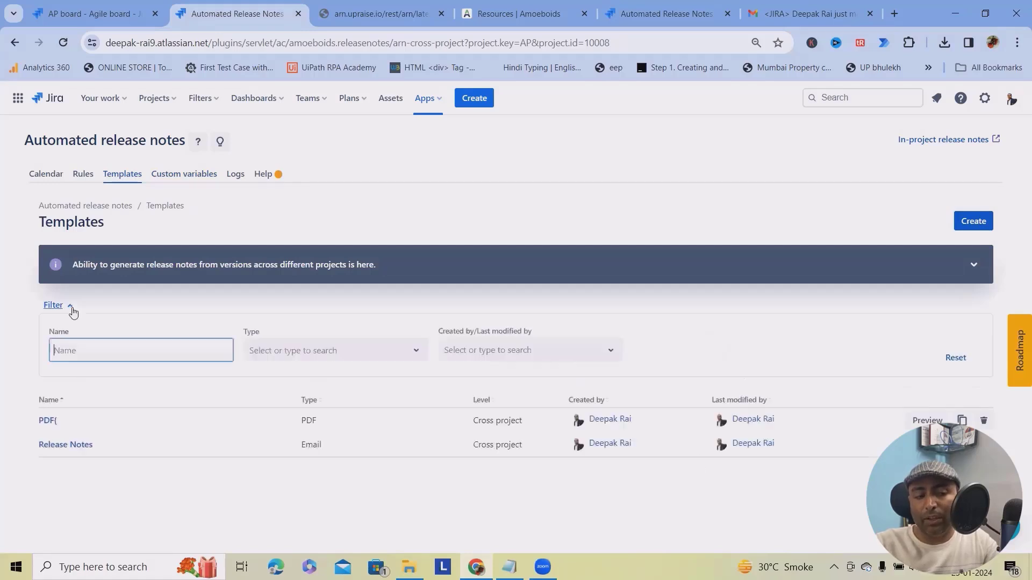
click(972, 222)
click(130, 283)
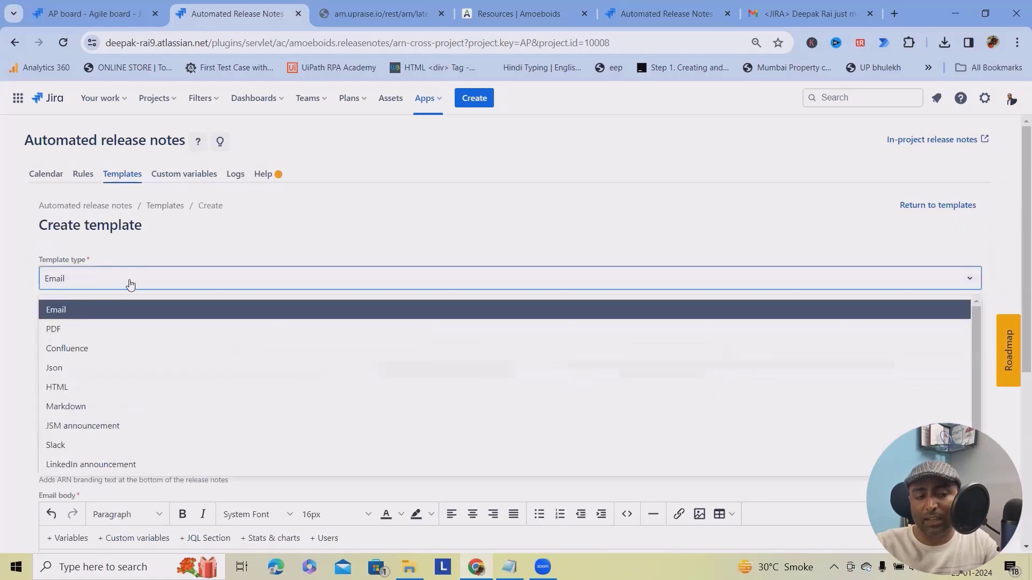
click(88, 350)
click(97, 278)
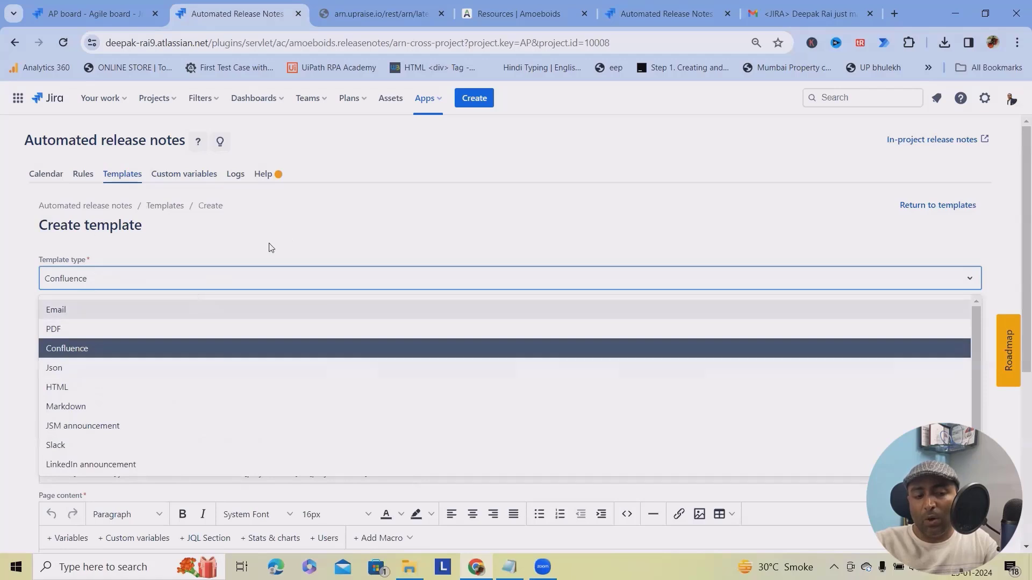
click(334, 234)
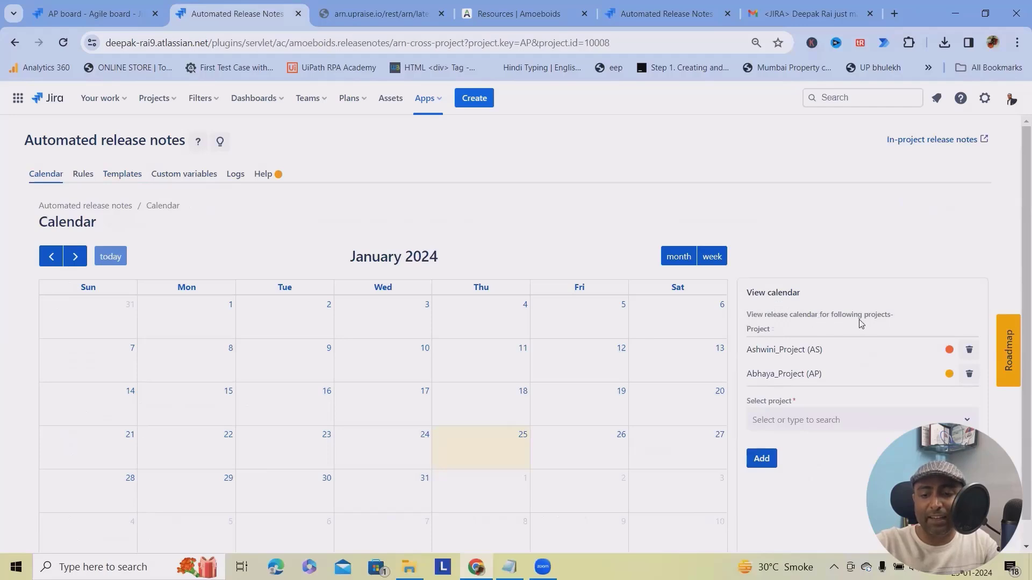
Add Adama_Demo to the release calendar's projects.
click(813, 422)
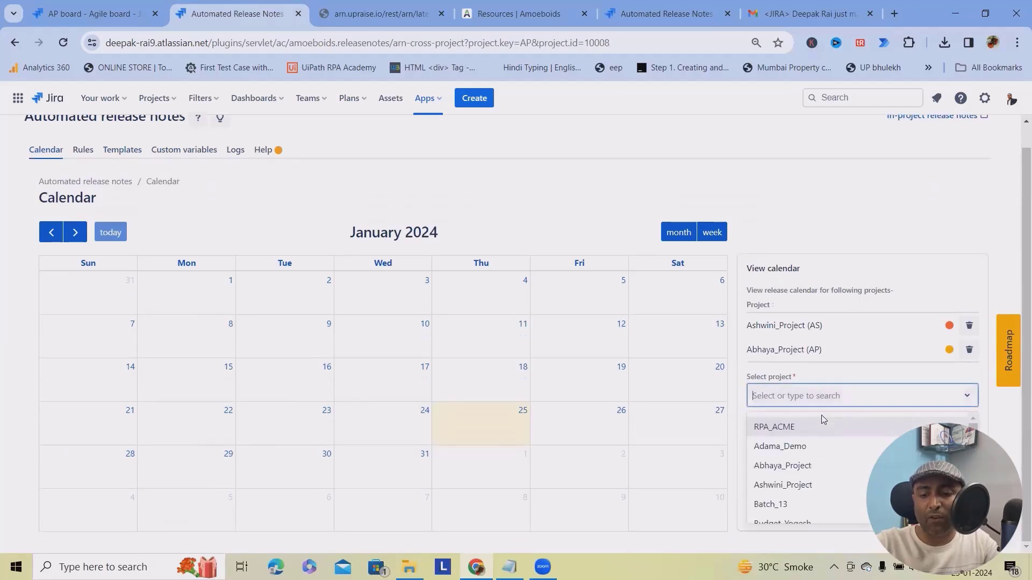
click(806, 449)
click(762, 434)
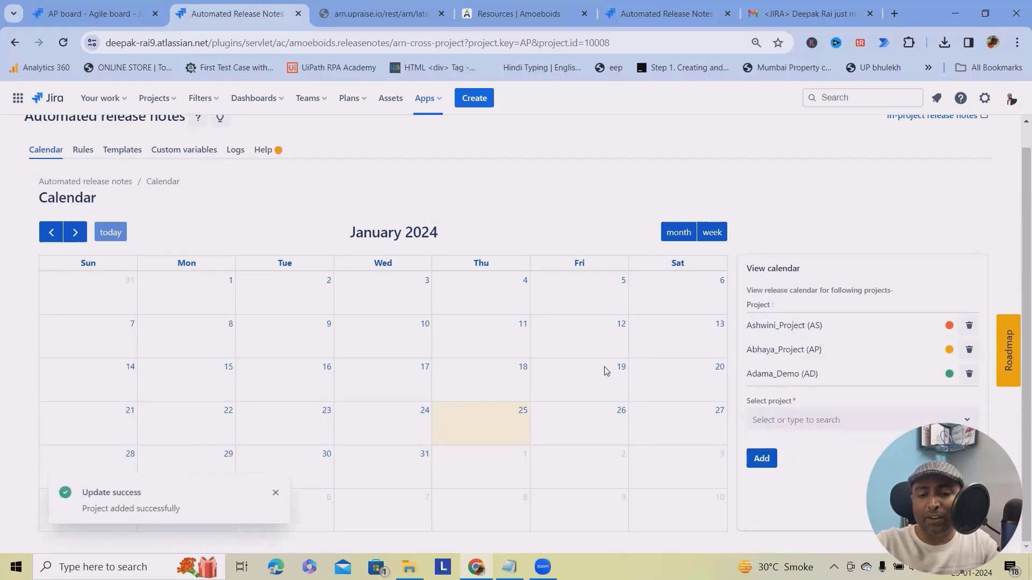
Toggle the calendar between week and month view, then show February 2024.
click(713, 233)
click(678, 236)
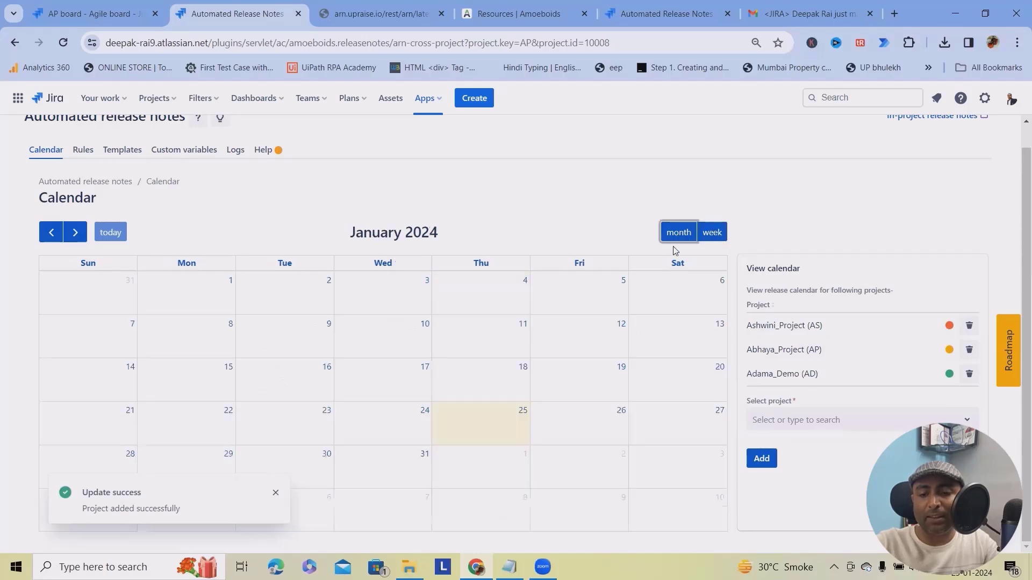
click(76, 235)
click(51, 241)
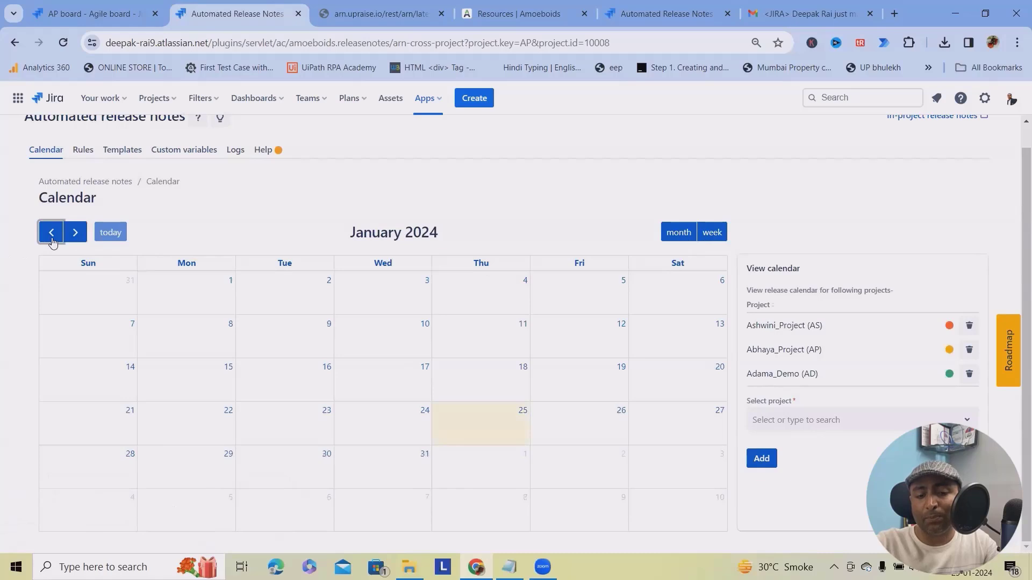
click(75, 235)
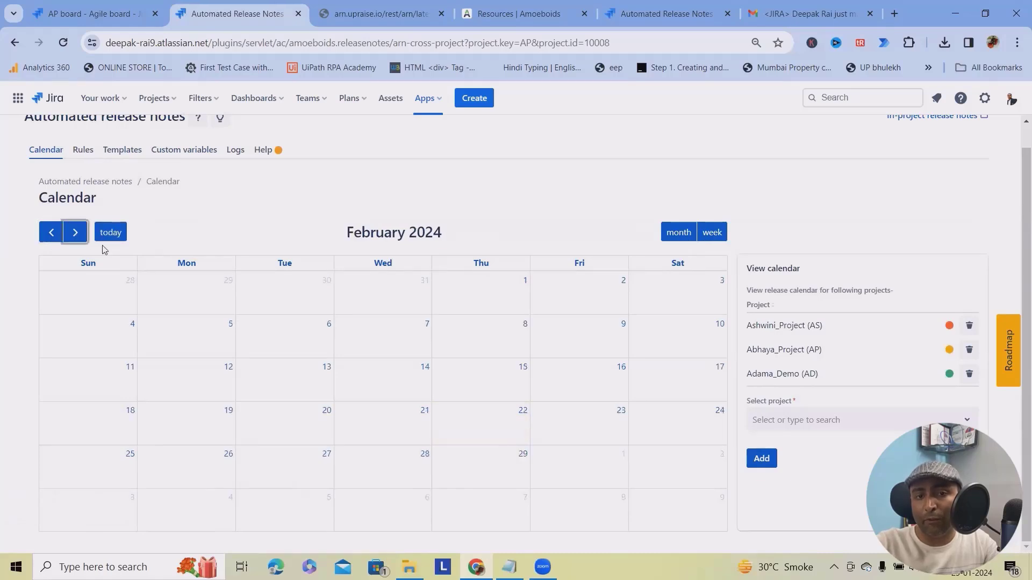
scroll(355, 369, up, 1)
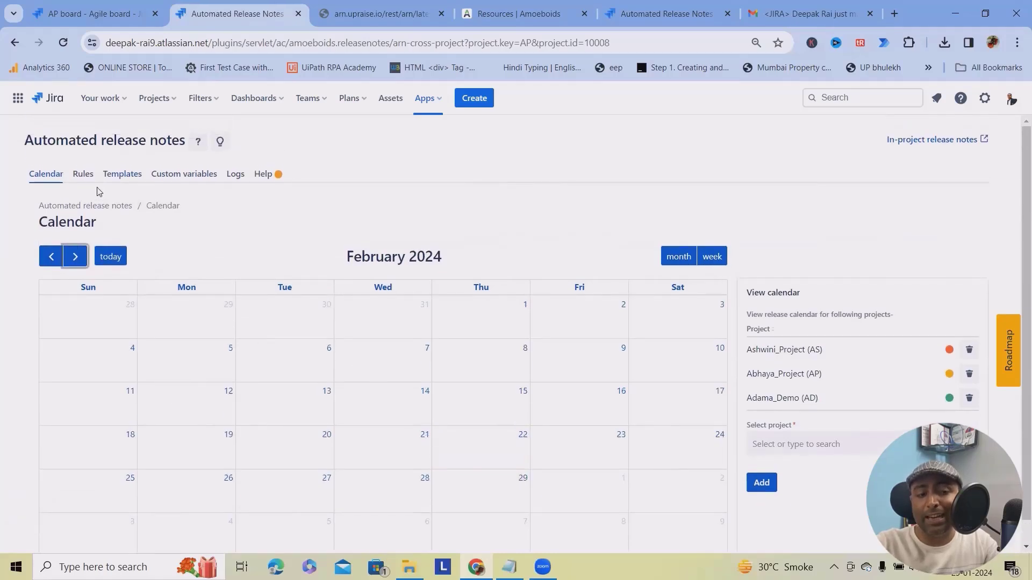
Look over the Automated Release Notes Help page.
click(264, 179)
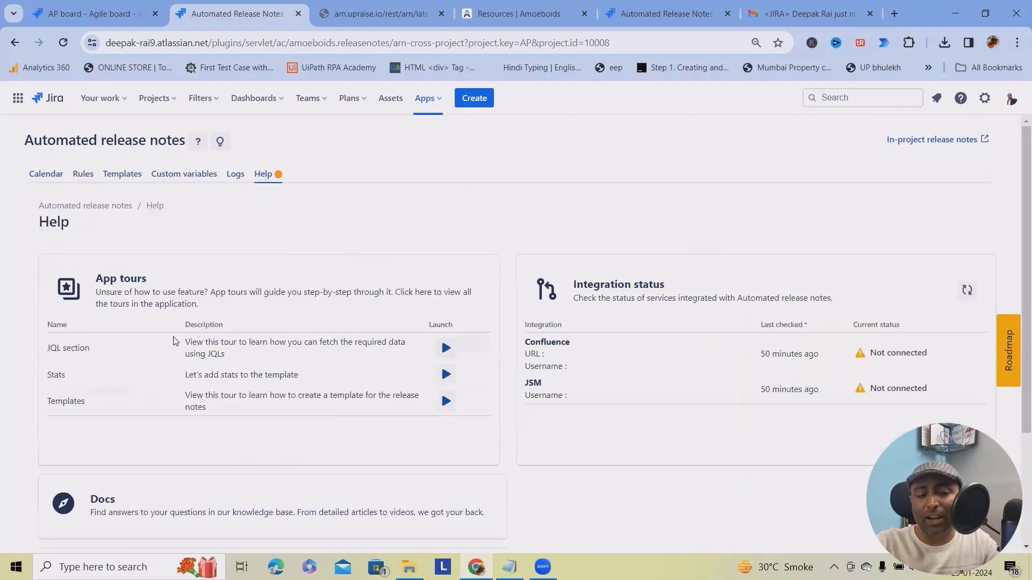
scroll(188, 355, down, 3)
scroll(194, 422, up, 3)
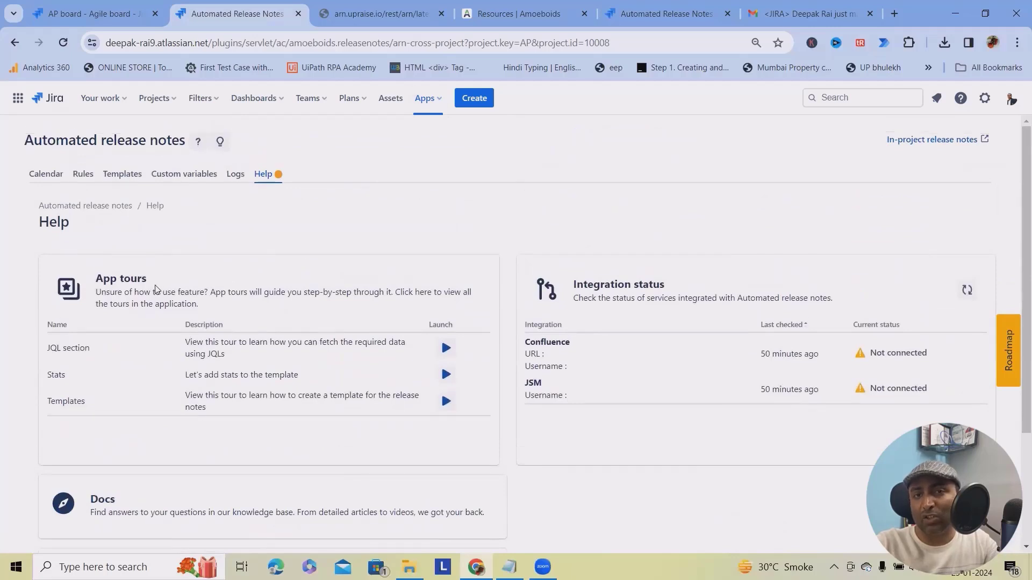
Back on the AP board, open Automated release notes from Abhaya_Project's Apps sidebar.
key(ctrl+shift+Tab)
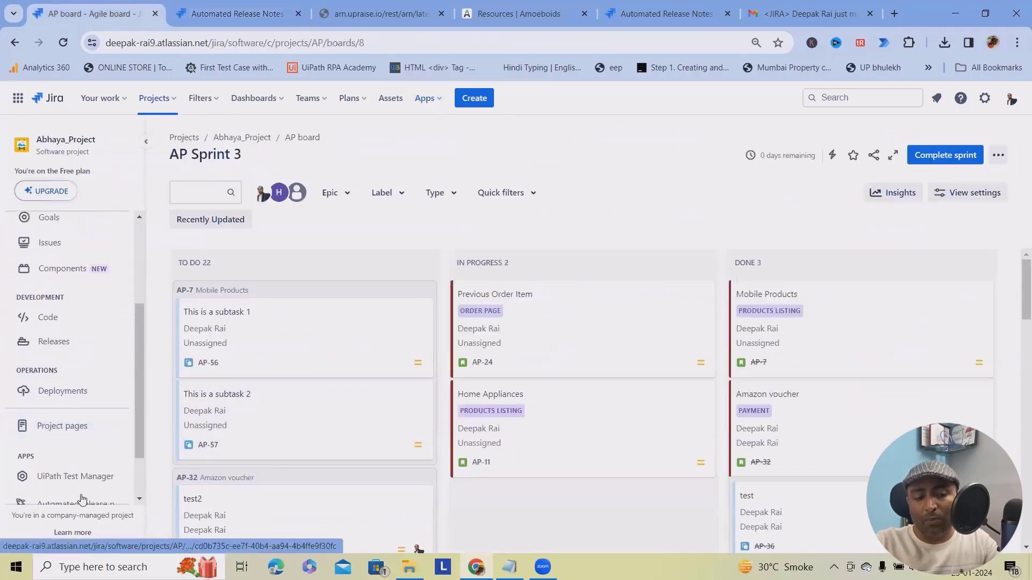
scroll(79, 447, down, 2)
scroll(79, 448, up, 3)
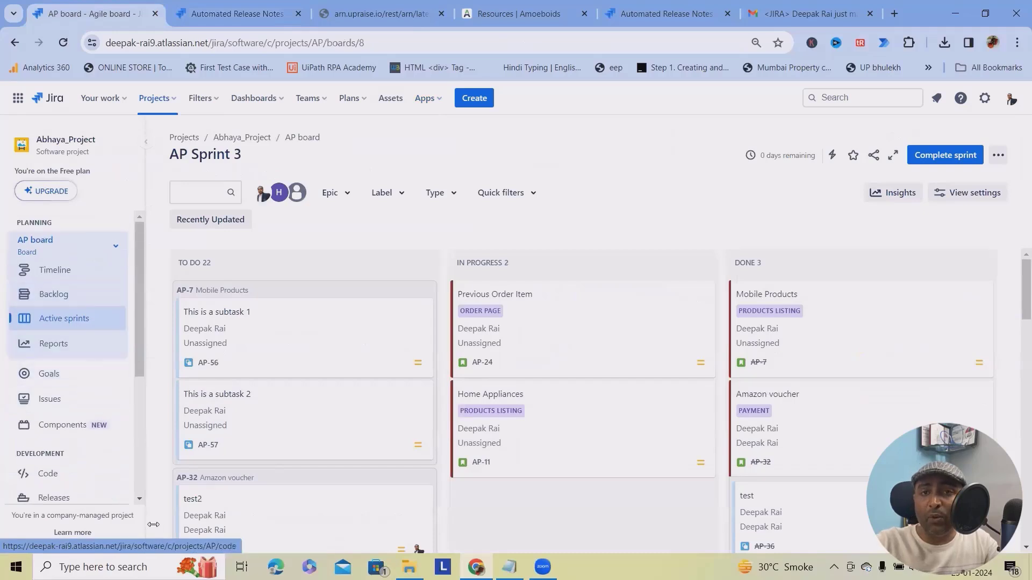
scroll(67, 500, down, 3)
click(74, 437)
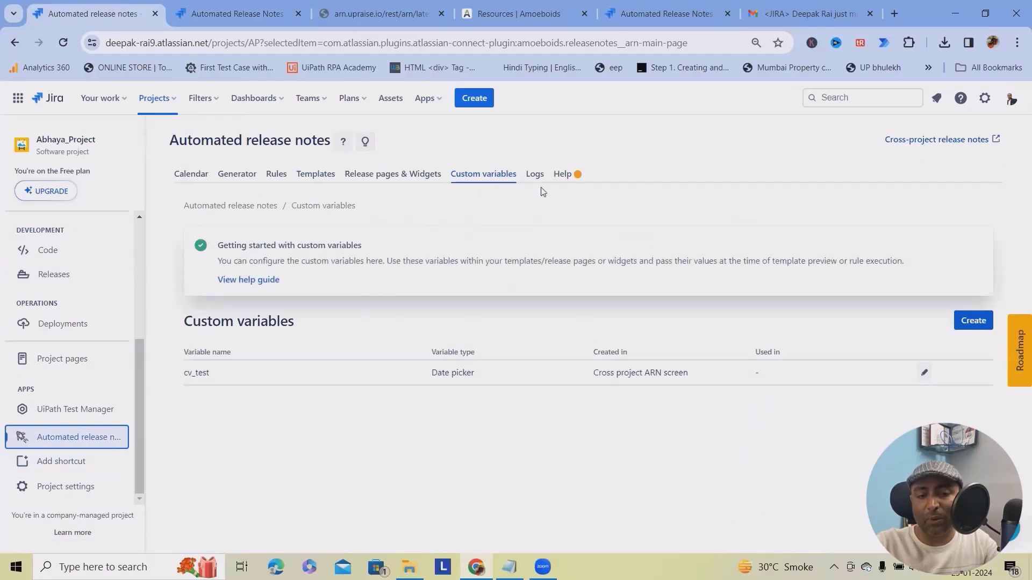
Open the Generator page and switch the AI instructions to Custom prompt.
click(232, 177)
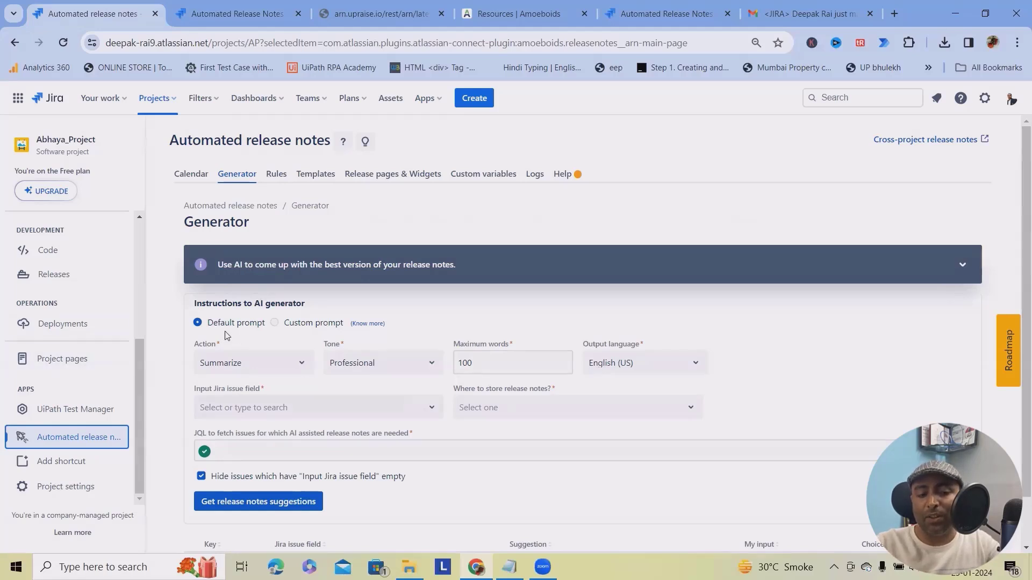
click(276, 323)
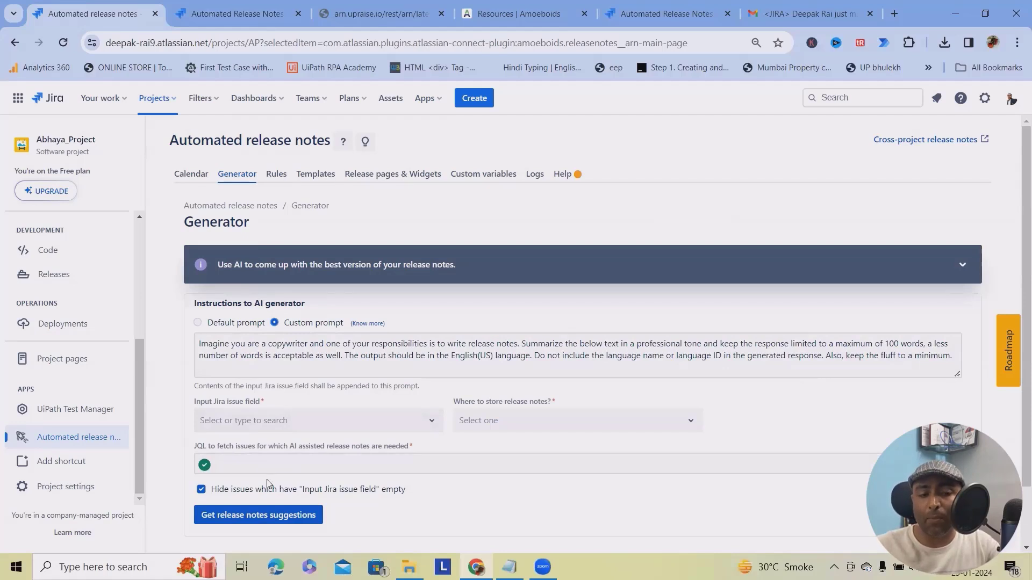
Browse the project's release Calendar, notification Rules and Templates pages.
click(191, 174)
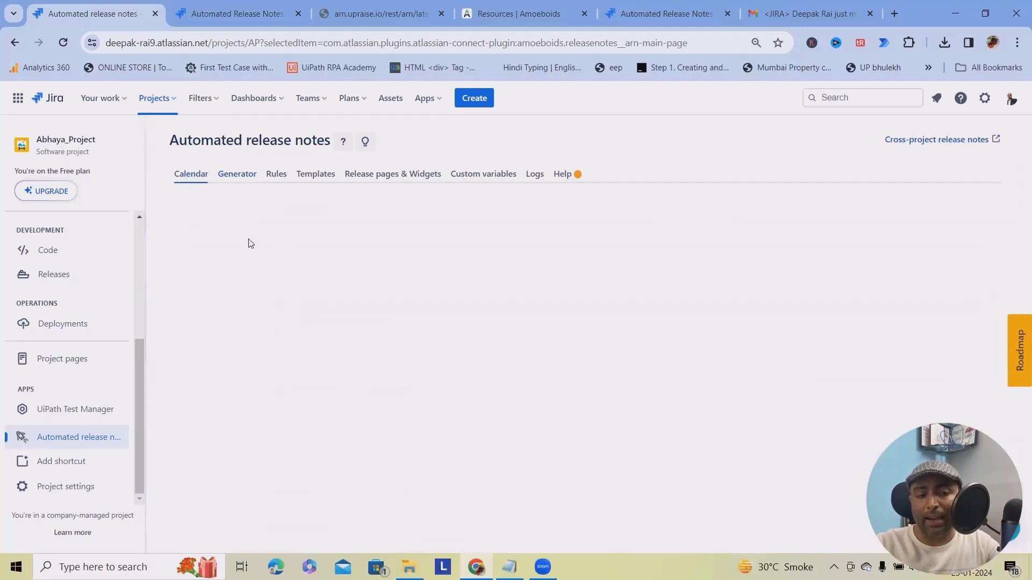
click(276, 175)
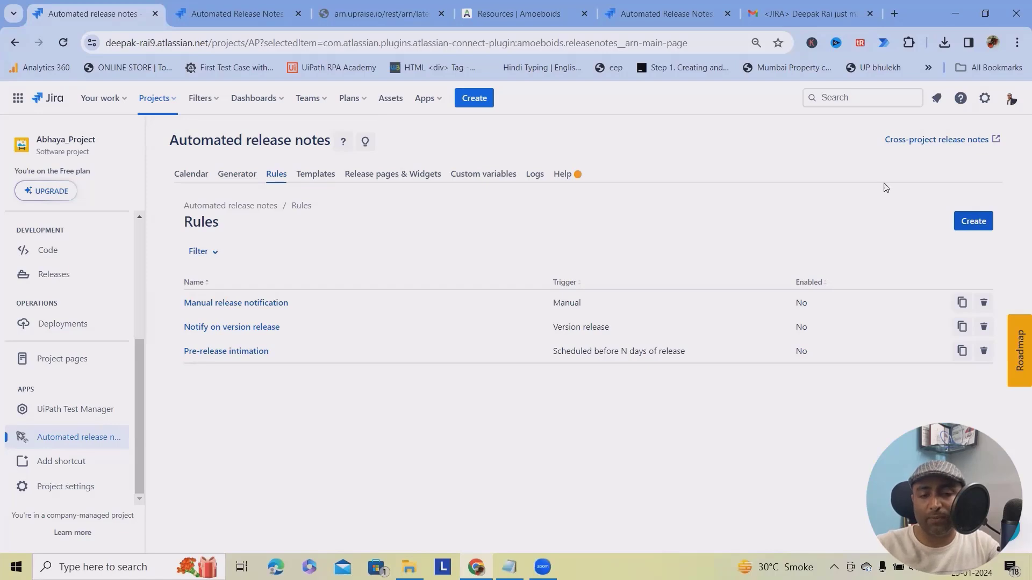
click(315, 174)
scroll(524, 468, down, 1)
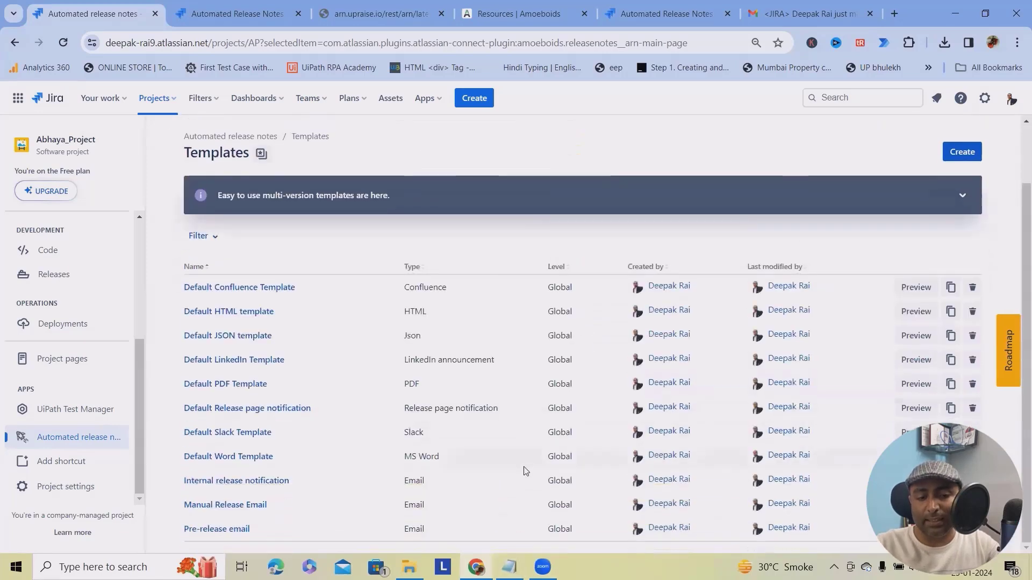
scroll(526, 471, up, 1)
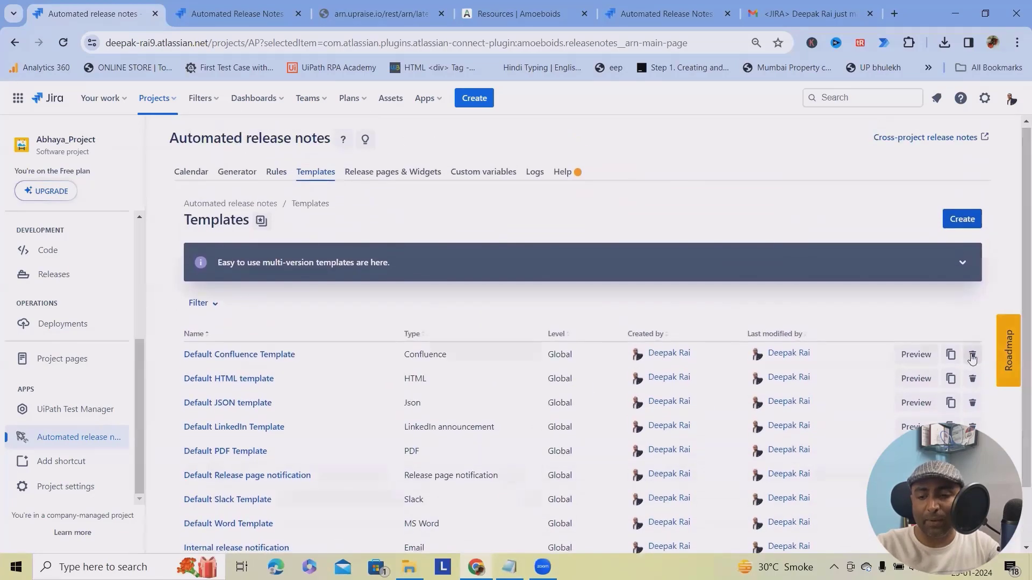
Preview the Default Confluence Template, then go to Release pages & Widgets.
click(915, 359)
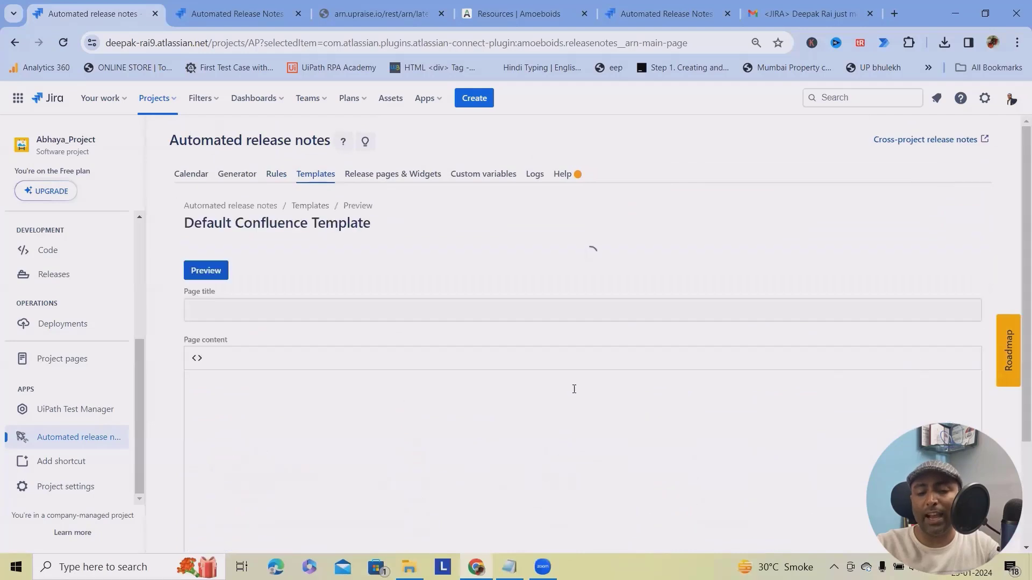
scroll(477, 421, down, 3)
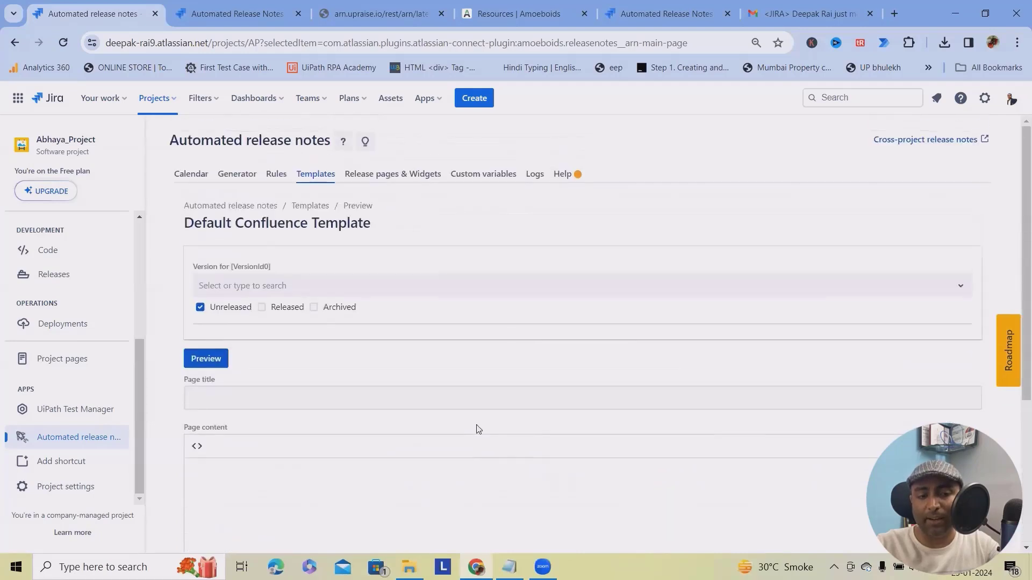
scroll(477, 428, down, 4)
scroll(509, 431, up, 4)
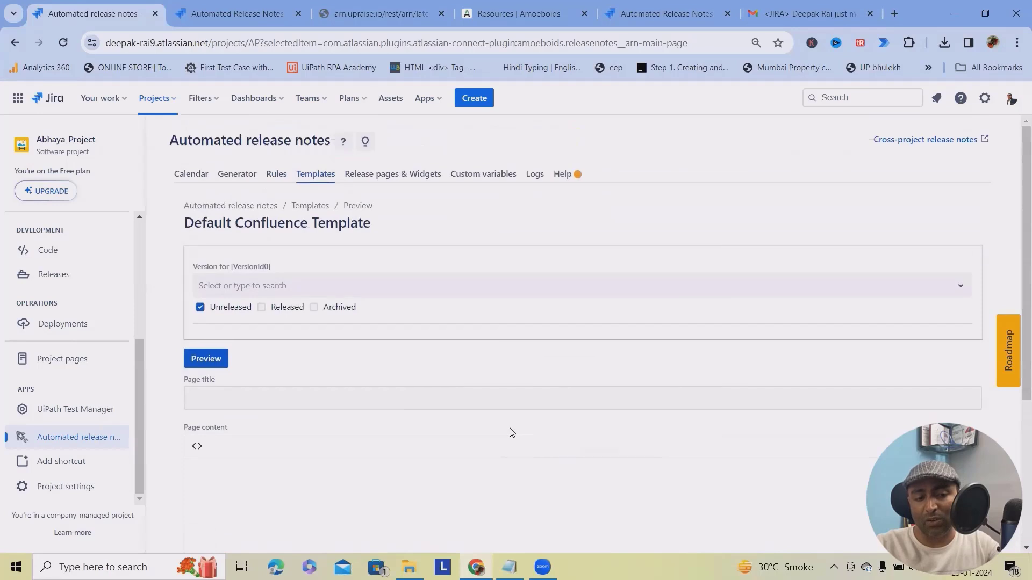
click(385, 176)
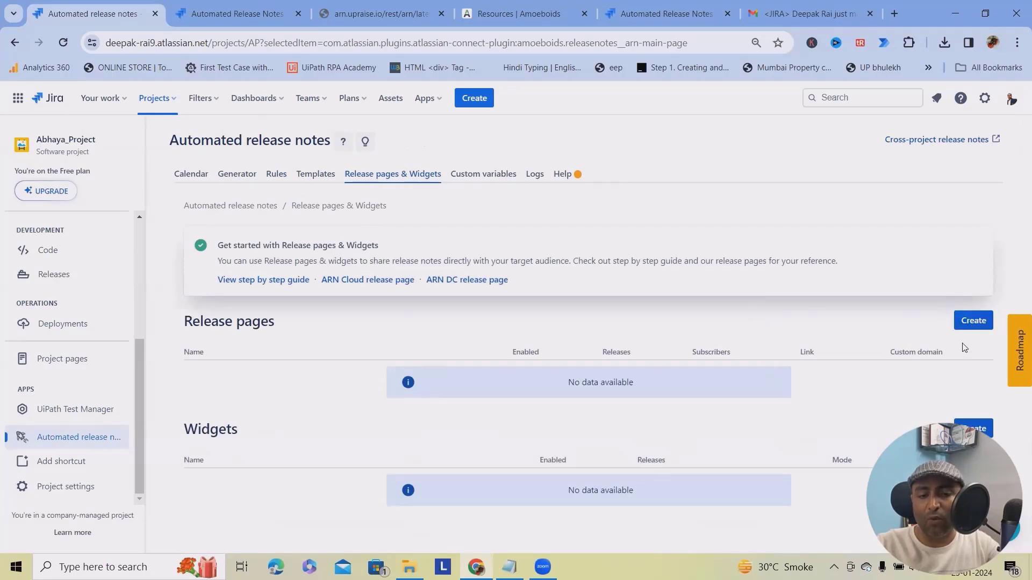
Create a release page named 'Project A' with the description 'Demo'.
click(973, 321)
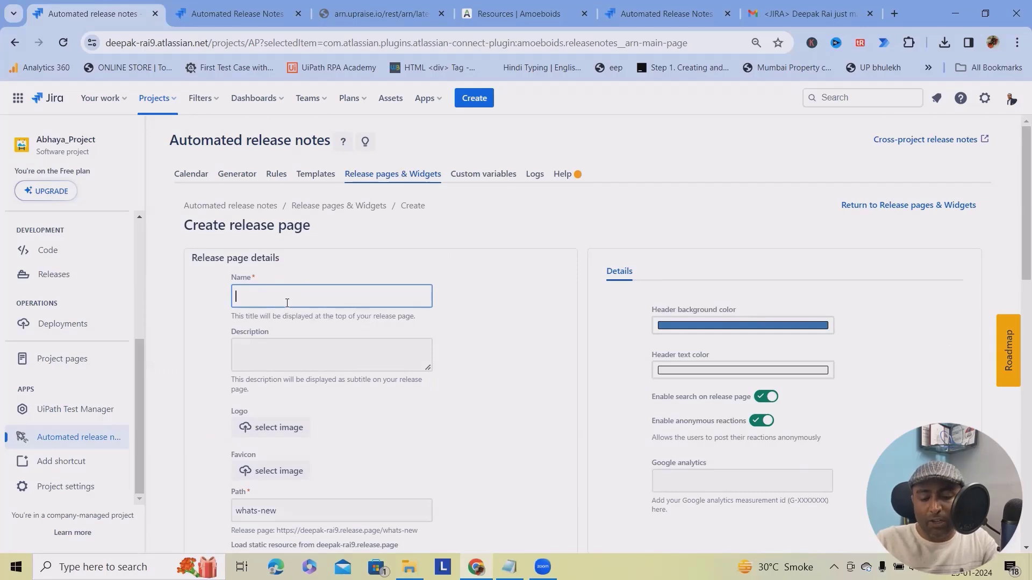
text(Project A)
click(308, 343)
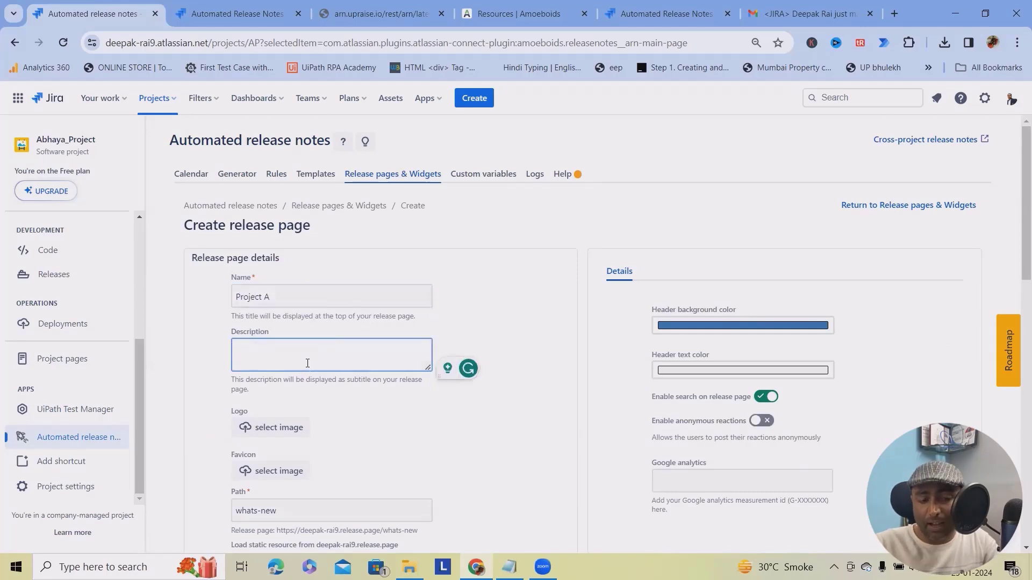
text(Demo)
scroll(308, 363, down, 4)
scroll(273, 356, up, 3)
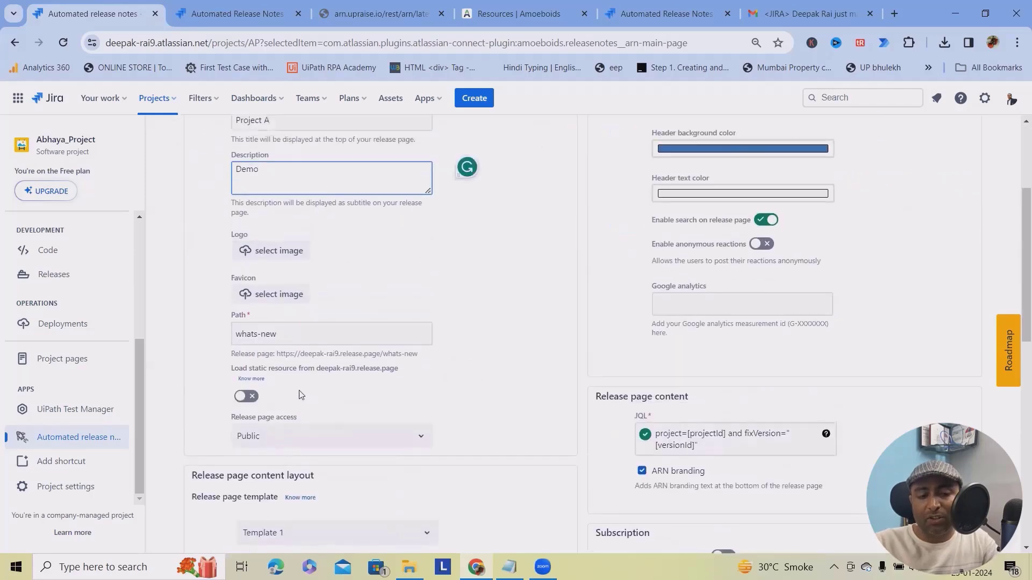
Set the release page logo to the Learn & Lead image.
click(273, 356)
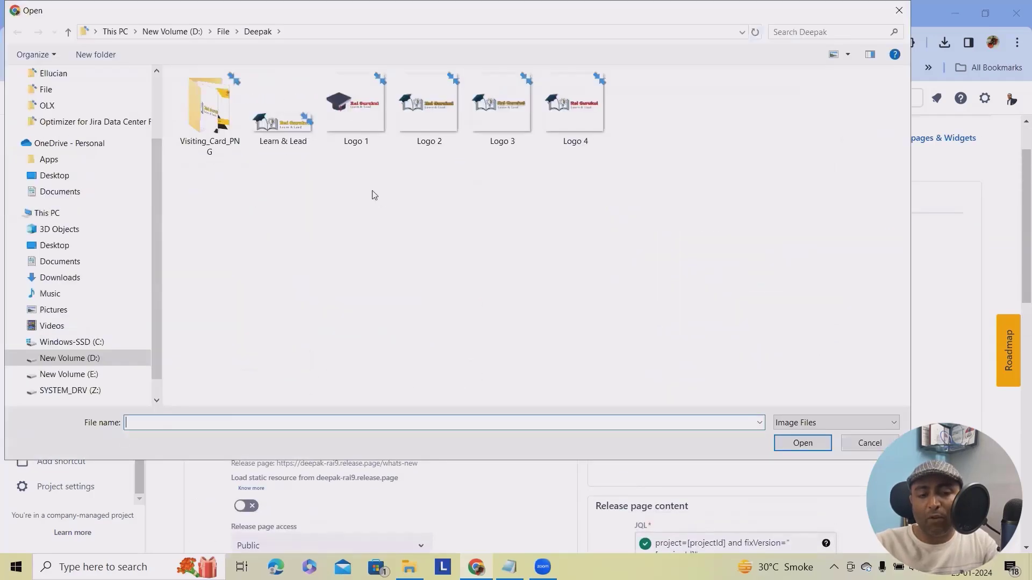
click(286, 142)
click(806, 449)
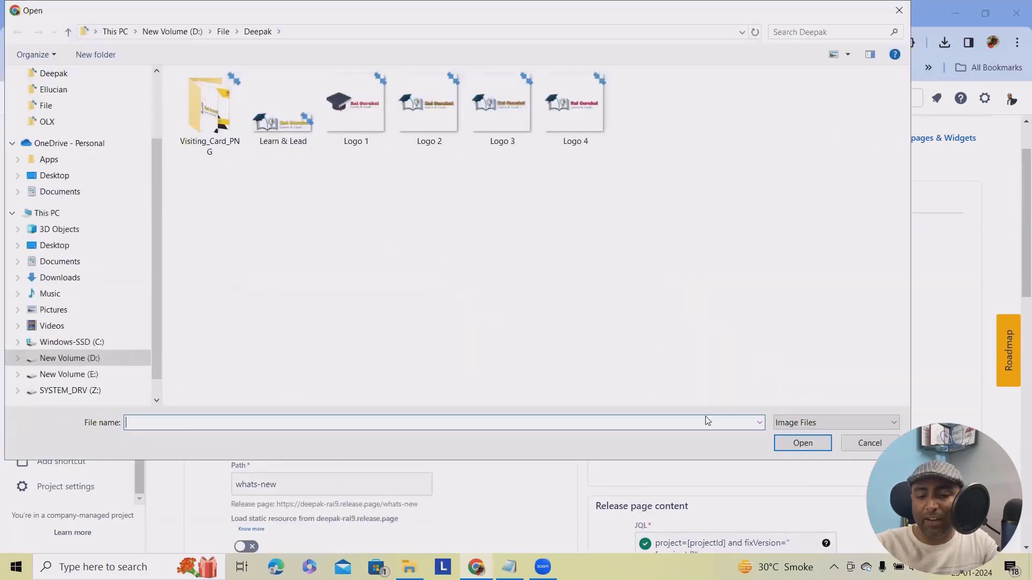
Try Learn & Lead and Visiting_Card_PNG/3 as the favicon; both PNGs are rejected.
click(268, 141)
click(802, 443)
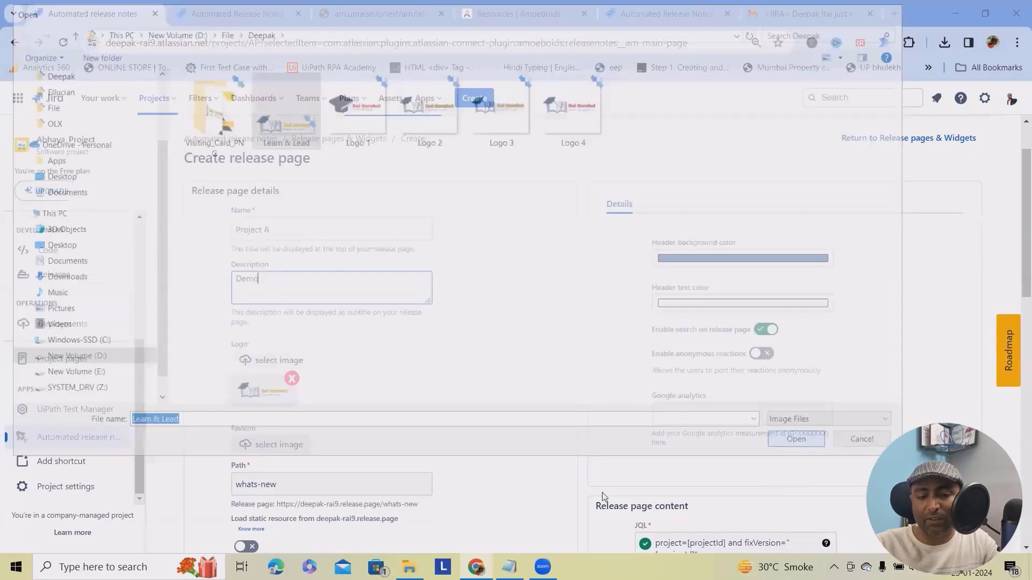
scroll(412, 452, down, 3)
click(268, 309)
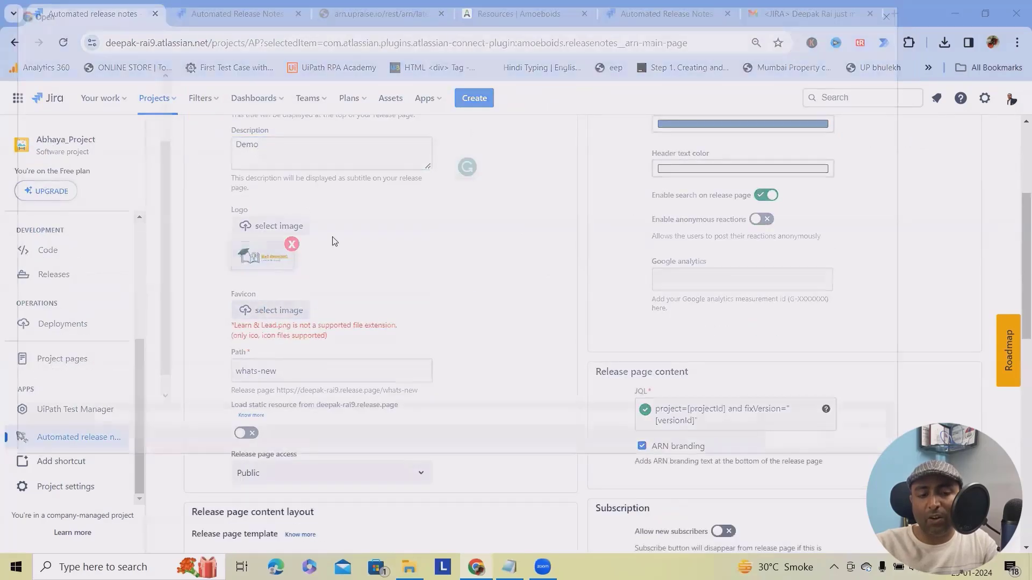
double_click(209, 126)
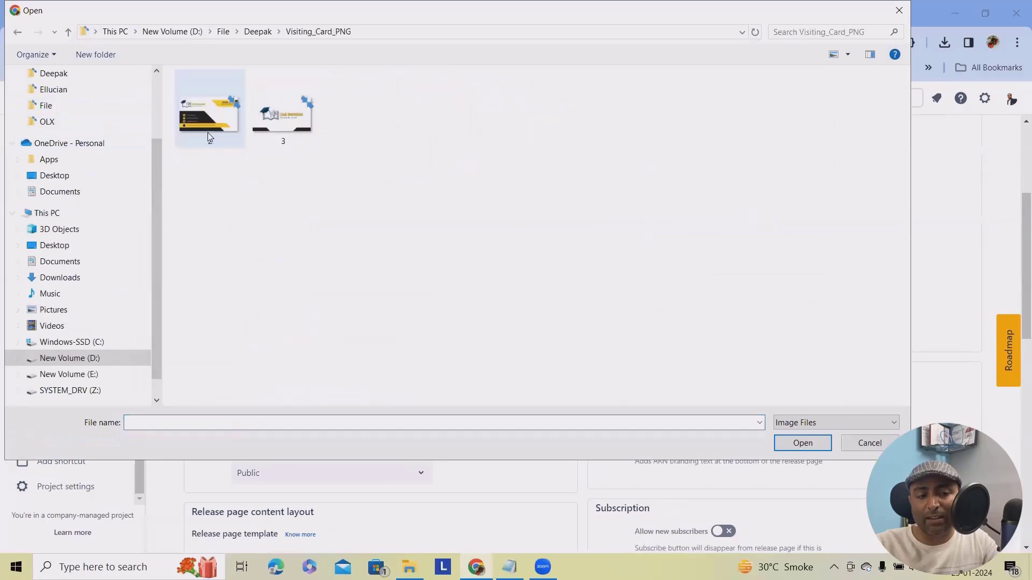
click(282, 114)
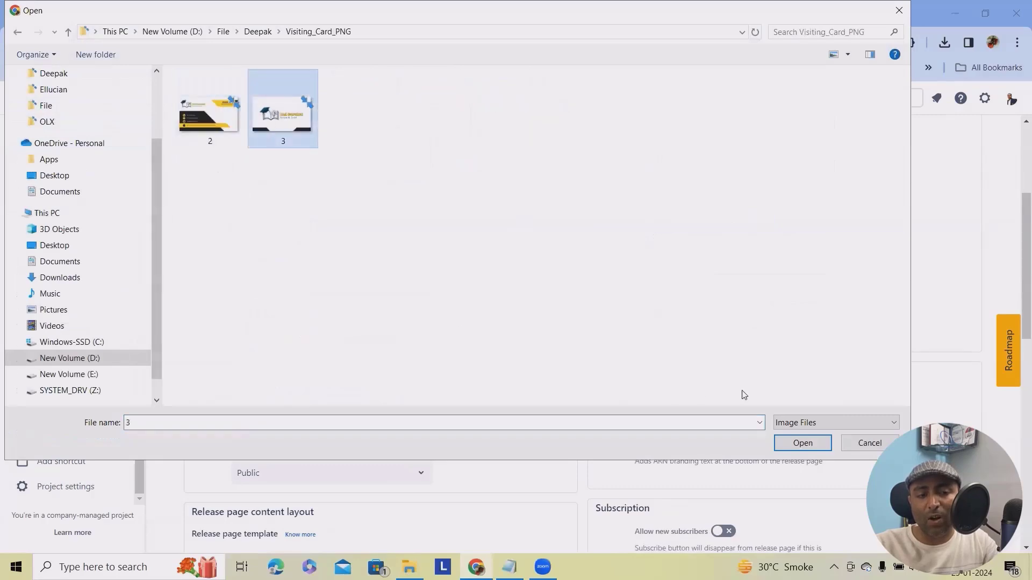
click(802, 444)
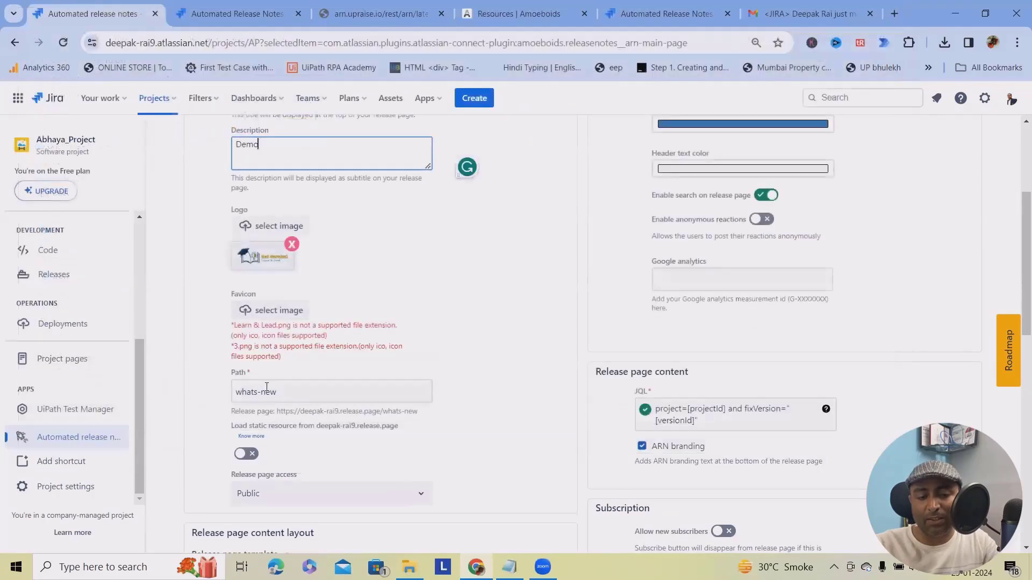
Fill the Path with the site's base web address and enable static resources from the release domain.
scroll(294, 390, down, 1)
scroll(294, 389, down, 1)
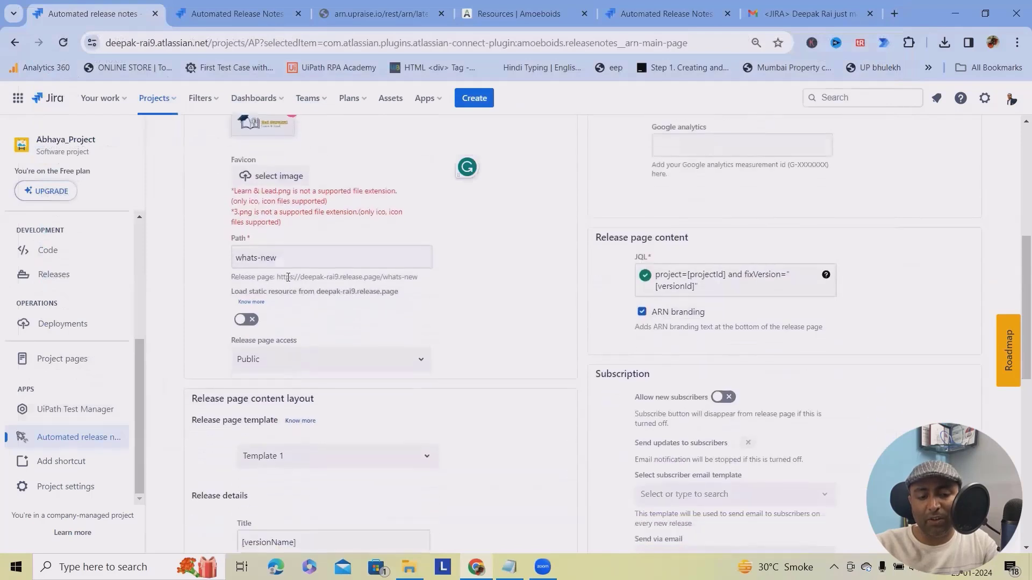
triple_click(299, 255)
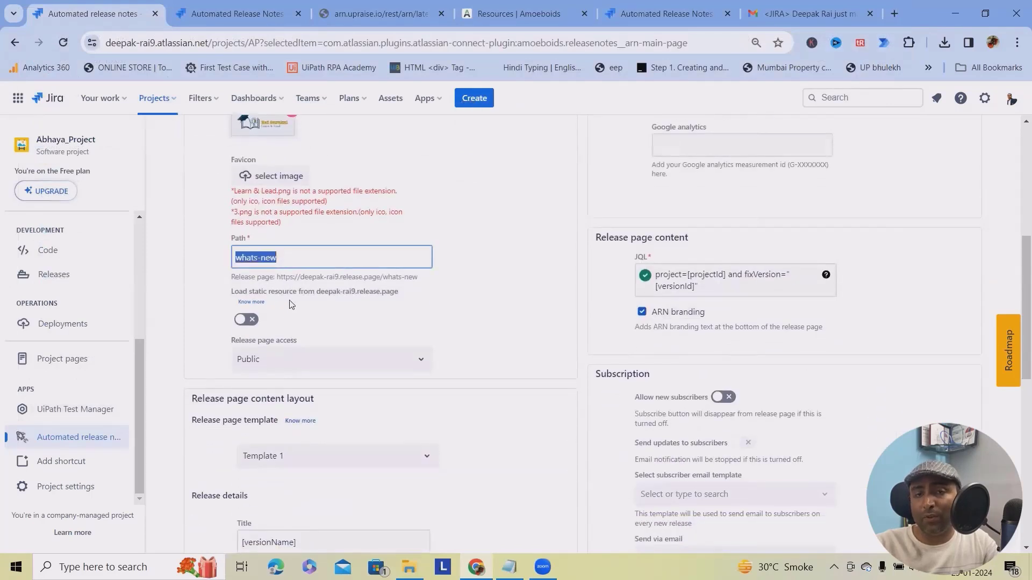
click(314, 296)
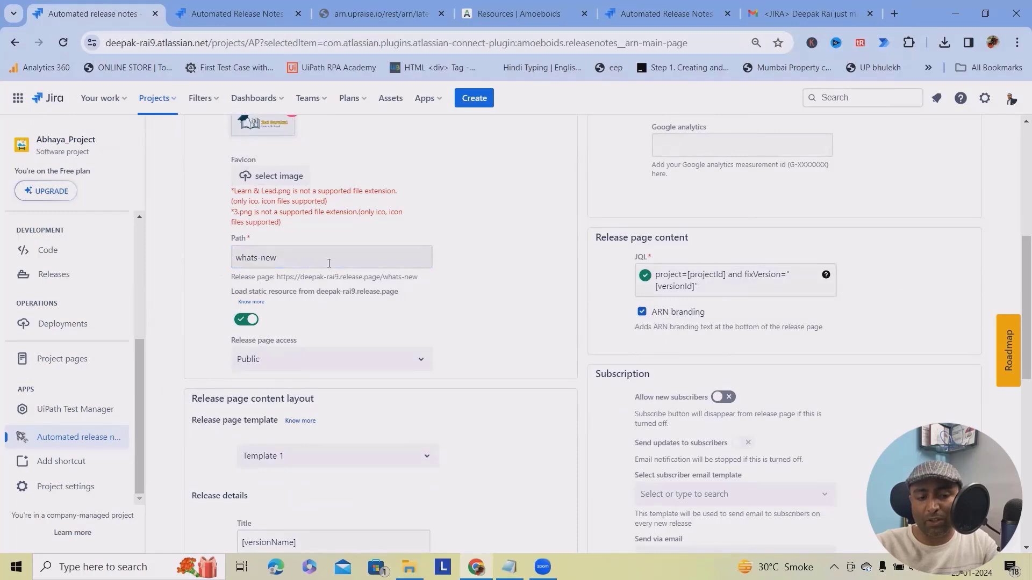
click(236, 14)
click(200, 45)
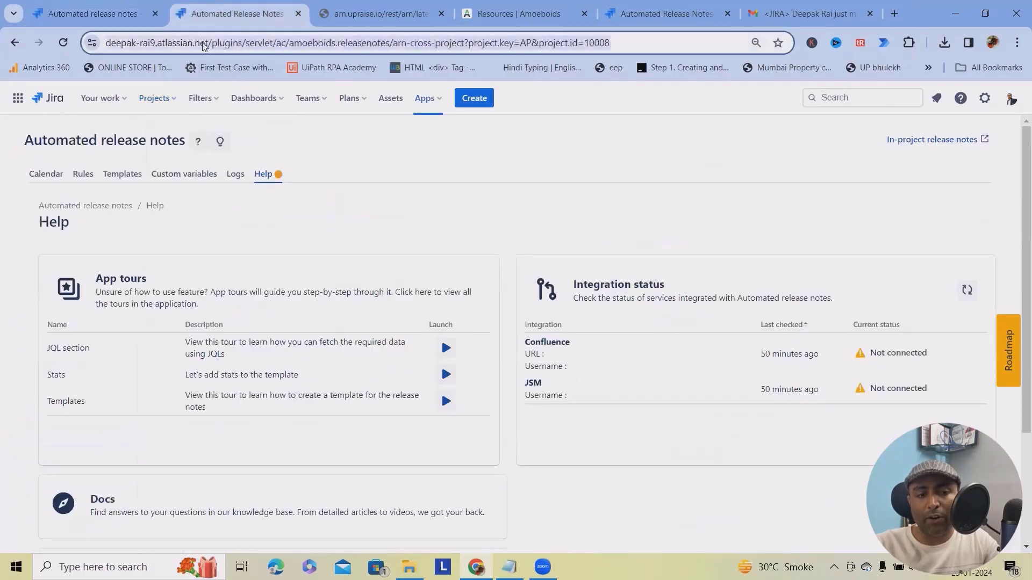
click(225, 41)
drag(242, 43, 105, 43)
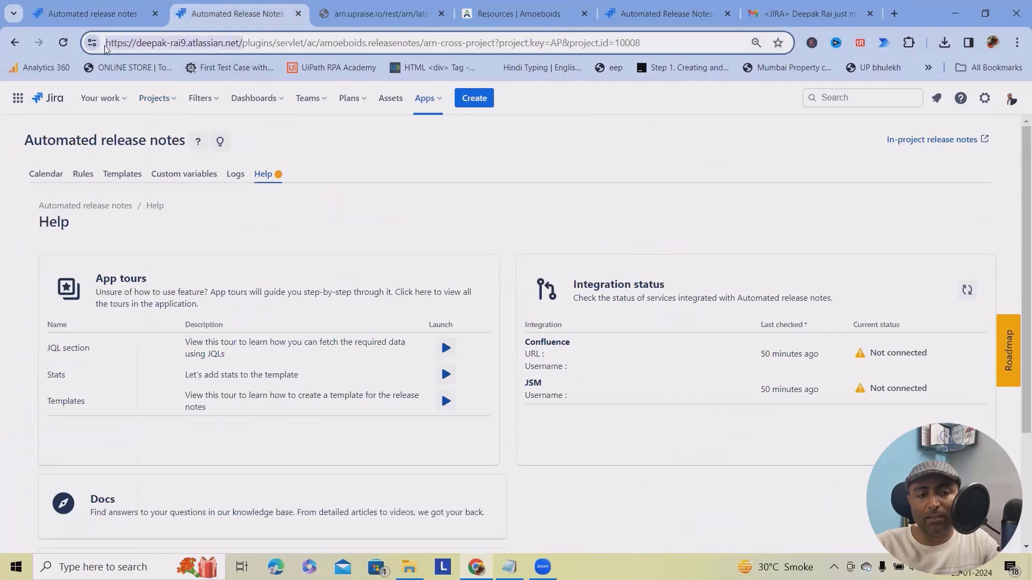
key(ctrl+shift+Tab)
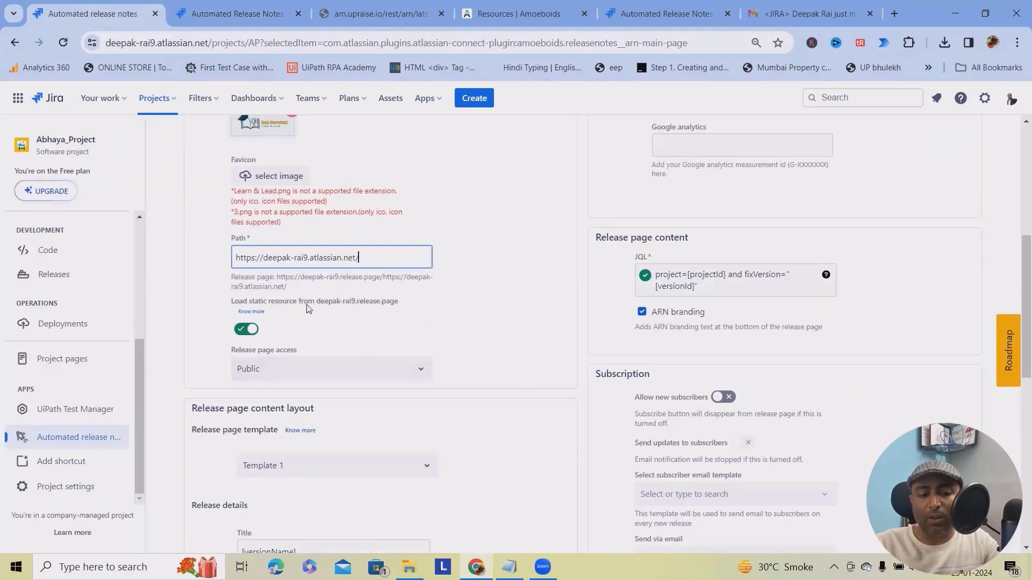
Keep release page access Public and choose Template 2 as the page template.
click(250, 378)
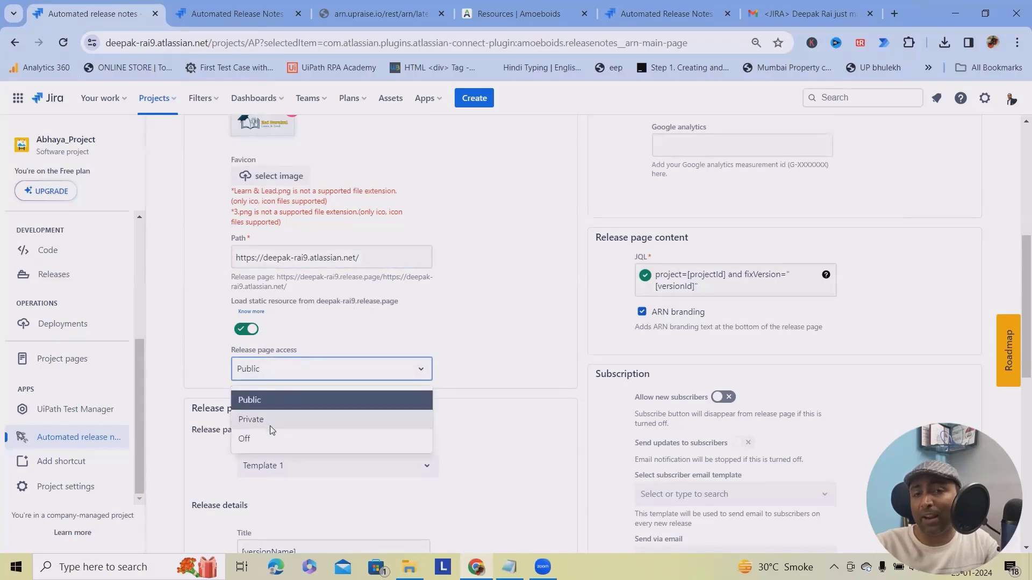
click(471, 372)
scroll(338, 336, down, 2)
click(337, 334)
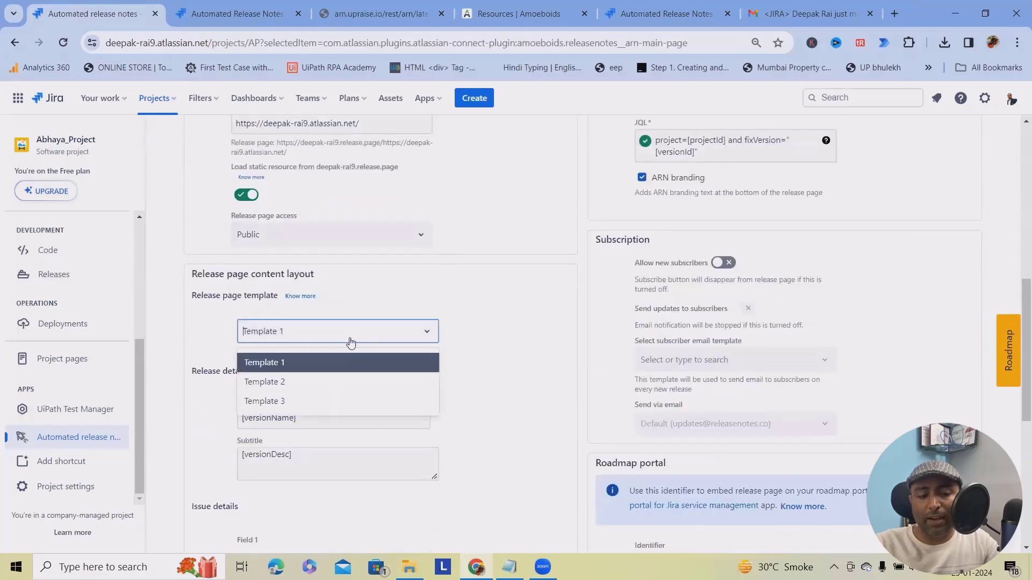
click(295, 381)
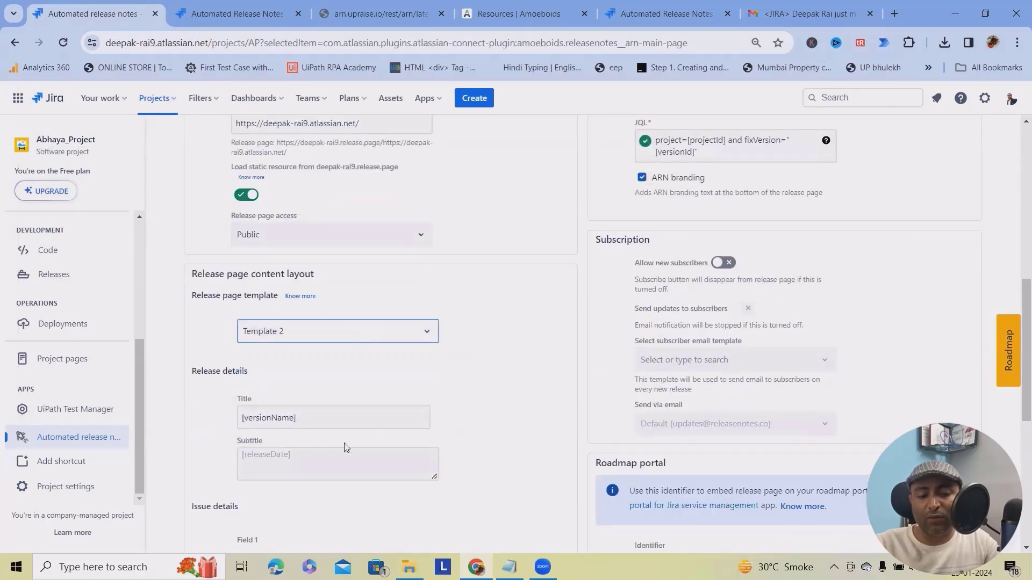
Set issue details Field 1 to use the Jira issue field Resolution.
scroll(336, 472, down, 5)
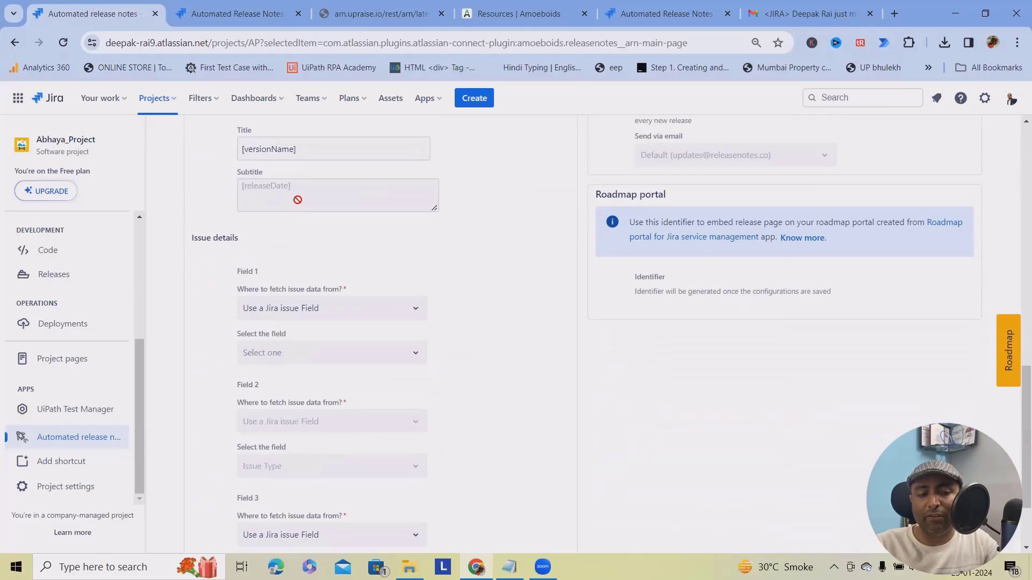
click(318, 309)
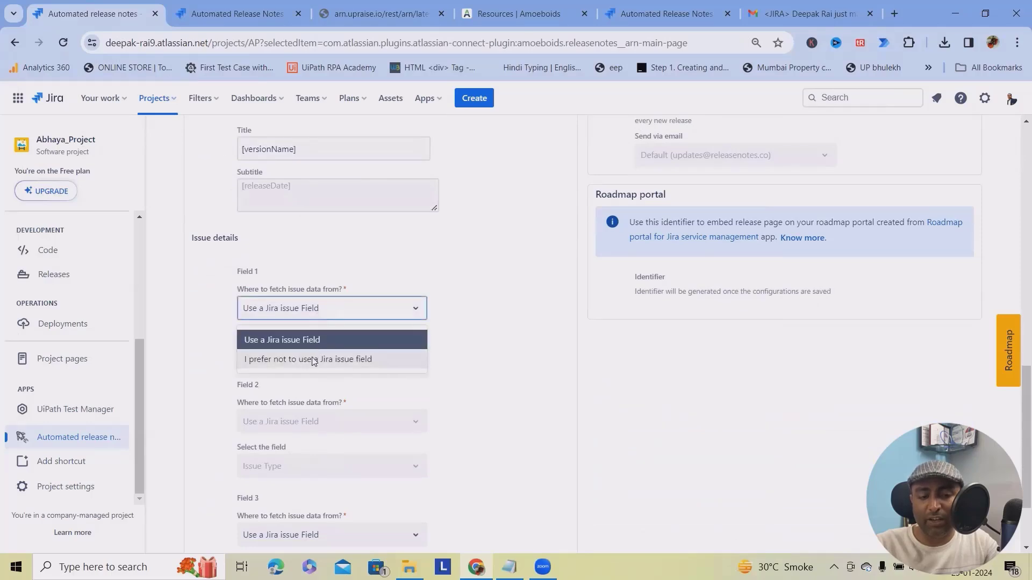
click(316, 340)
click(330, 353)
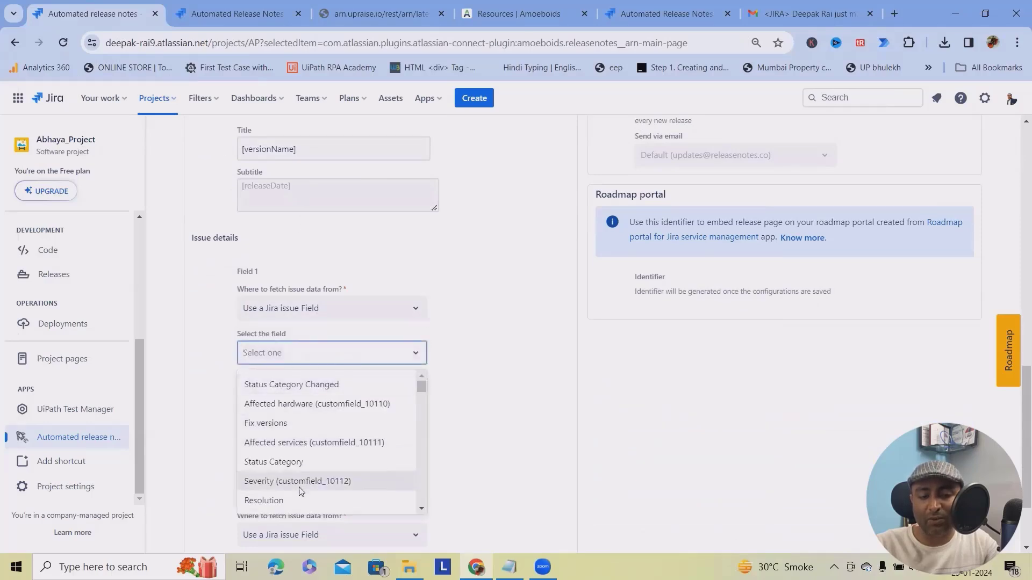
scroll(299, 491, down, 3)
scroll(296, 484, up, 3)
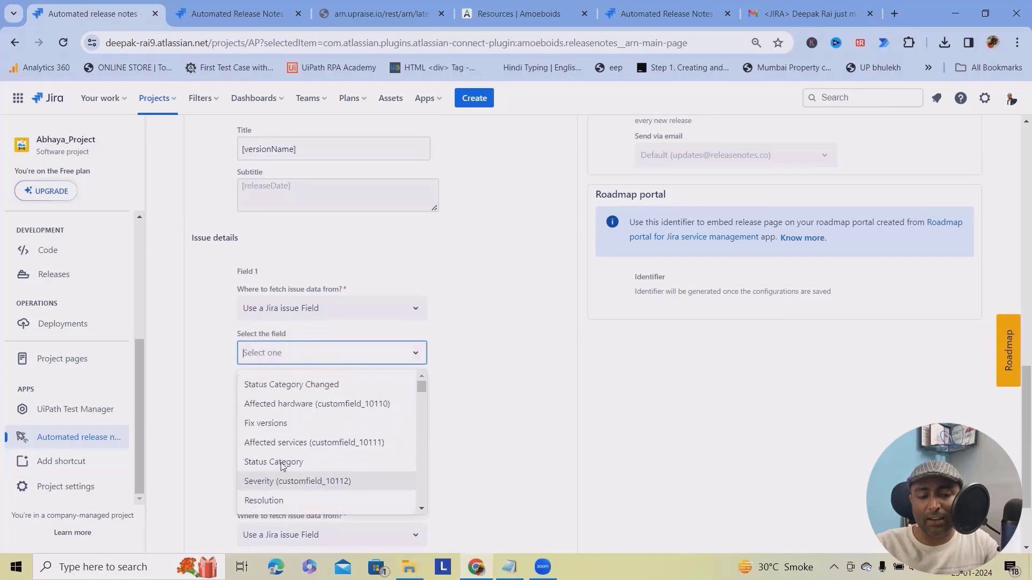
click(268, 499)
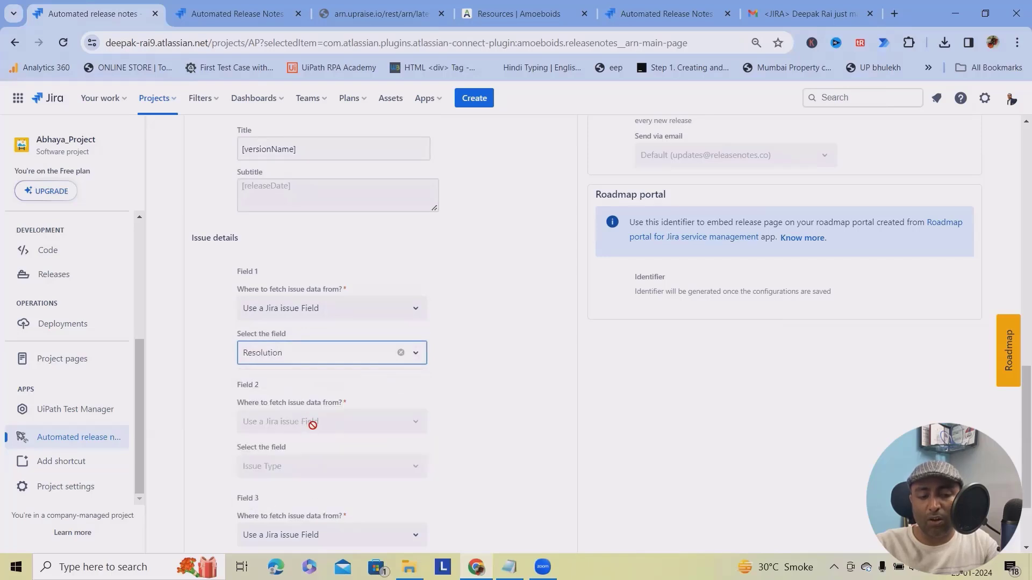
Switch Field 3's source away from, then back to, a Jira issue field.
scroll(383, 451, down, 2)
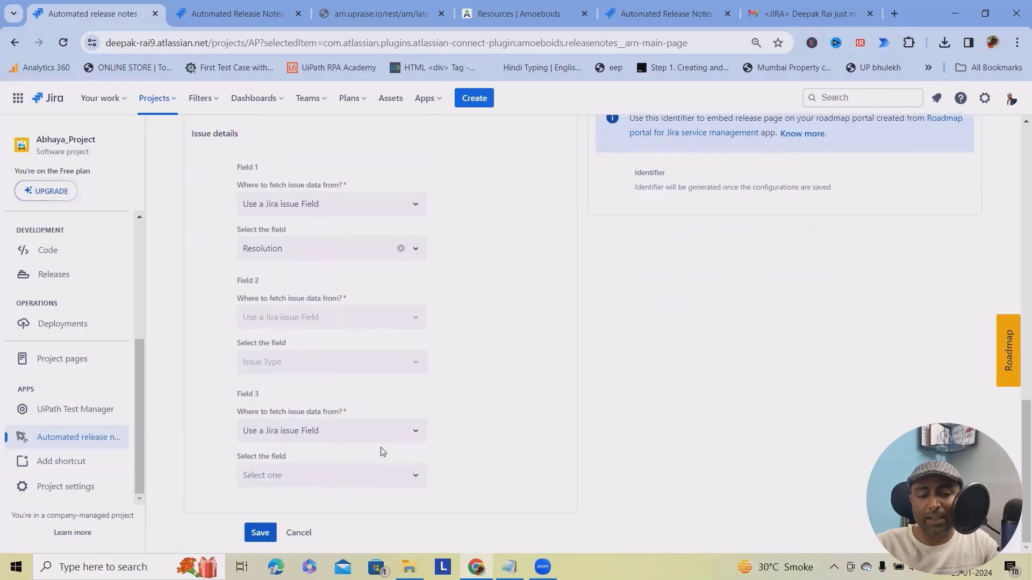
click(316, 431)
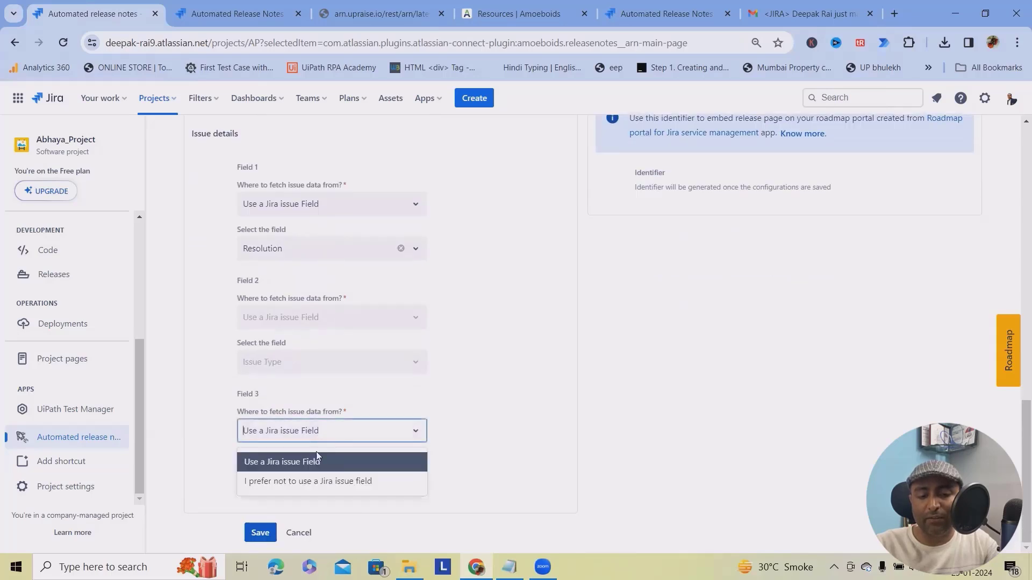
click(295, 479)
click(335, 438)
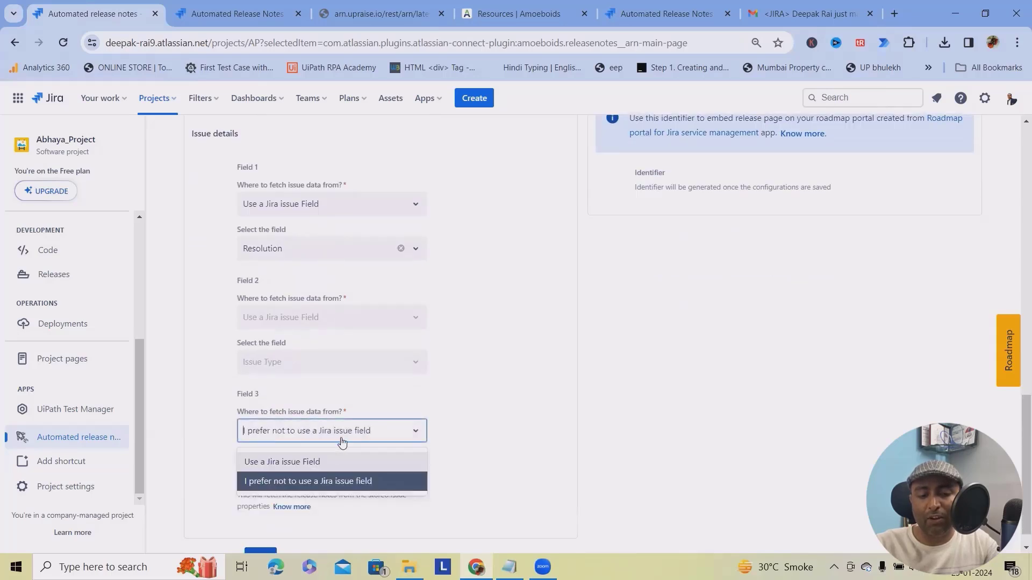
click(321, 462)
scroll(285, 401, up, 8)
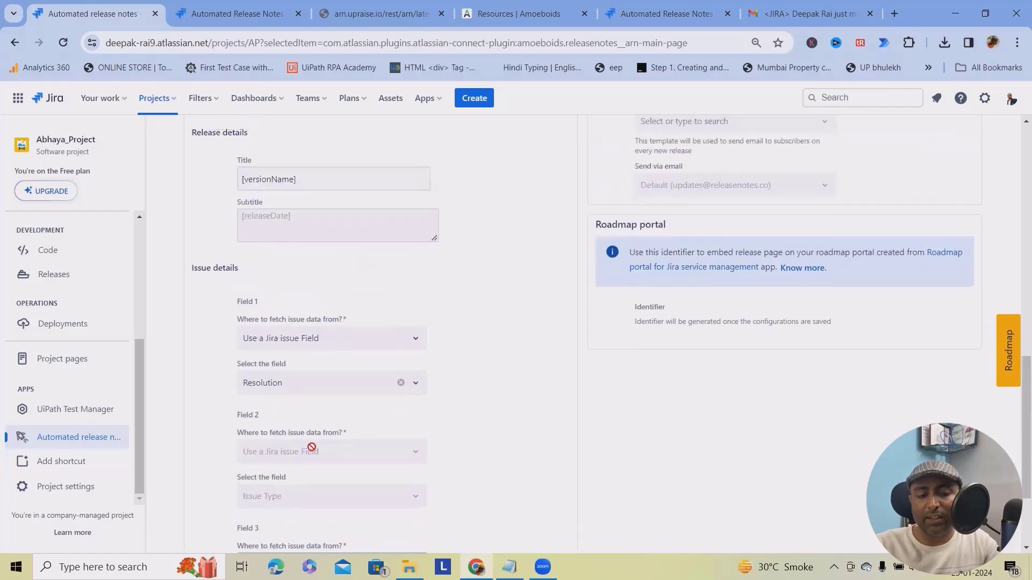
scroll(306, 515, down, 8)
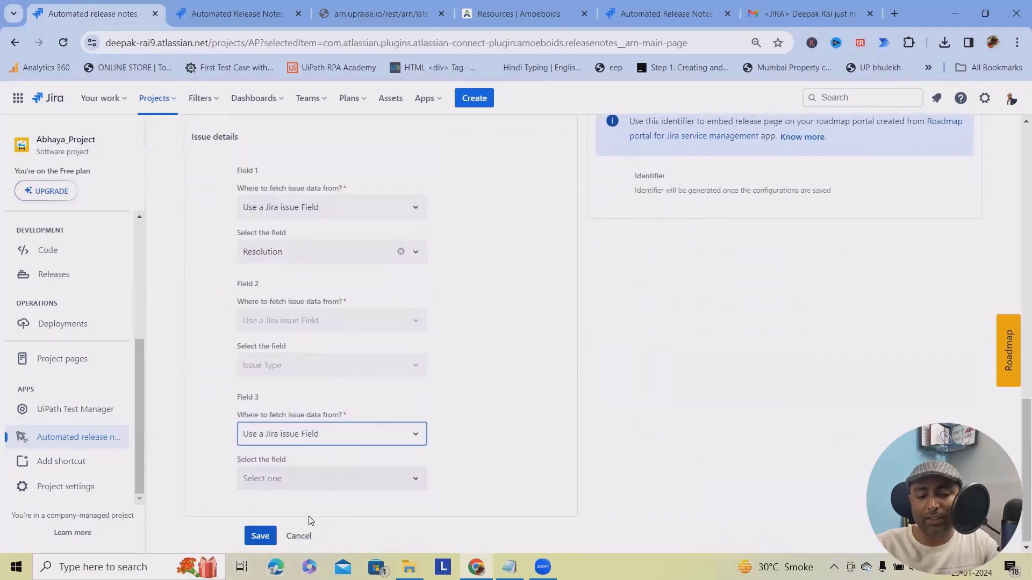
scroll(720, 451, up, 13)
scroll(723, 446, up, 2)
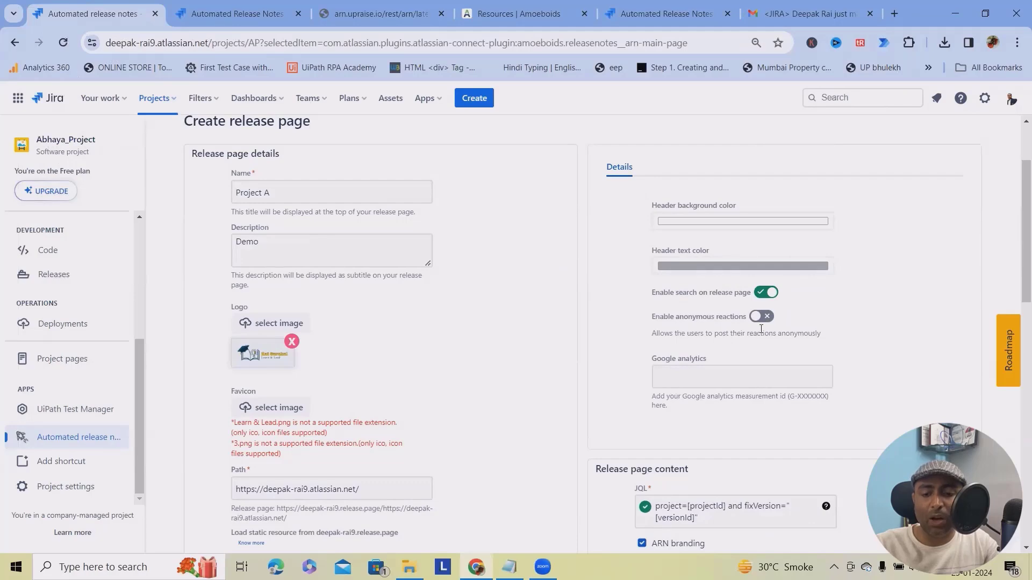
Focus the Google analytics ID field and save; Path is flagged as exceeding 25 characters.
scroll(742, 397, down, 5)
scroll(698, 327, up, 4)
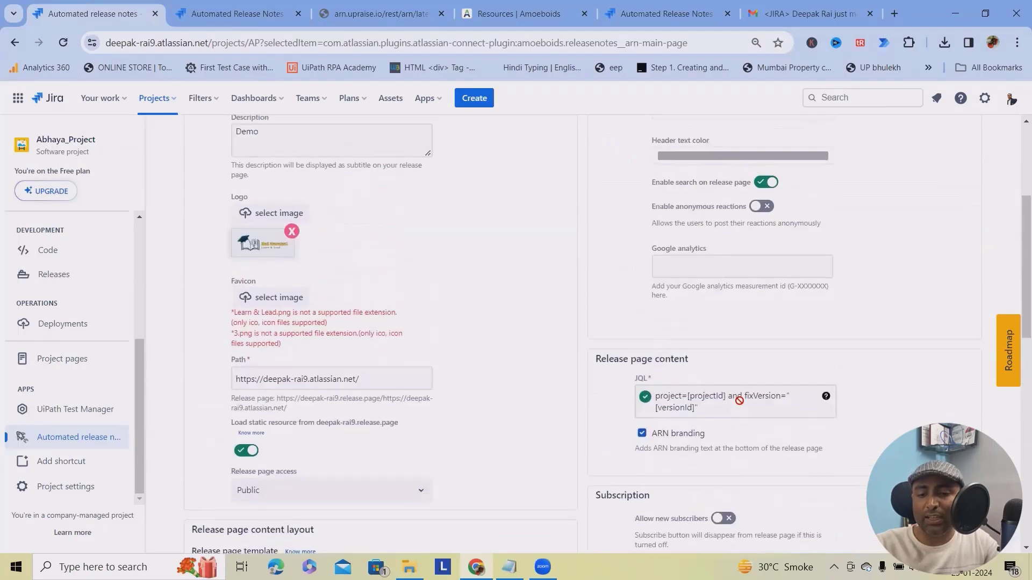
click(698, 311)
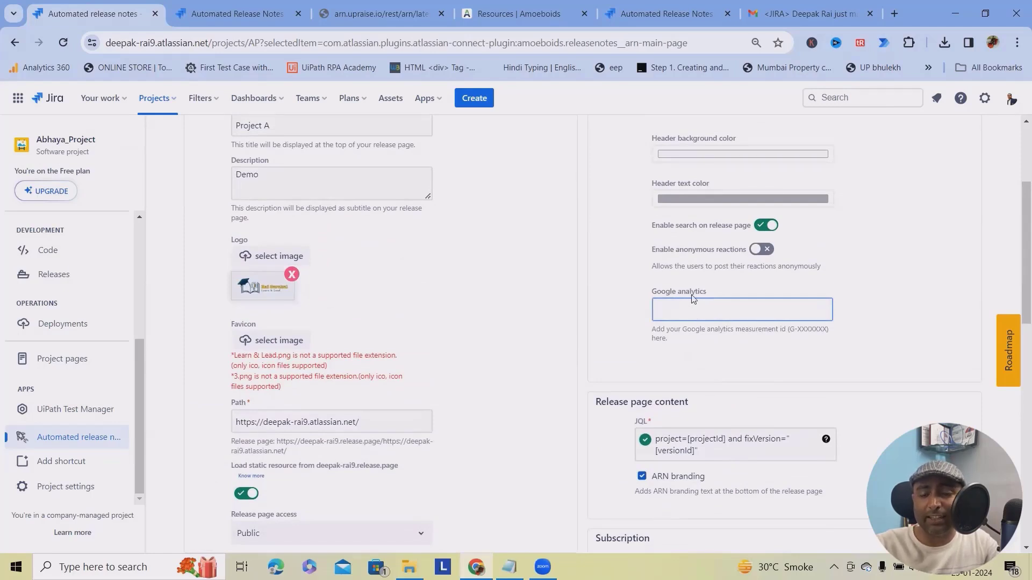
scroll(691, 380, down, 5)
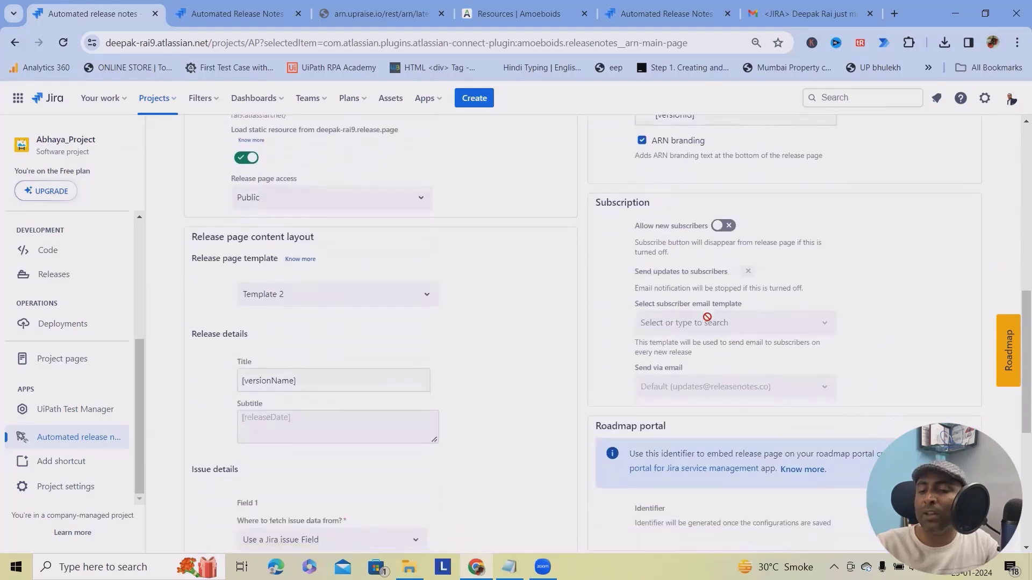
scroll(707, 317, down, 1)
scroll(697, 236, up, 1)
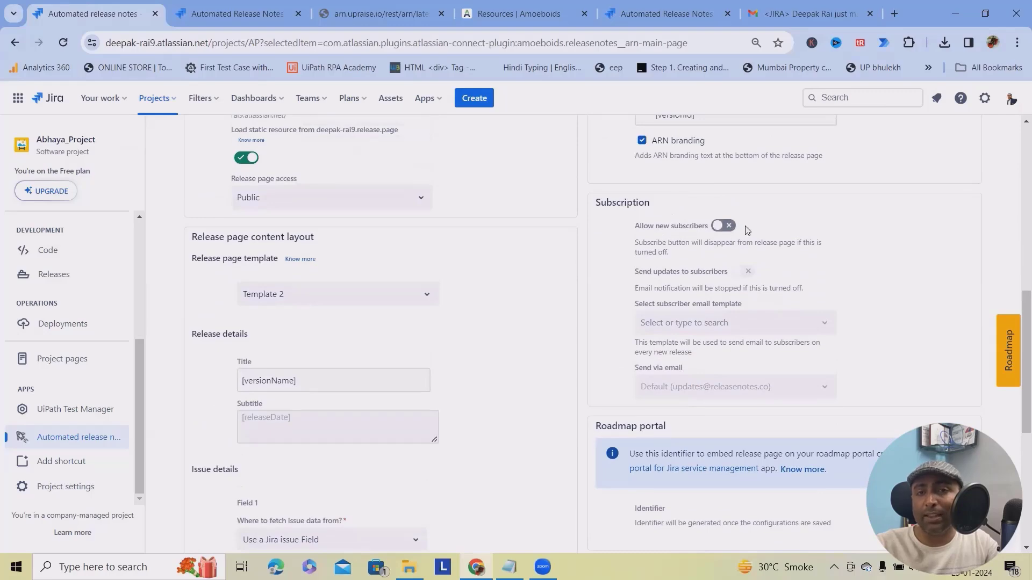
scroll(709, 339, down, 5)
scroll(709, 343, up, 1)
scroll(702, 346, down, 1)
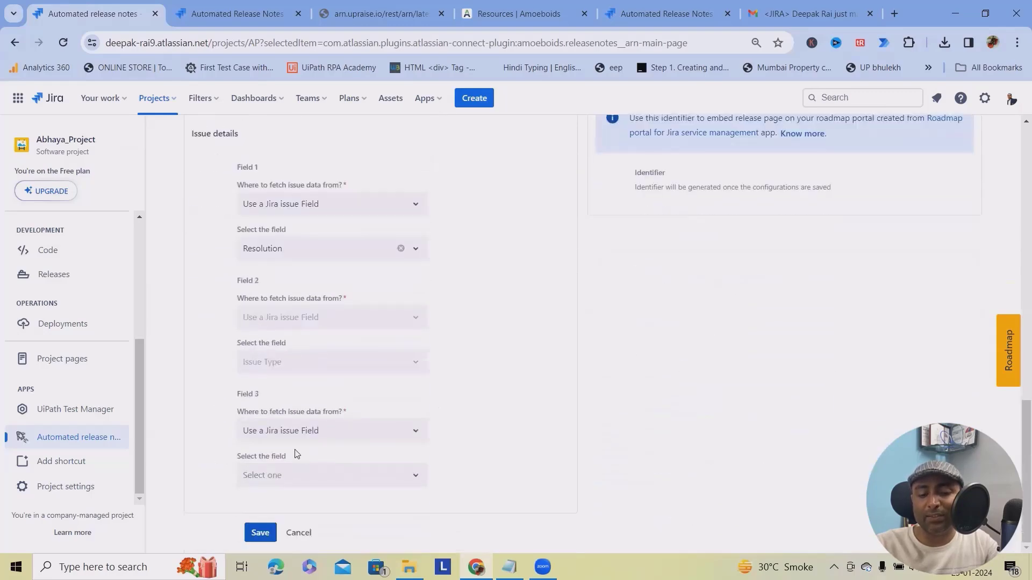
click(261, 532)
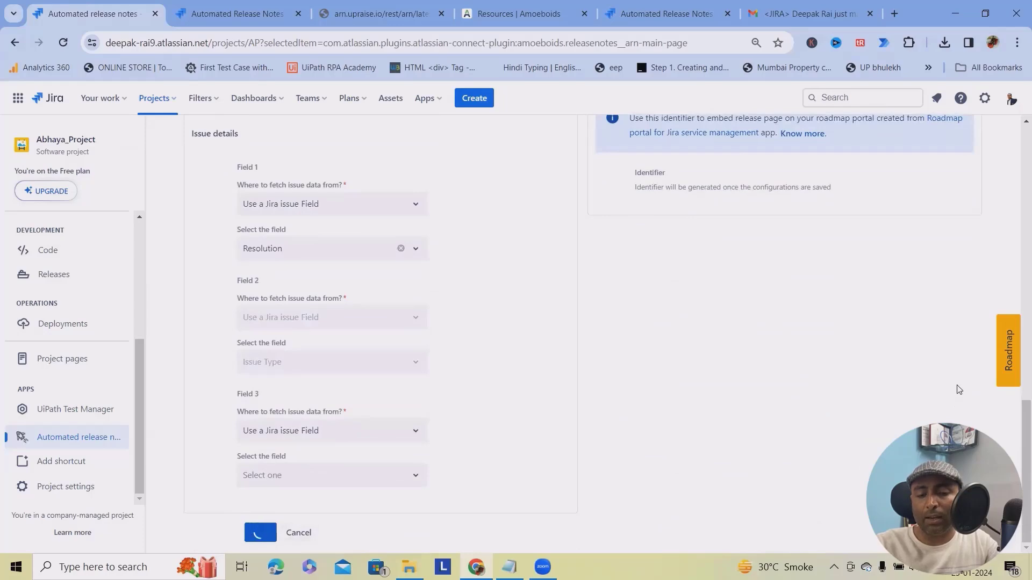
scroll(816, 327, up, 1)
scroll(381, 430, down, 3)
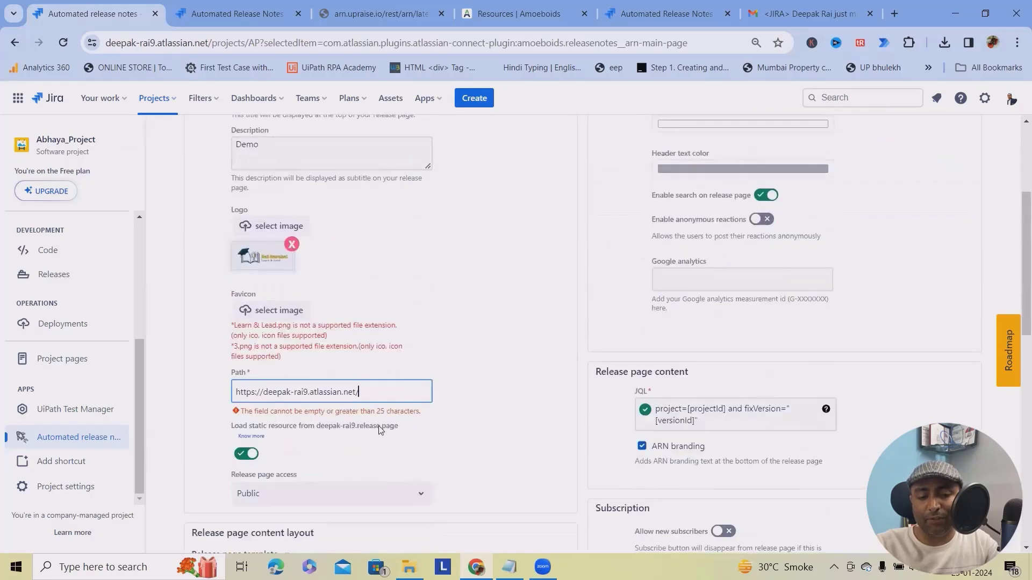
Save the Project A release page successfully and return to Release pages & Widgets.
click(257, 9)
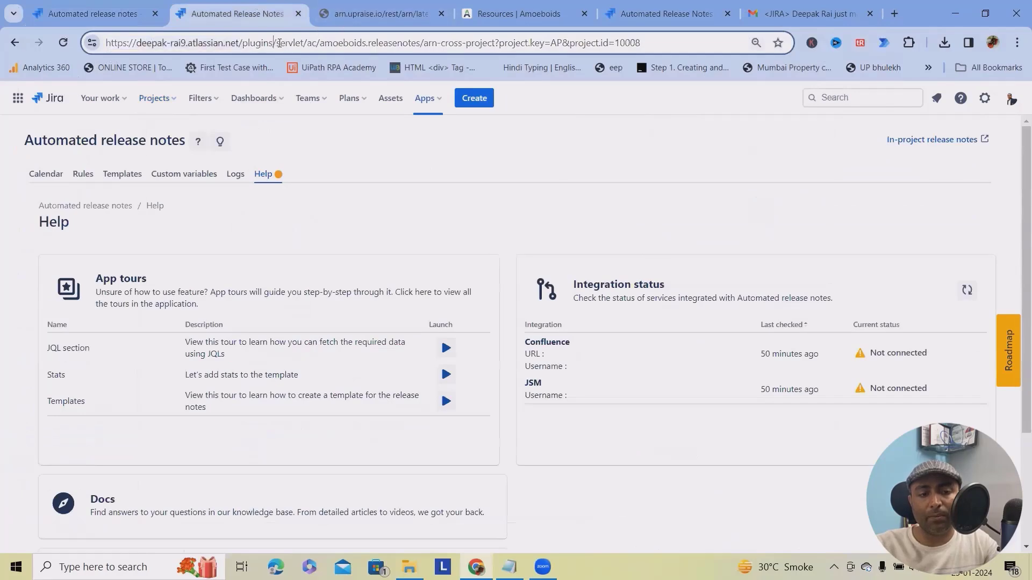
click(80, 13)
click(260, 544)
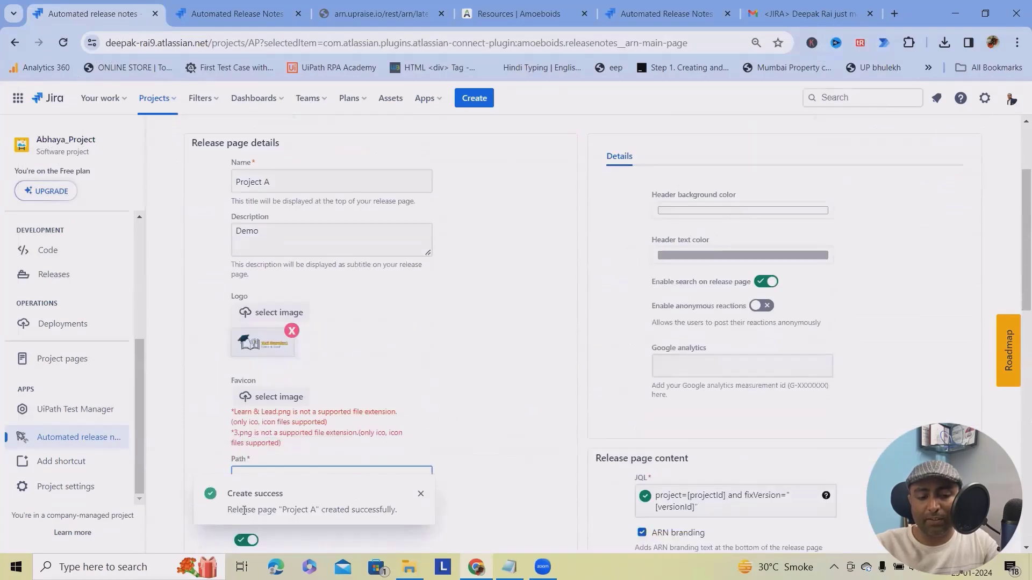
click(908, 207)
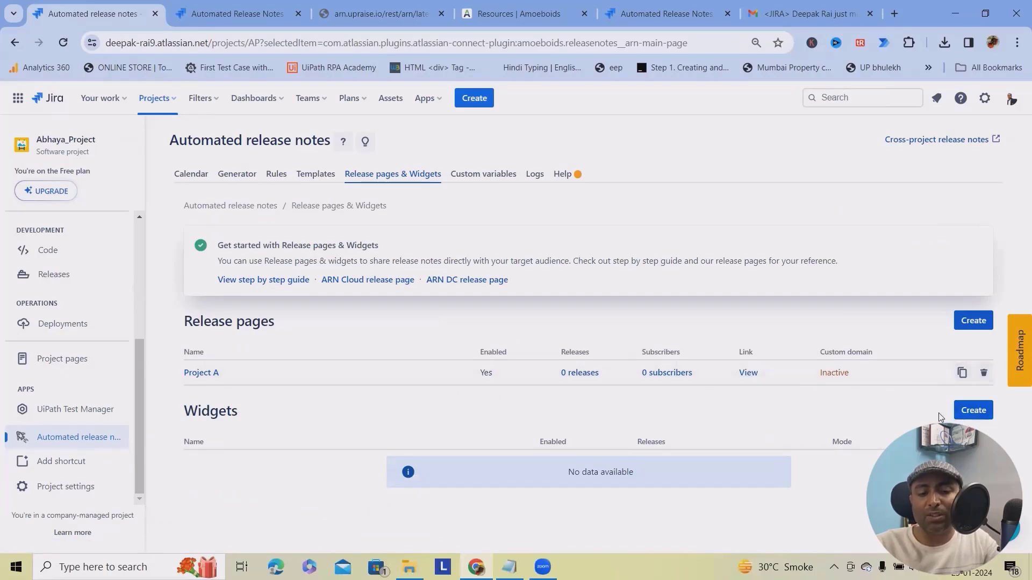
Start a new widget, then view the Custom variables list showing cv_test.
click(974, 410)
scroll(422, 374, down, 8)
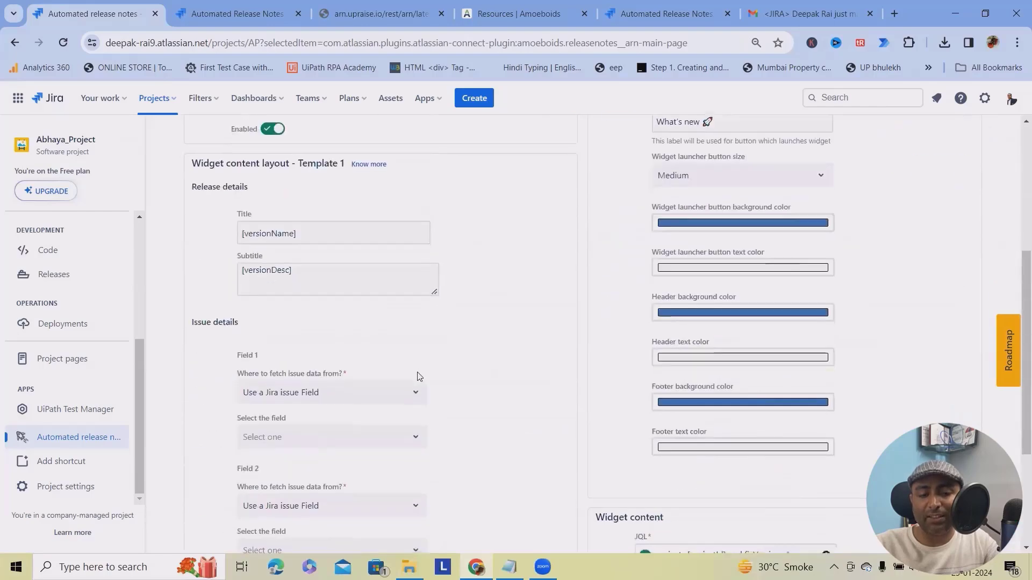
scroll(428, 383, up, 8)
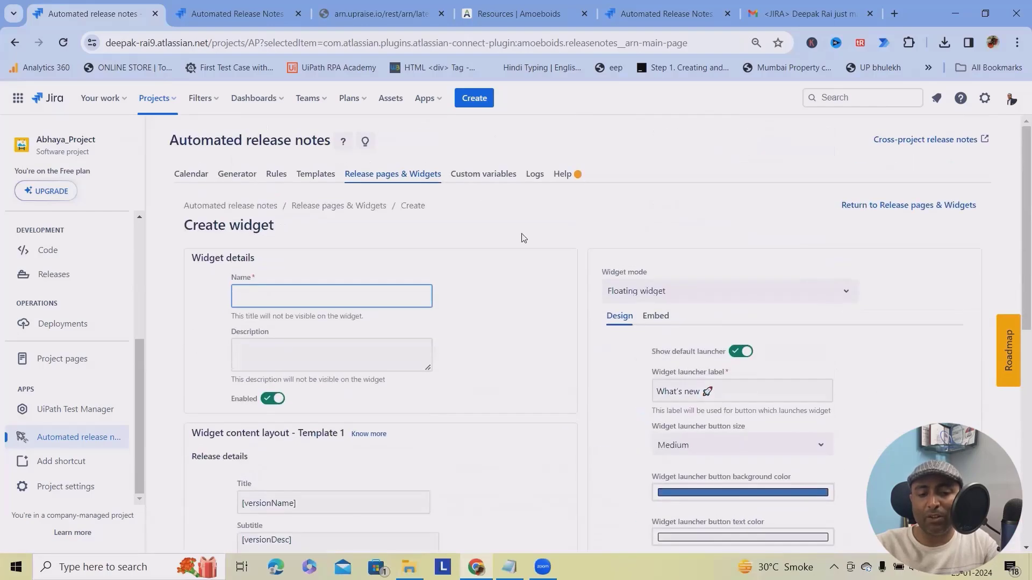
click(483, 177)
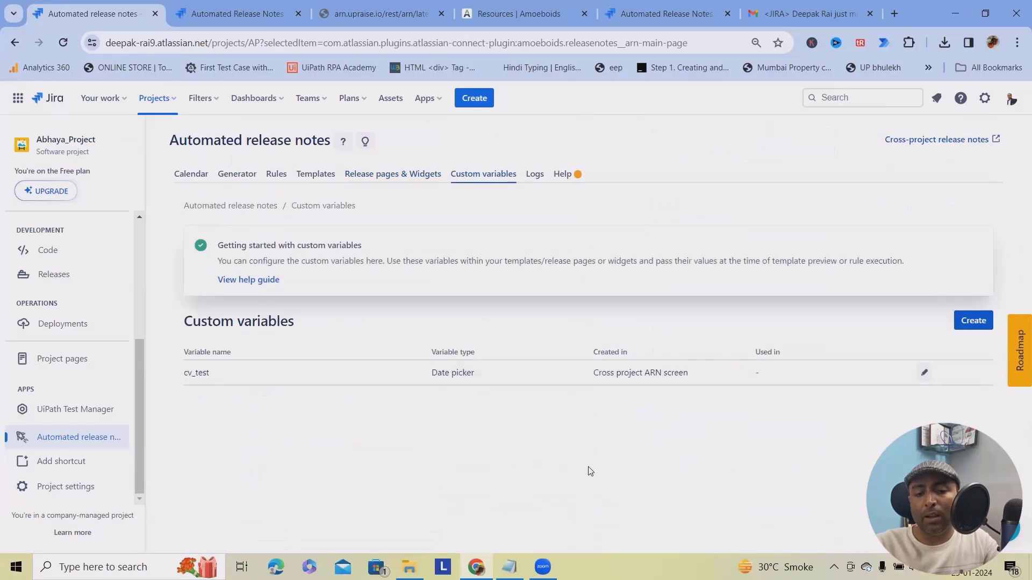